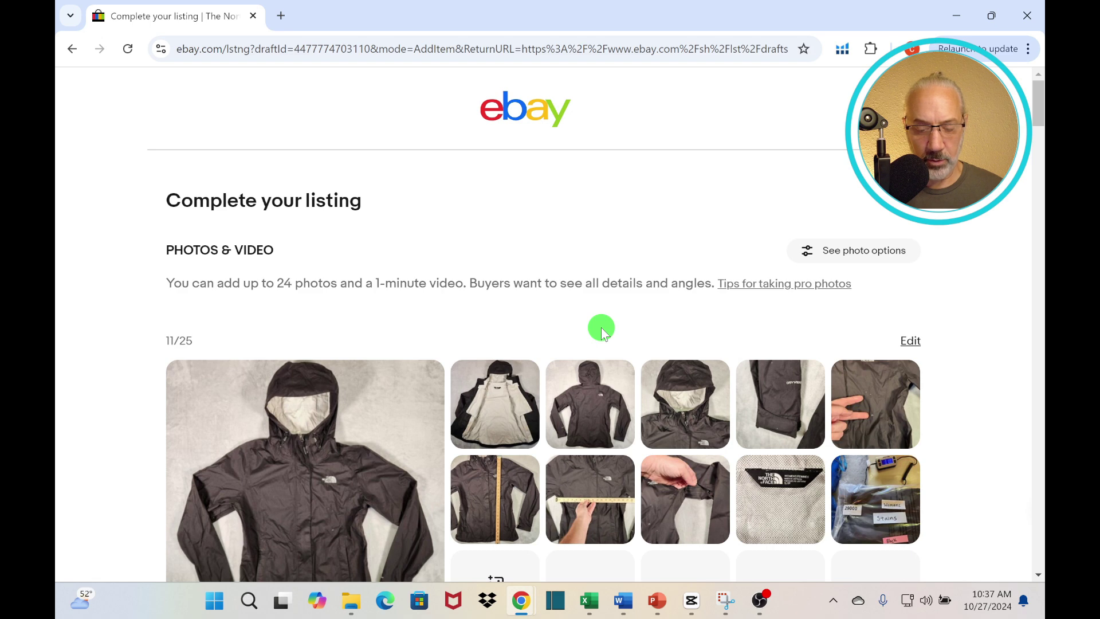
Step: Review the jacket listing's photos, title, custom label and required and additional item specifics
scroll(601, 332, "down", 3)
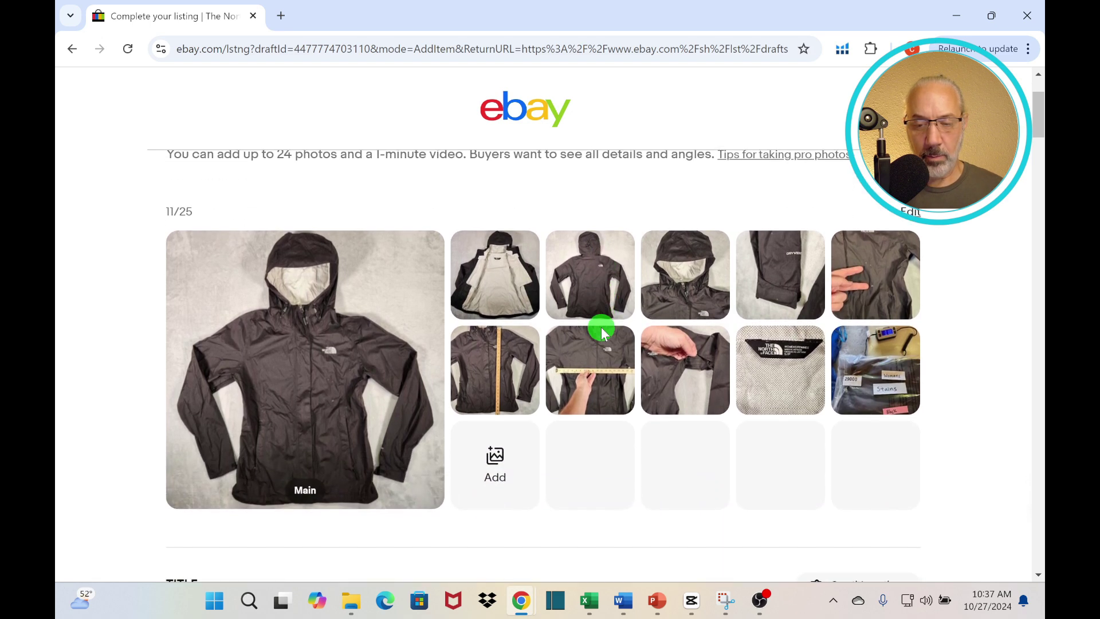
scroll(602, 332, "down", 3)
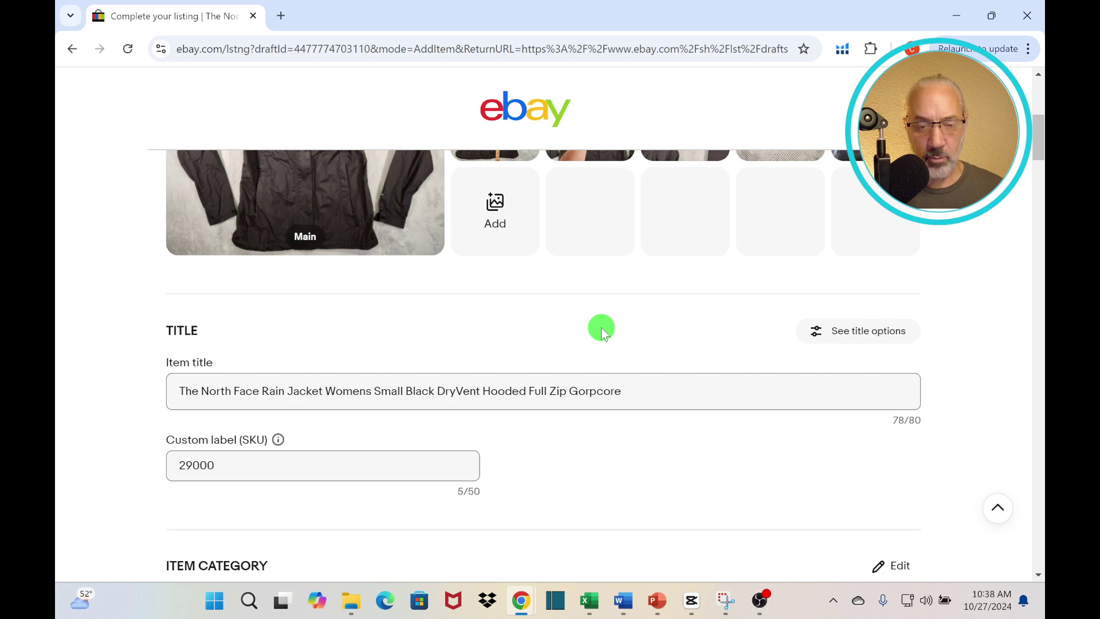
scroll(602, 333, "down", 5)
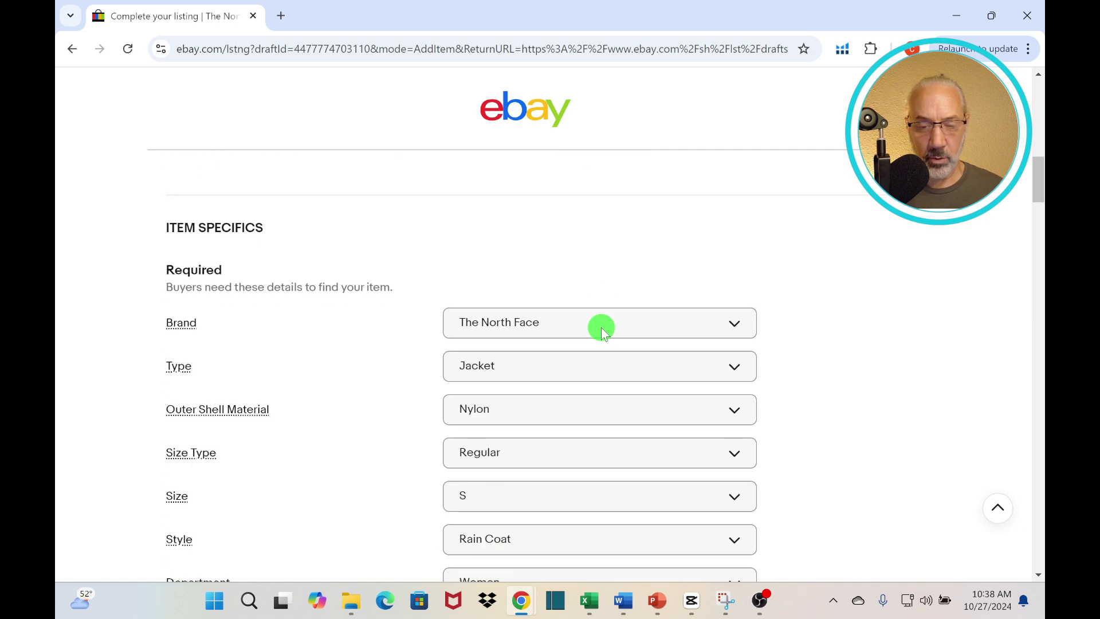
scroll(601, 332, "down", 3)
scroll(602, 332, "down", 1)
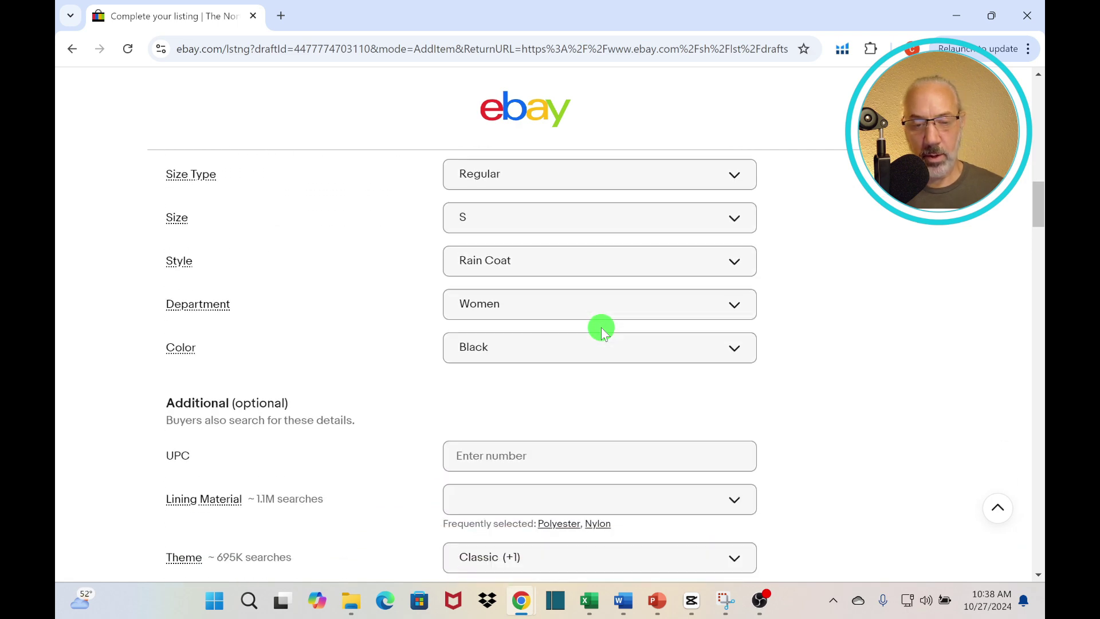
scroll(602, 333, "down", 4)
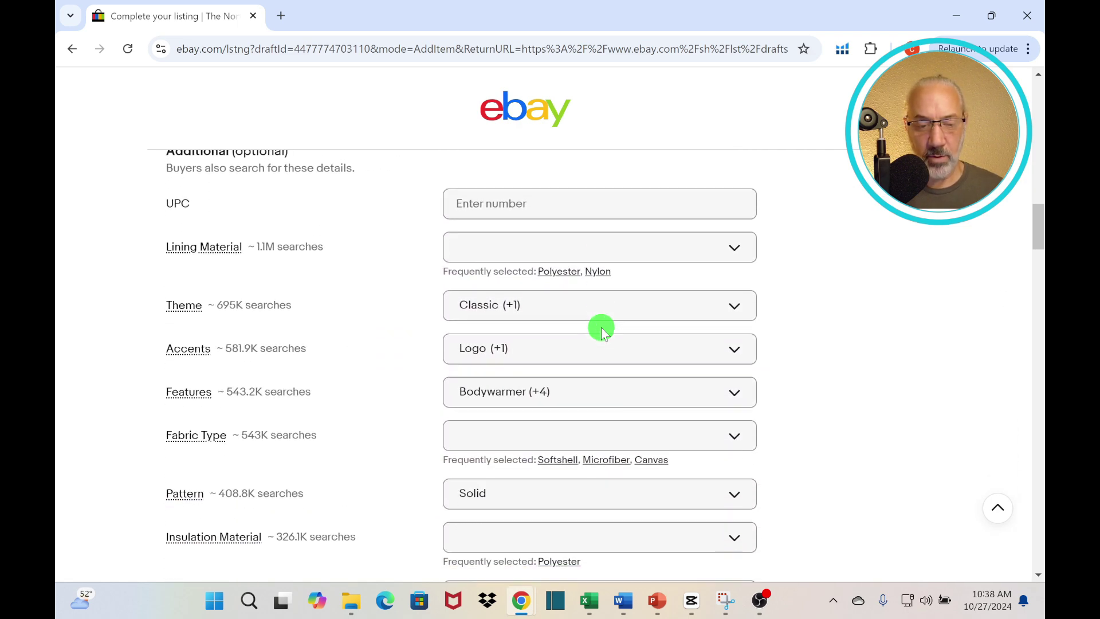
scroll(601, 332, "down", 3)
scroll(601, 333, "down", 4)
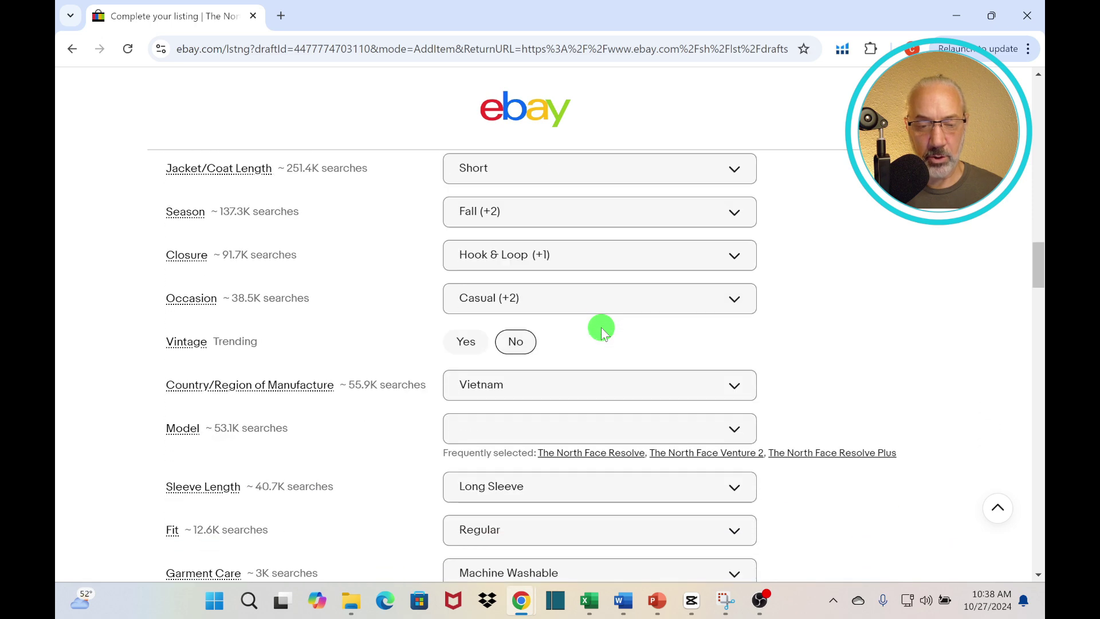
scroll(601, 332, "down", 3)
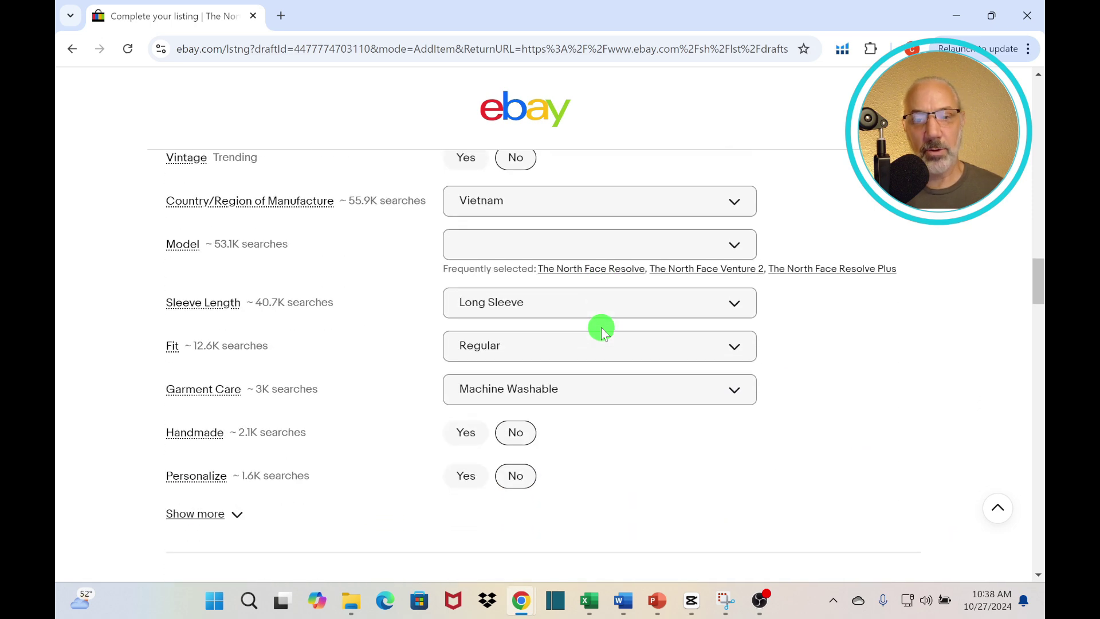
scroll(601, 332, "down", 5)
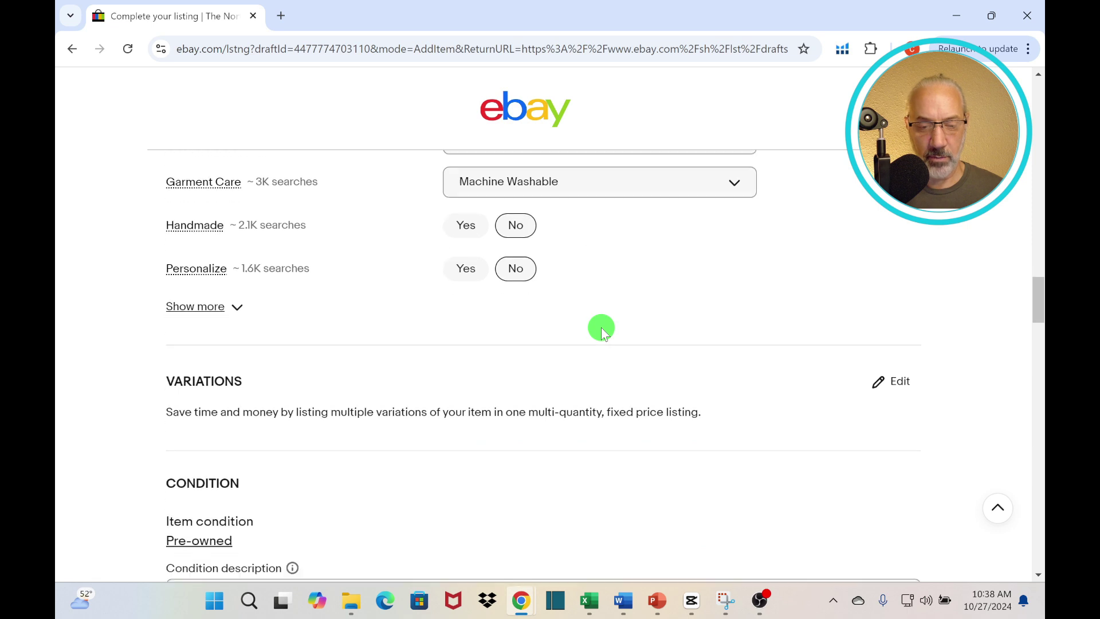
Step: Review the listing's condition, description, pricing and offer settings down to the shipping section
scroll(602, 332, "down", 4)
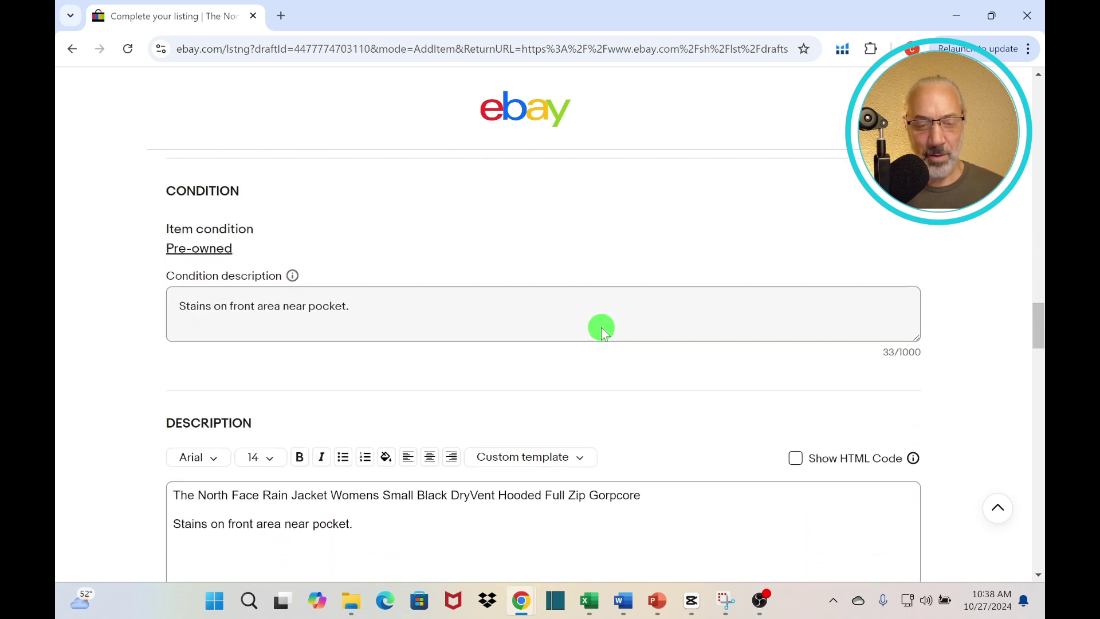
scroll(601, 333, "down", 2)
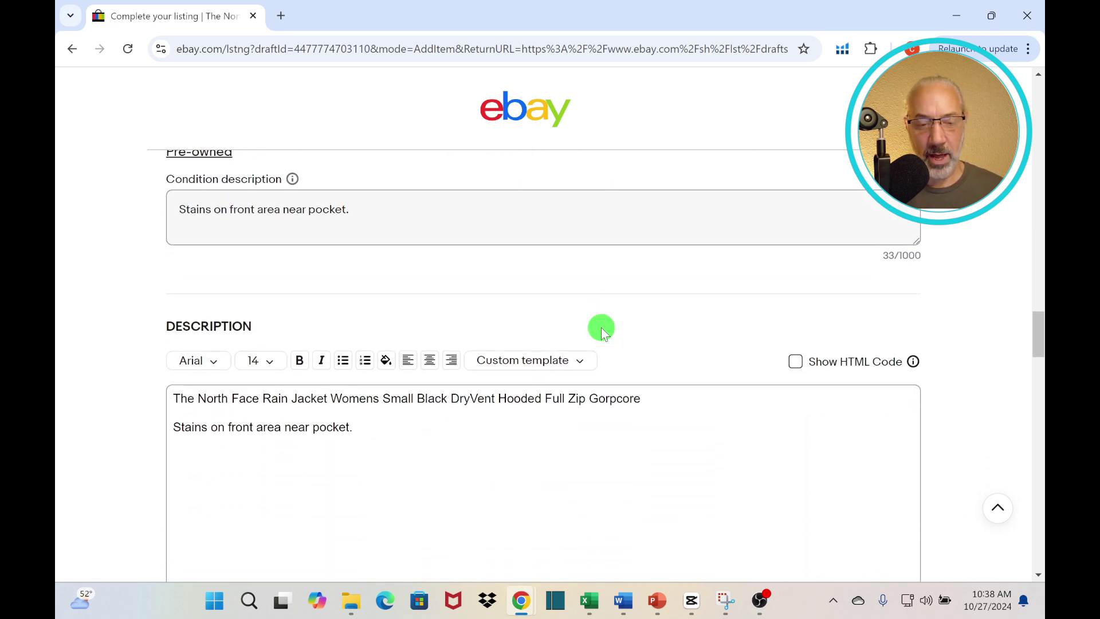
scroll(604, 334, "down", 1)
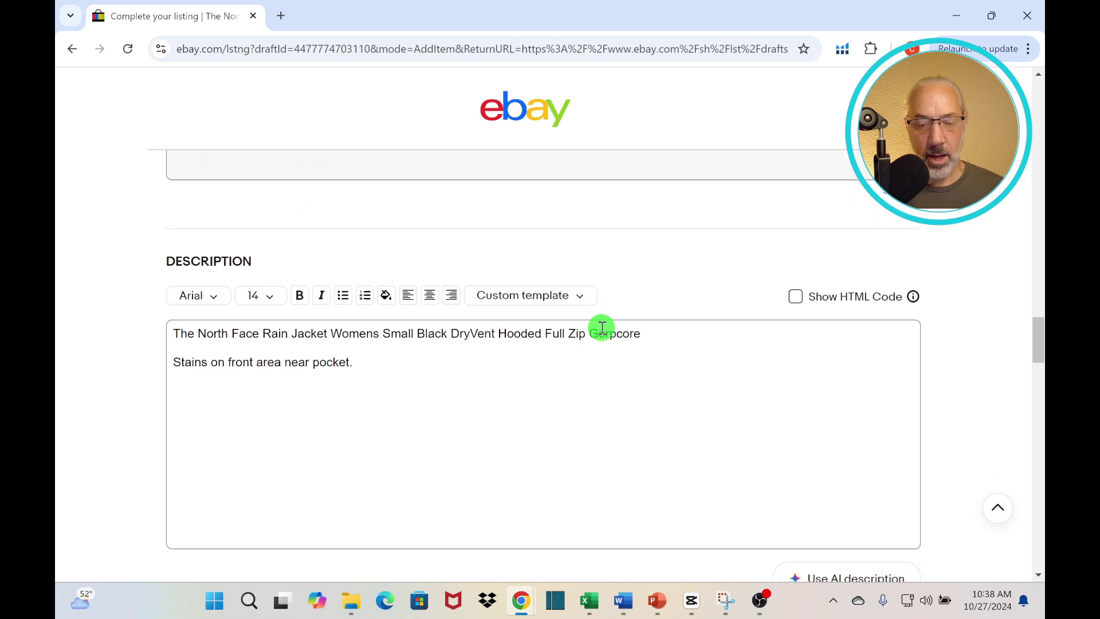
scroll(601, 328, "down", 3)
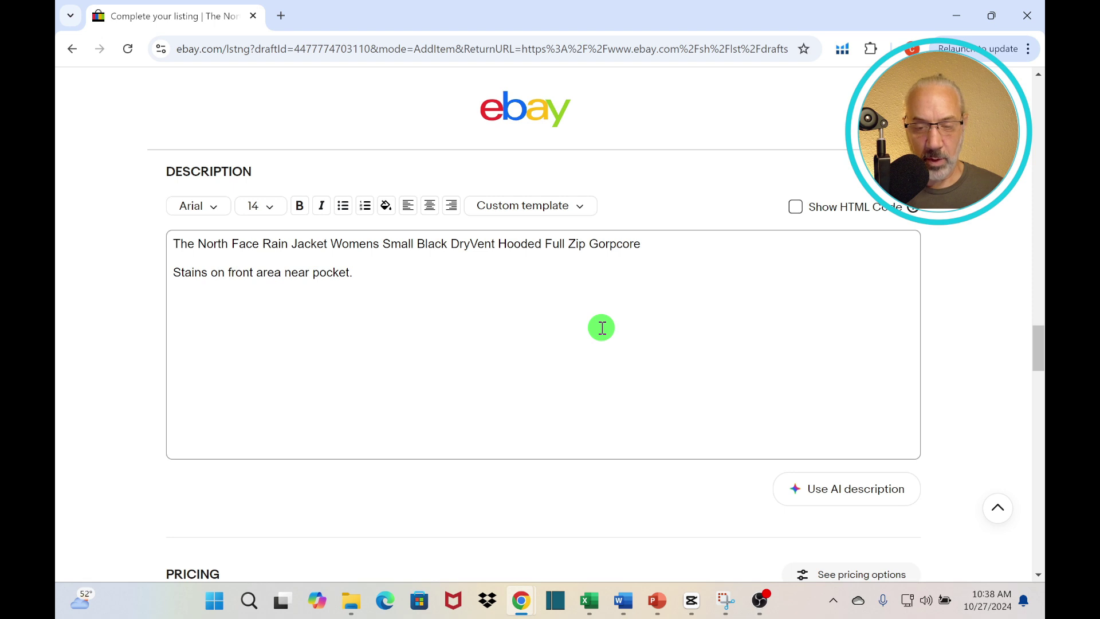
scroll(601, 327, "down", 3)
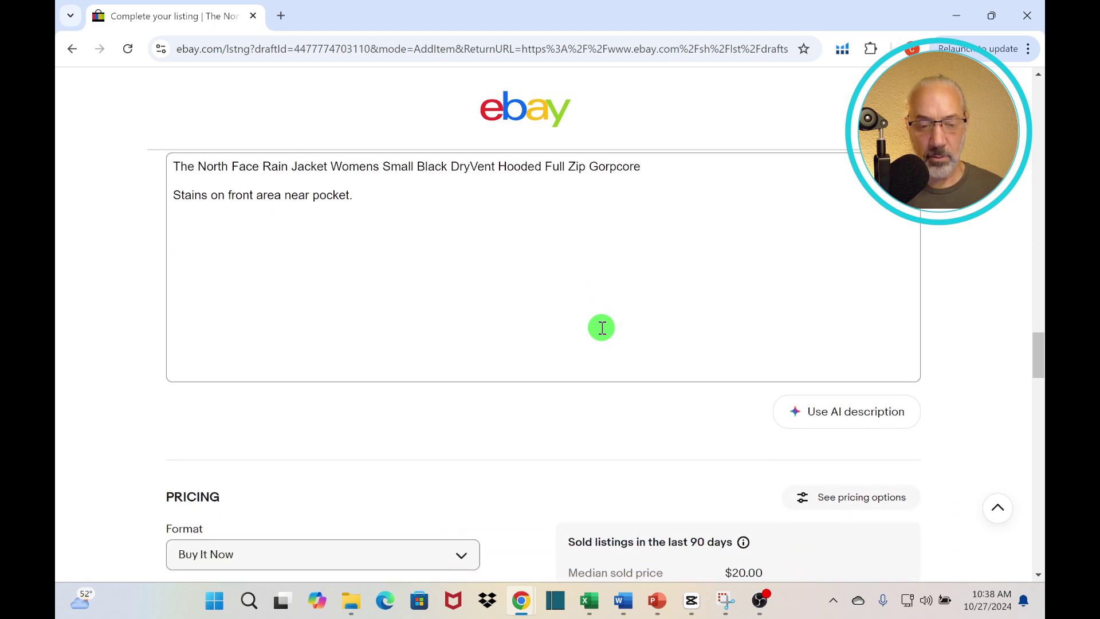
scroll(601, 328, "down", 5)
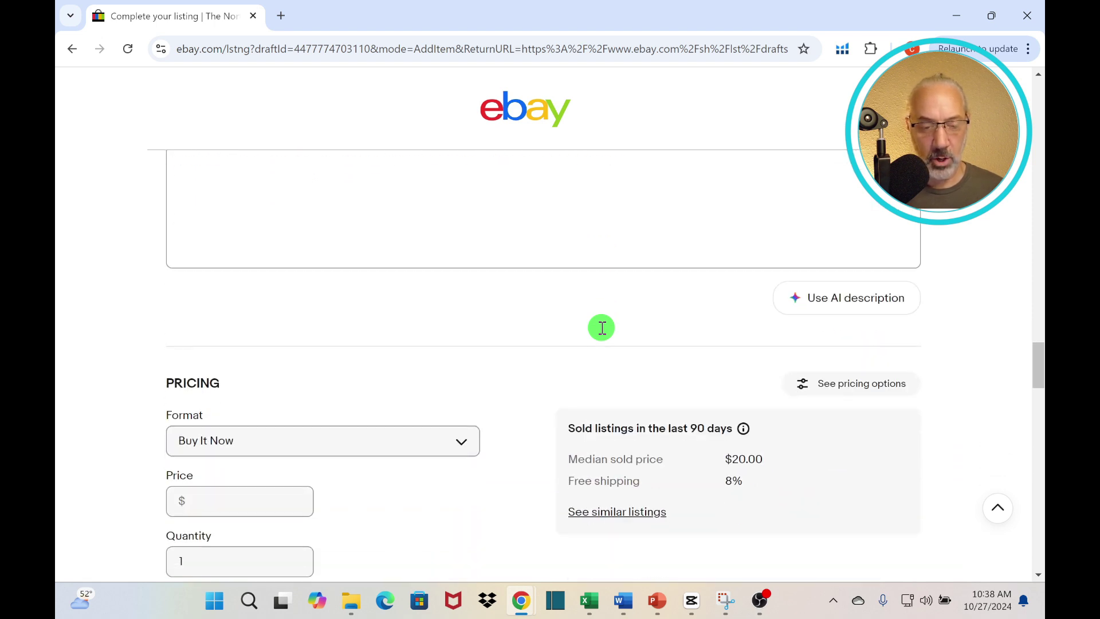
scroll(602, 332, "down", 5)
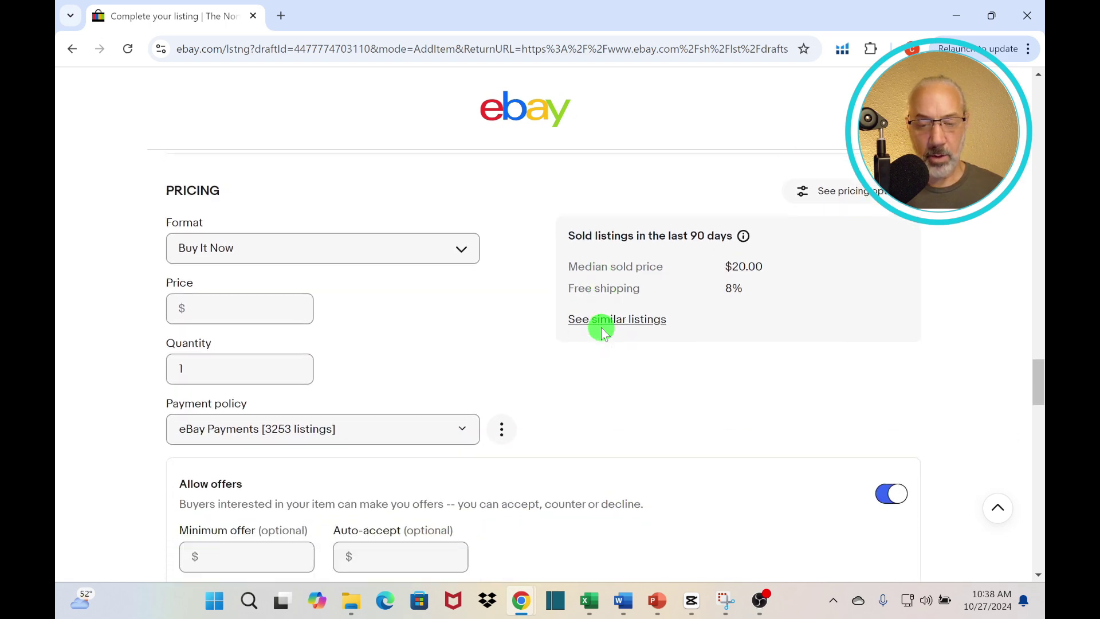
scroll(601, 333, "down", 3)
scroll(602, 332, "down", 8)
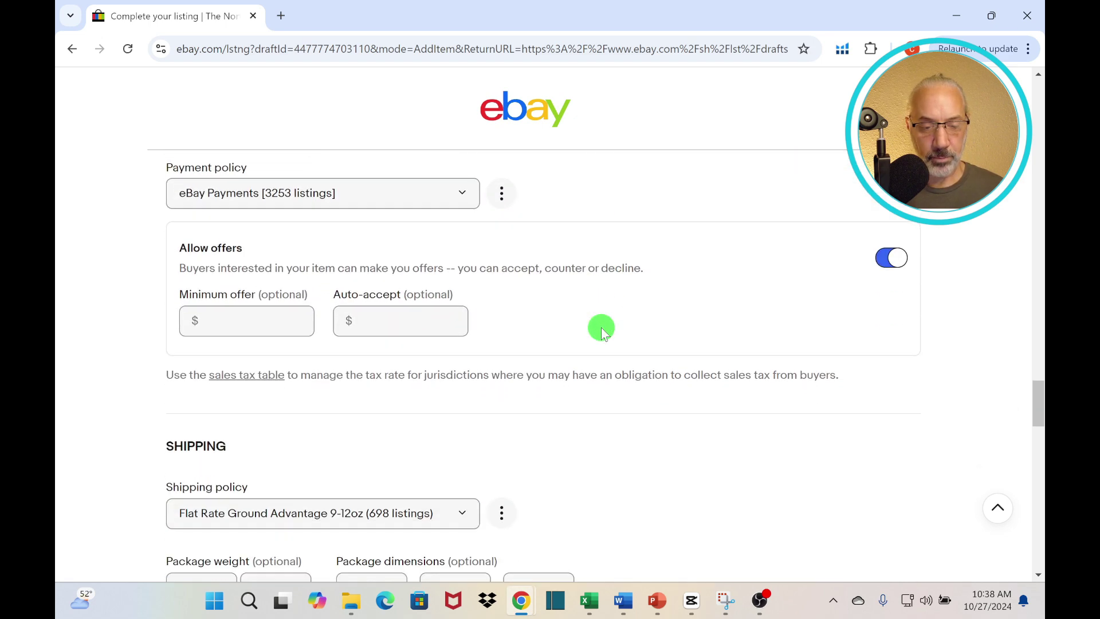
scroll(602, 327, "down", 4)
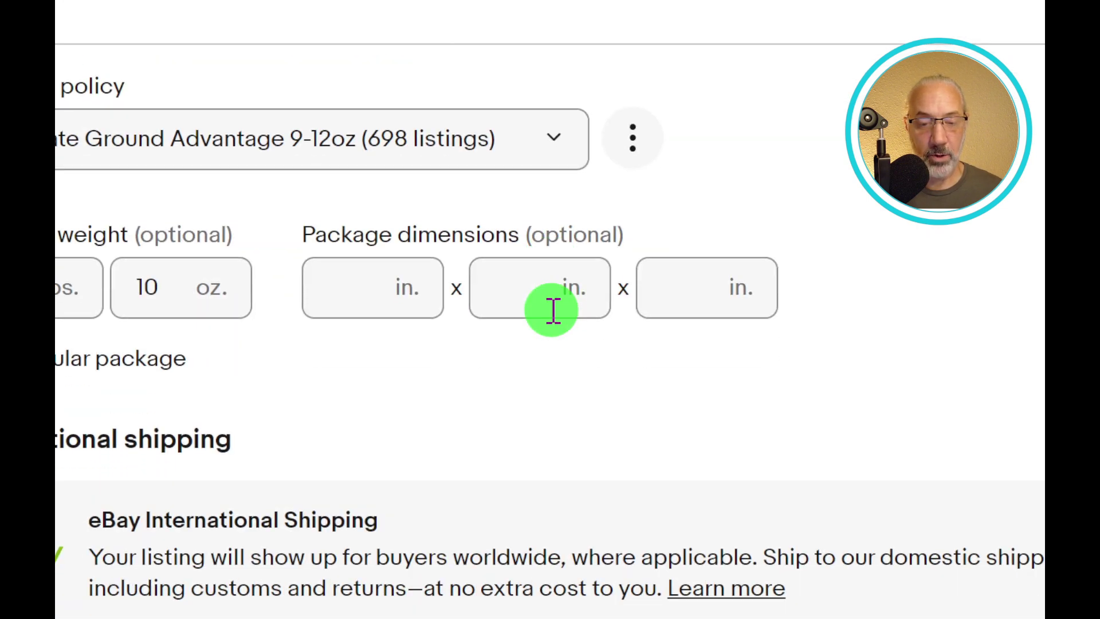
Step: Browse the saved flat rate and calculated policies available for the listing's shipping policy
left_click(554, 138)
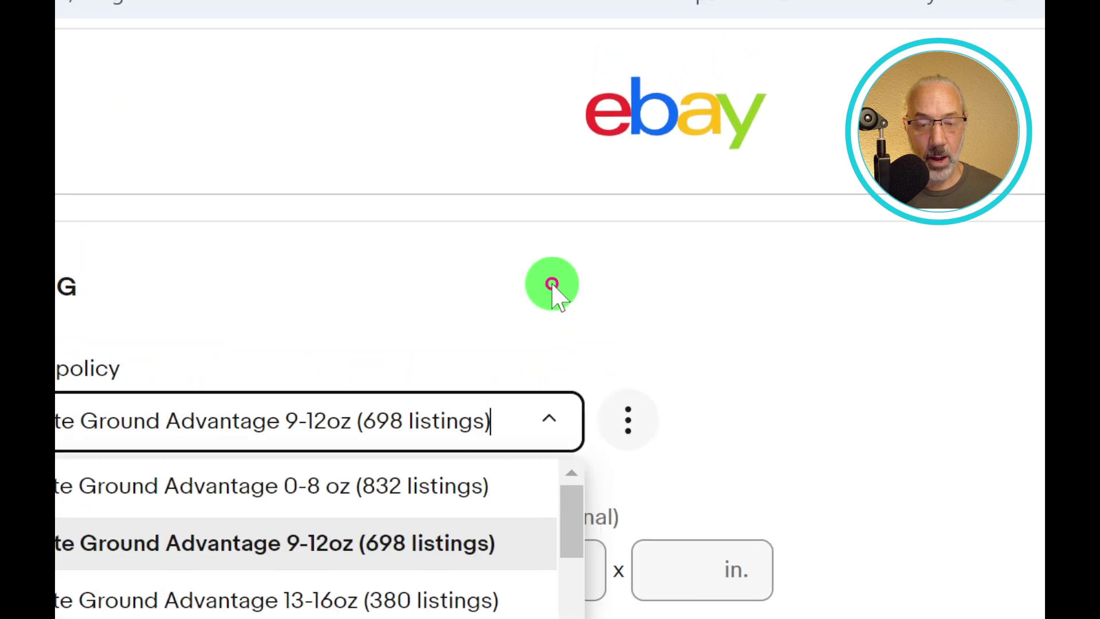
left_click(558, 12)
left_click(552, 435)
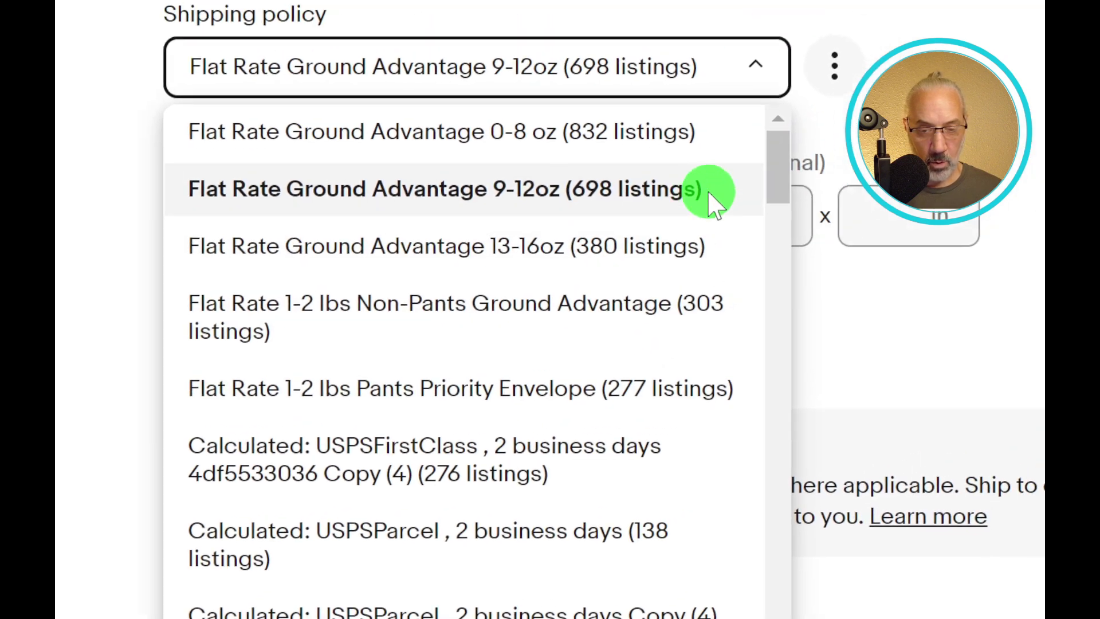
left_click_drag(568, 298, 564, 337)
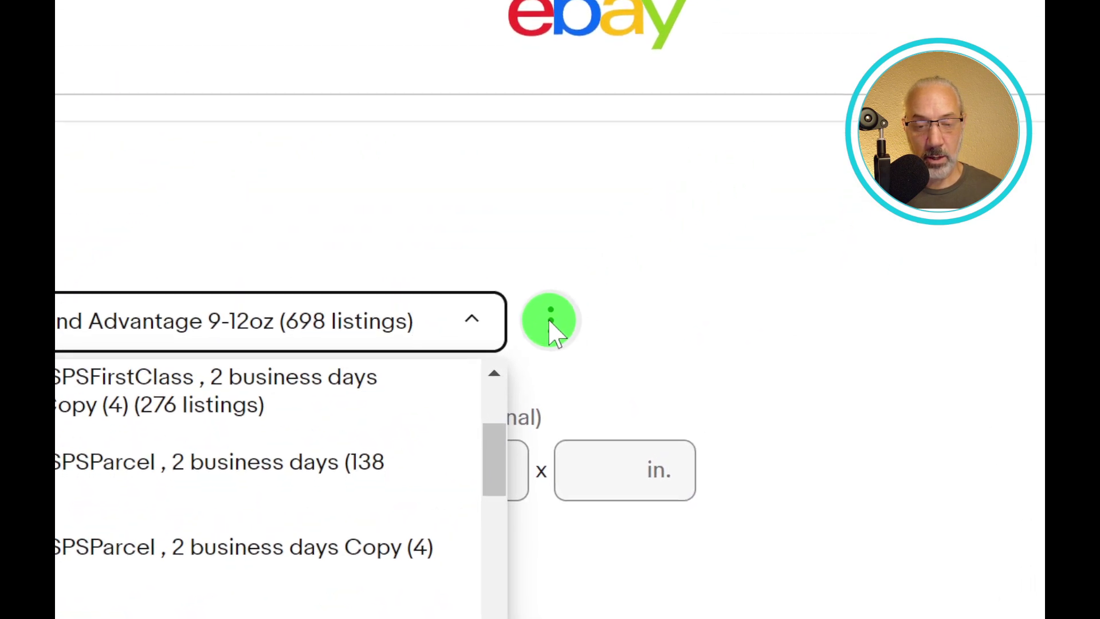
Step: Examine the actions available for the Flat Rate Ground Advantage 9-12oz policy, including editing the cost for this listing
left_click(554, 330)
left_click(554, 330)
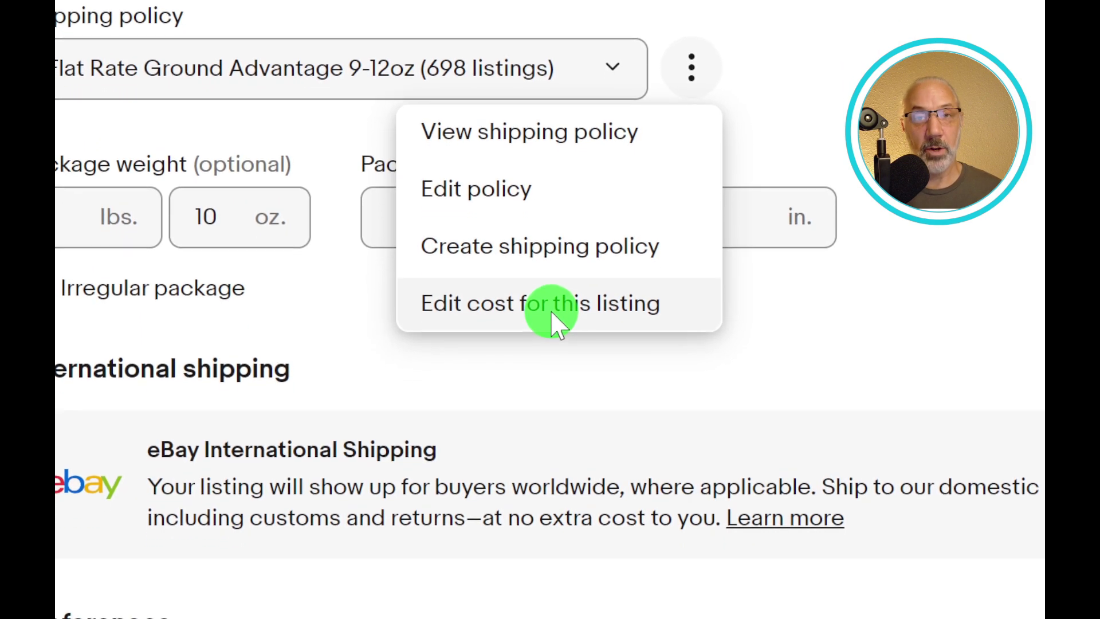
left_click(553, 323)
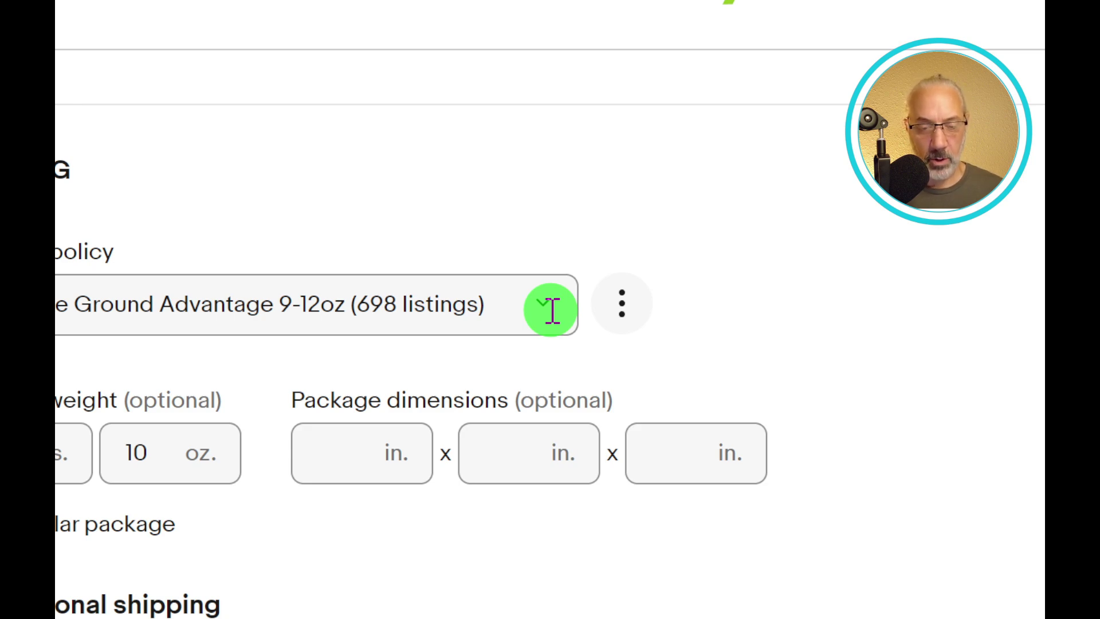
Step: Change the shipping policy to Calculated: USPSFirstClass, 2 business days 4df5533036 Copy (4)
left_click(552, 311)
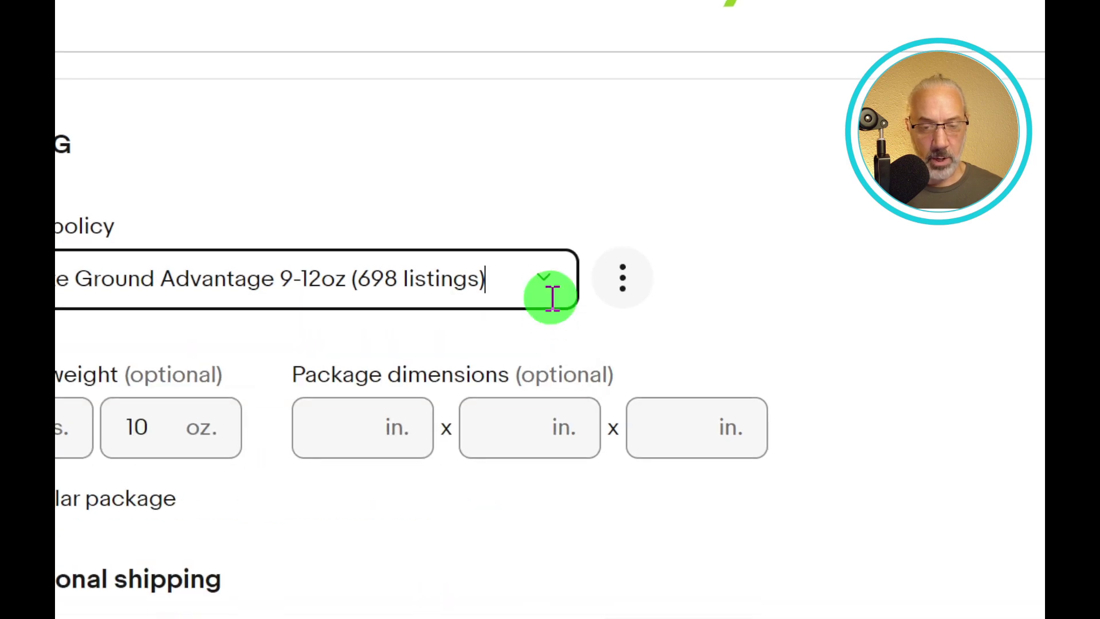
left_click(552, 309)
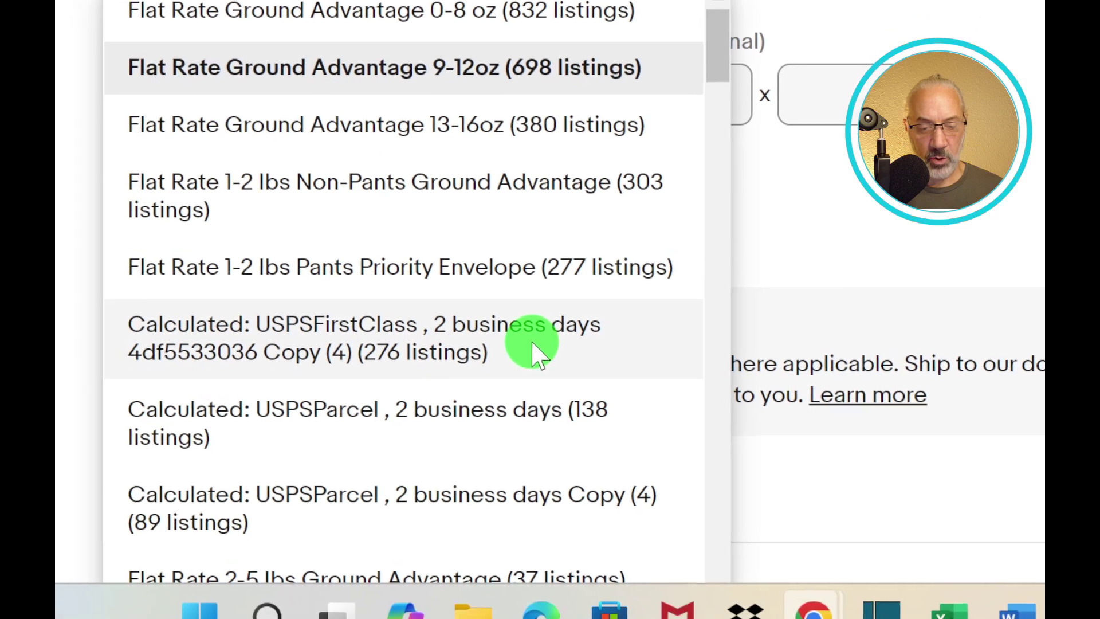
left_click(550, 314)
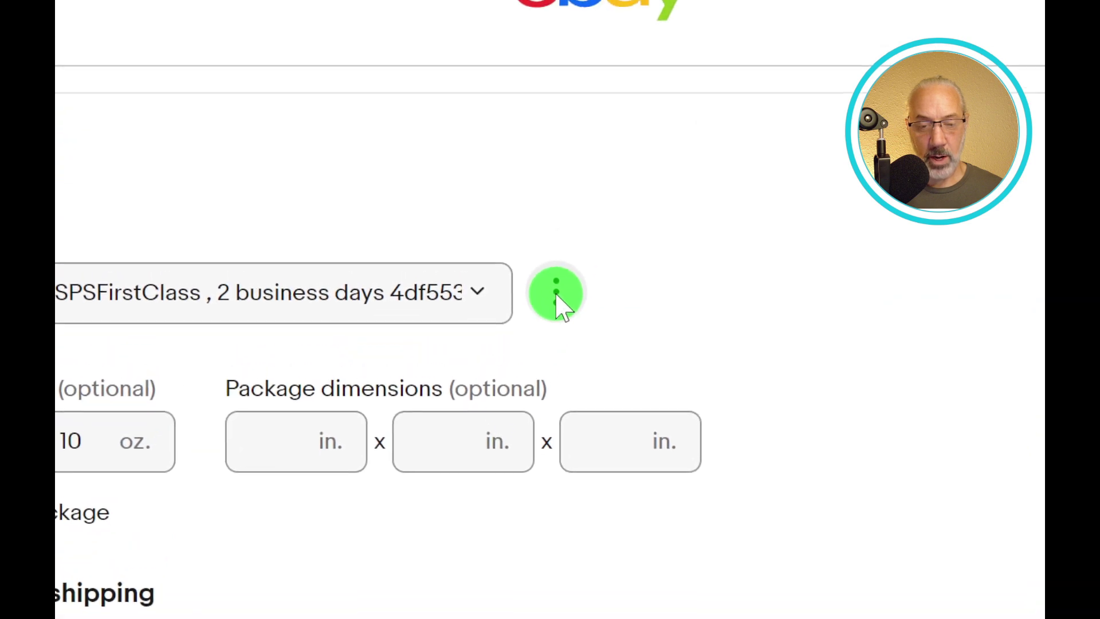
Step: View the details of the selected calculated shipping policy and close them
left_click(561, 275)
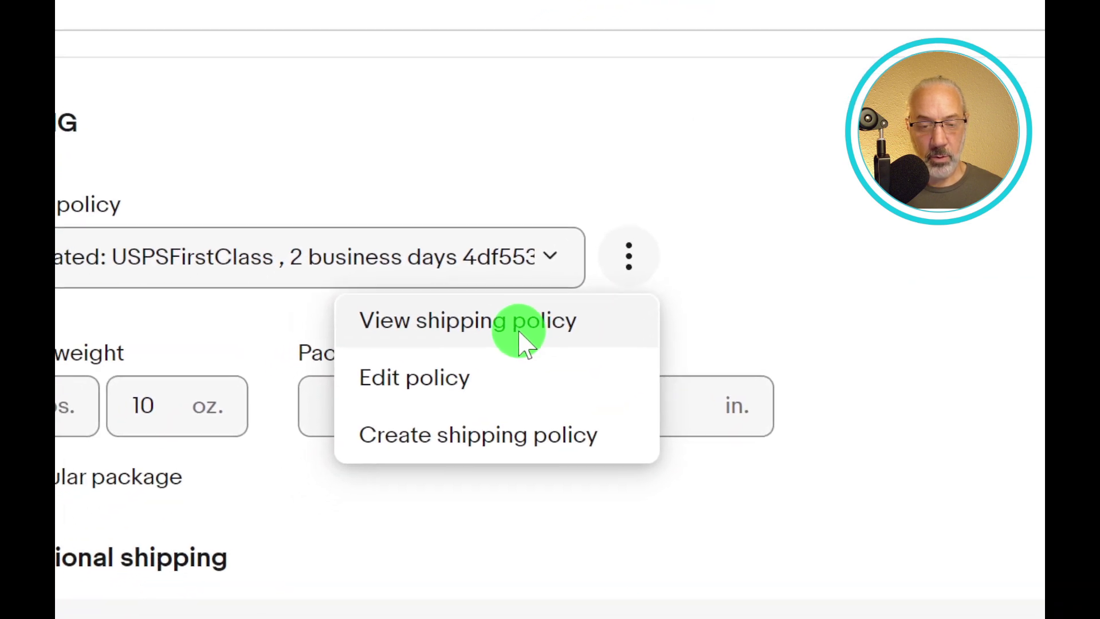
left_click(487, 366)
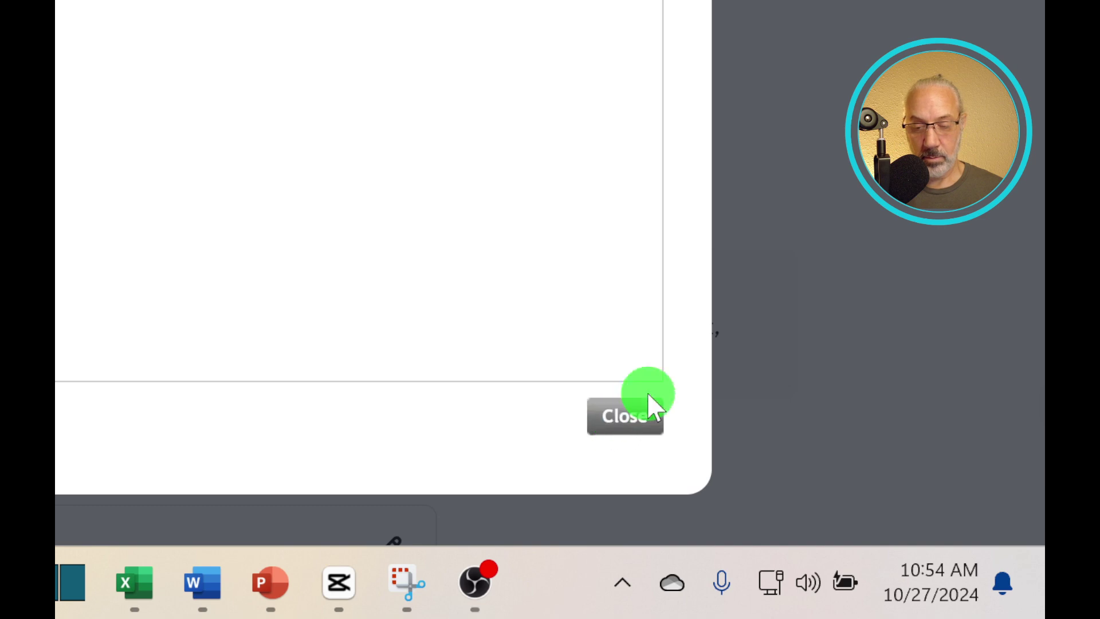
left_click(646, 208)
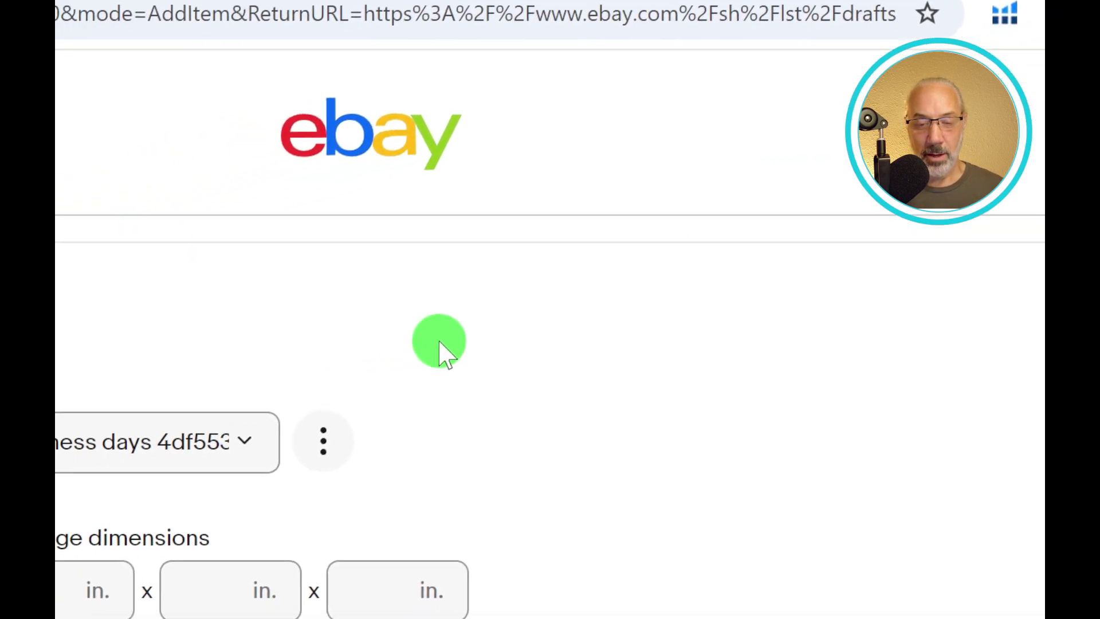
Step: Open the calculated shipping policy for editing and choose Calculated: Cost varies by buyer location for U.S. shipping
left_click(323, 441)
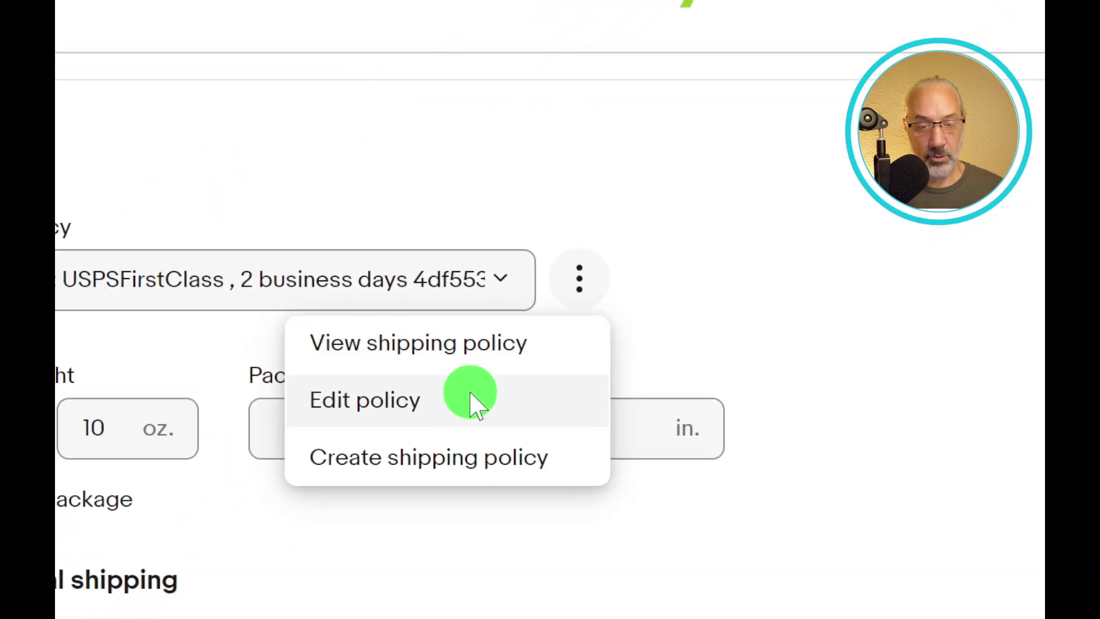
left_click(370, 445)
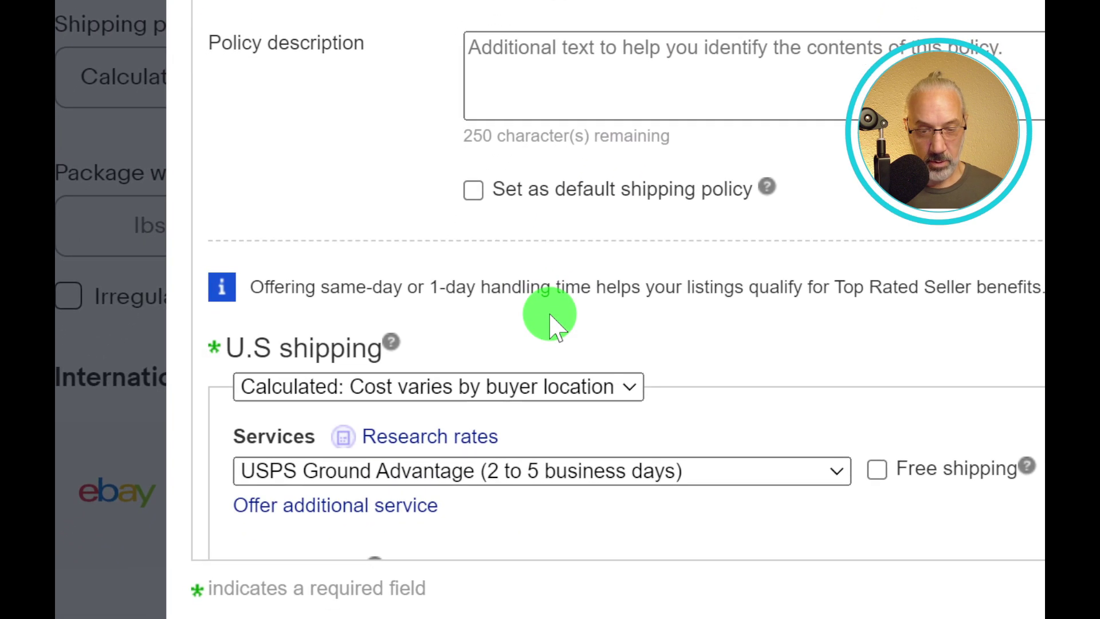
scroll(551, 321, "down", 5)
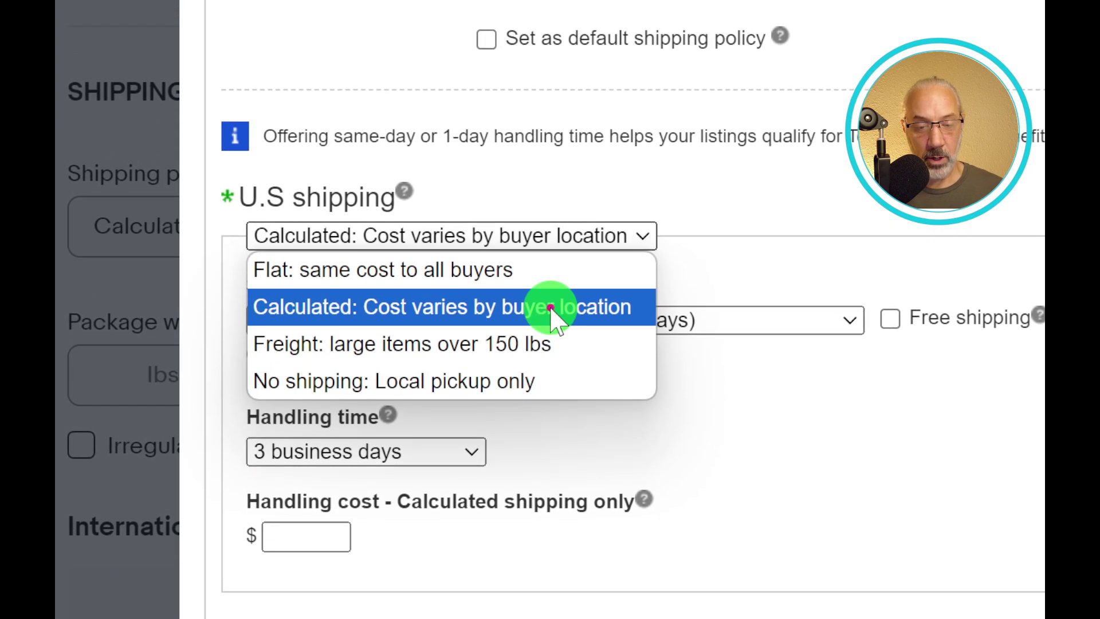
left_click(552, 312)
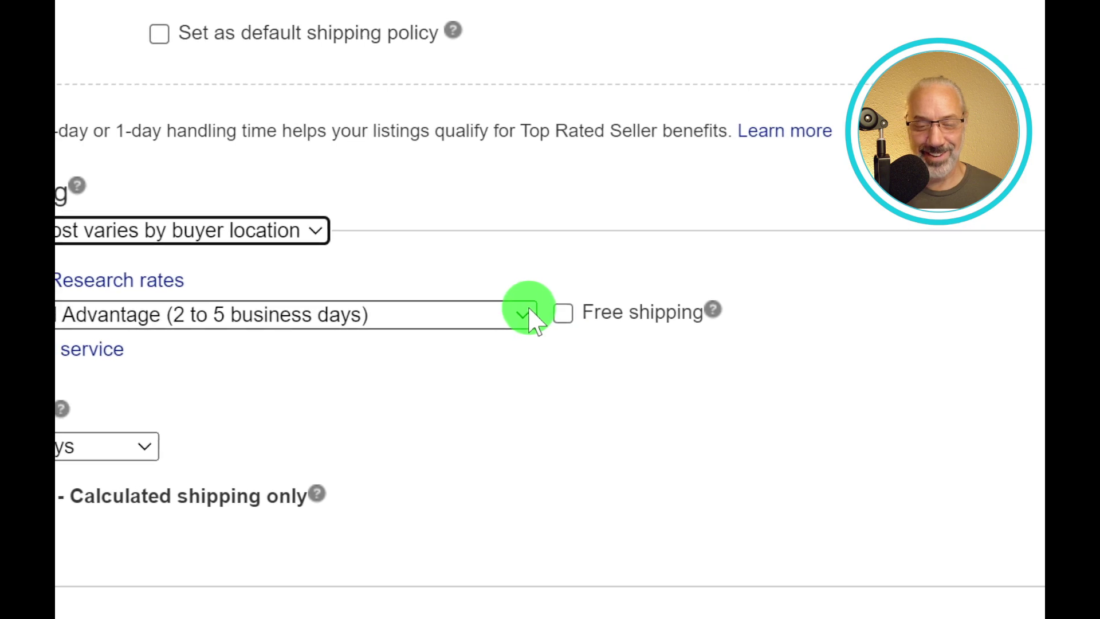
Step: Look through the available U.S. shipping services and choose USPS Ground Advantage (2 to 5 business days)
left_click(546, 317)
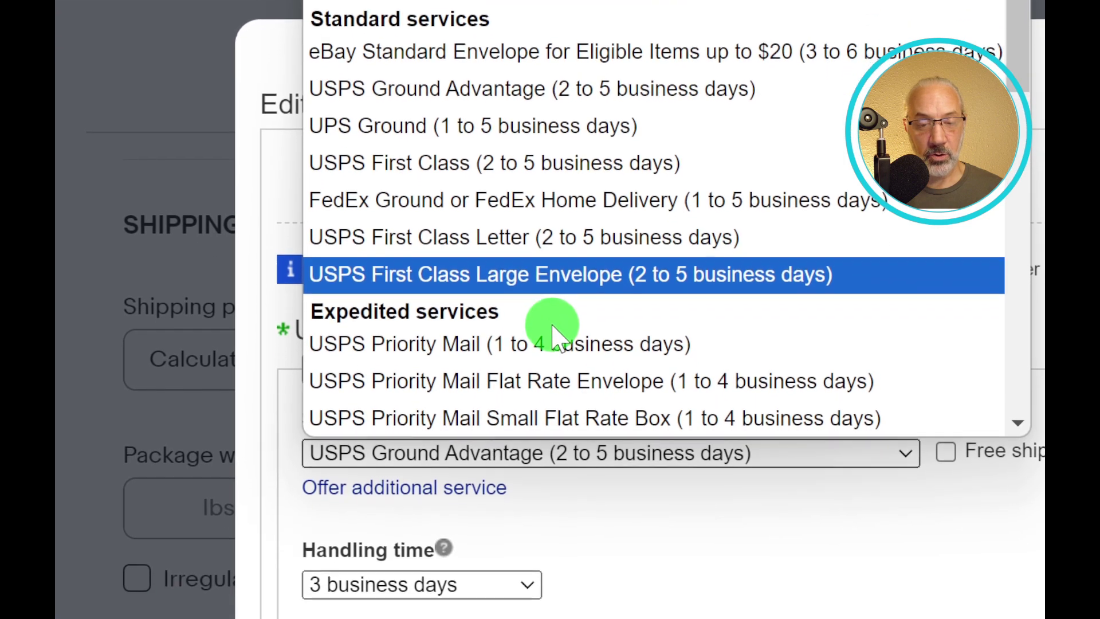
scroll(555, 328, "down", 6)
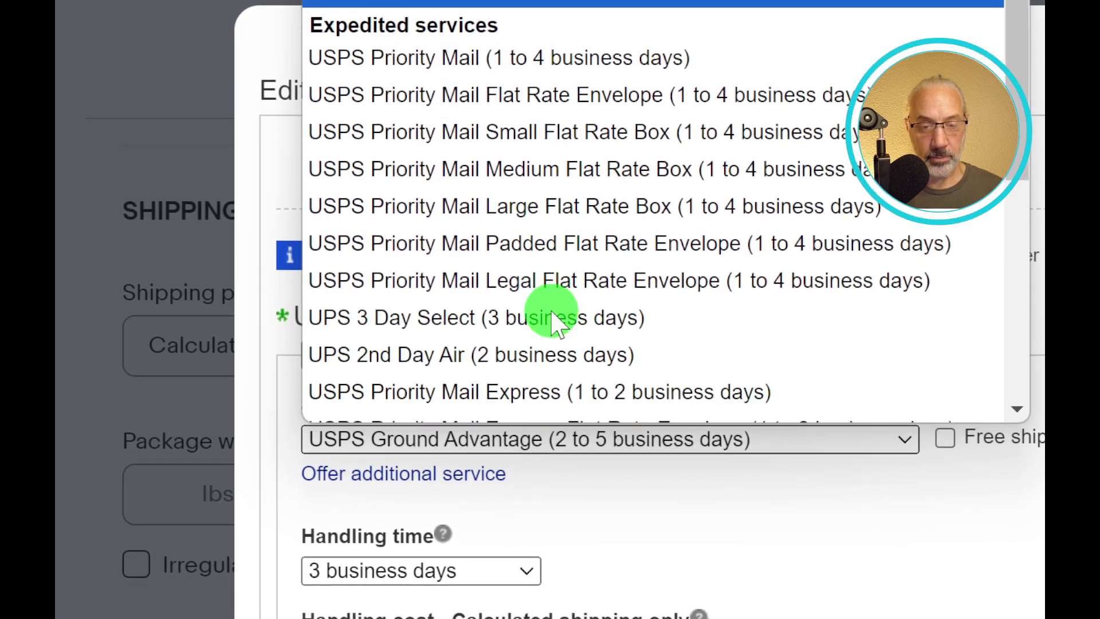
scroll(552, 314, "down", 5)
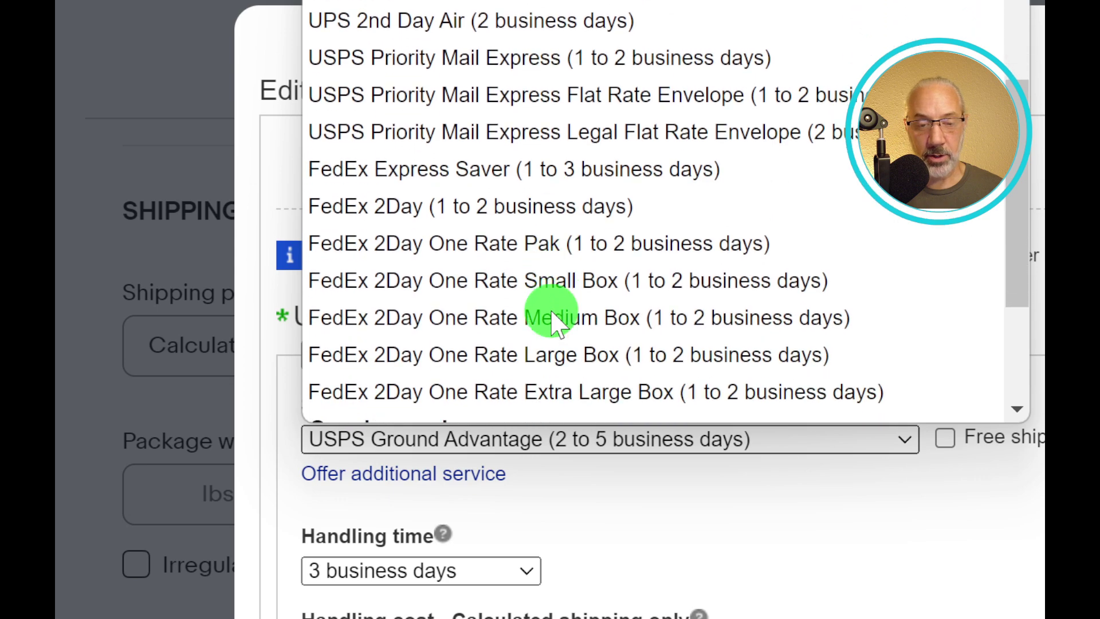
scroll(553, 314, "up", 5)
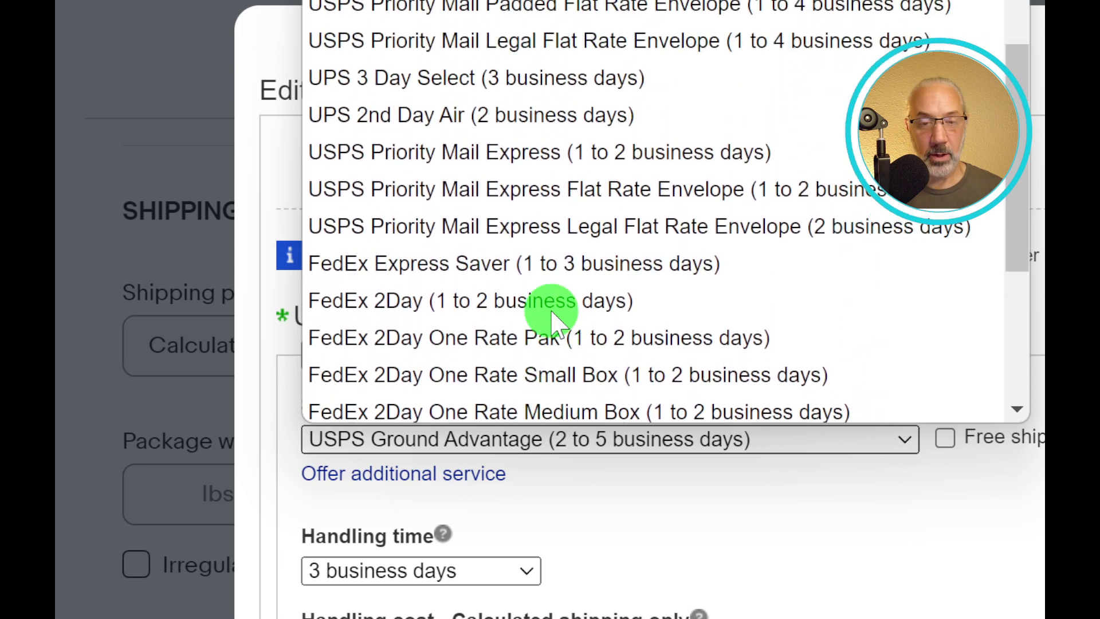
scroll(554, 324, "up", 5)
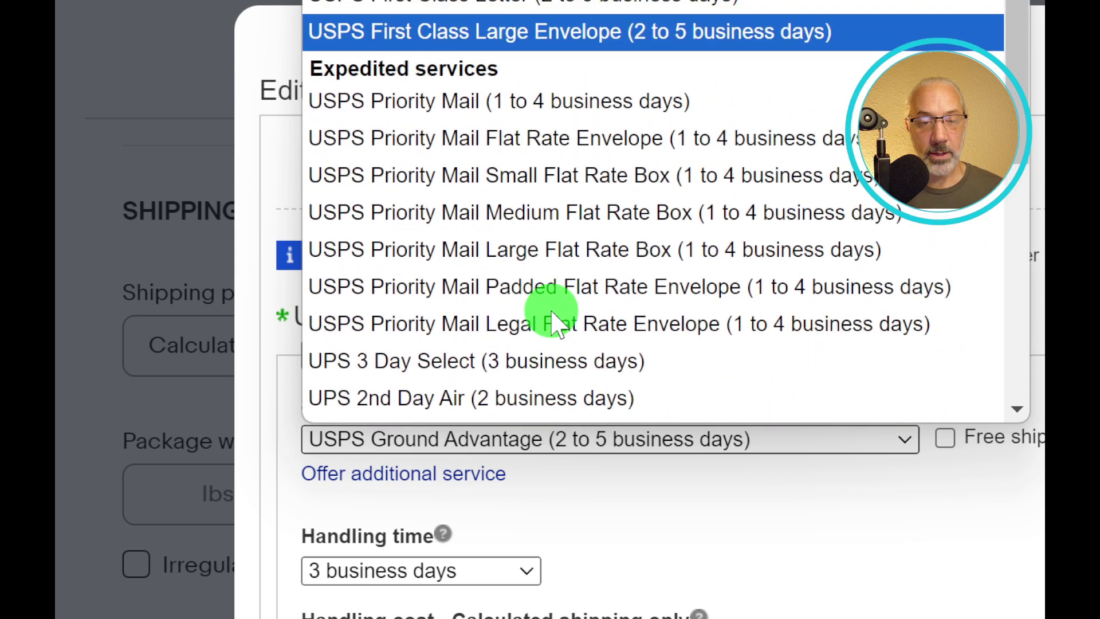
scroll(555, 324, "up", 4)
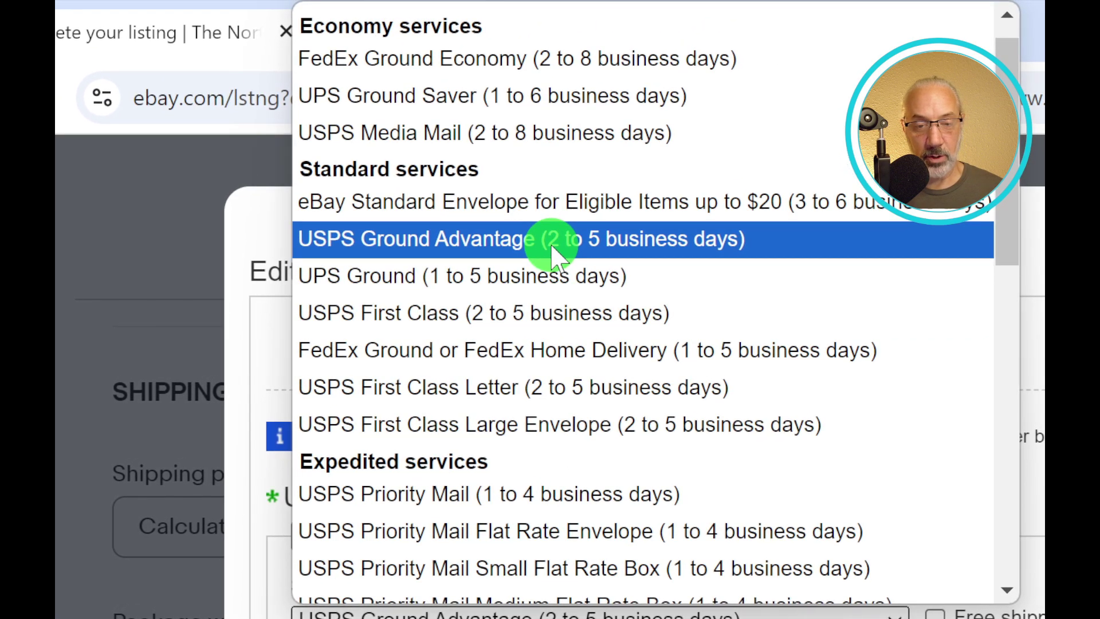
left_click(553, 252)
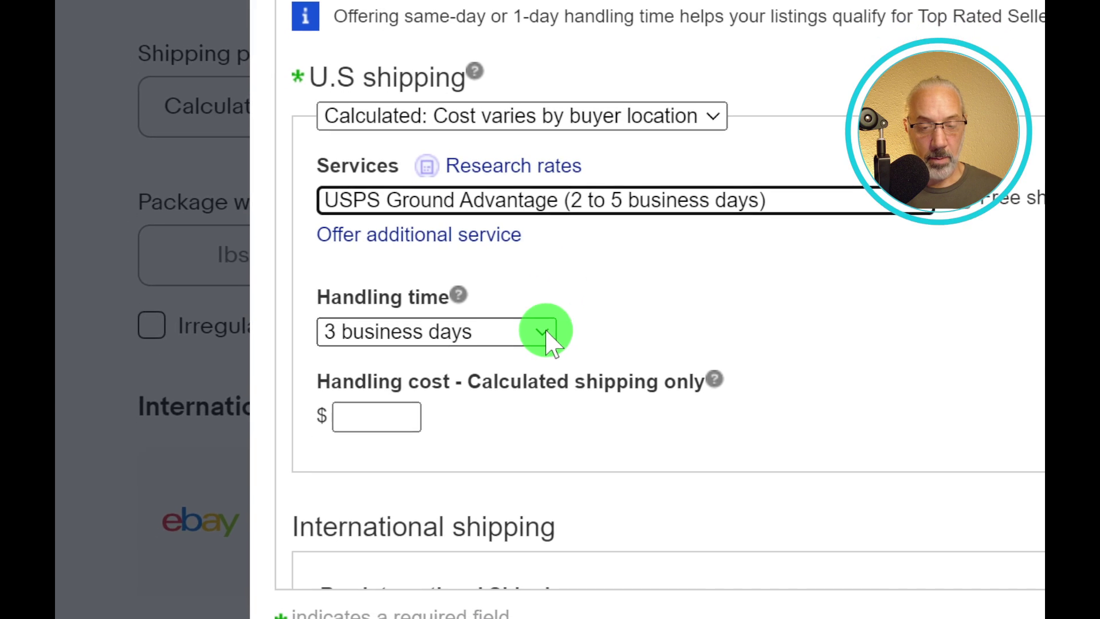
Step: Set the handling time to 1 business day and keep other international services at No international shipping
left_click(536, 360)
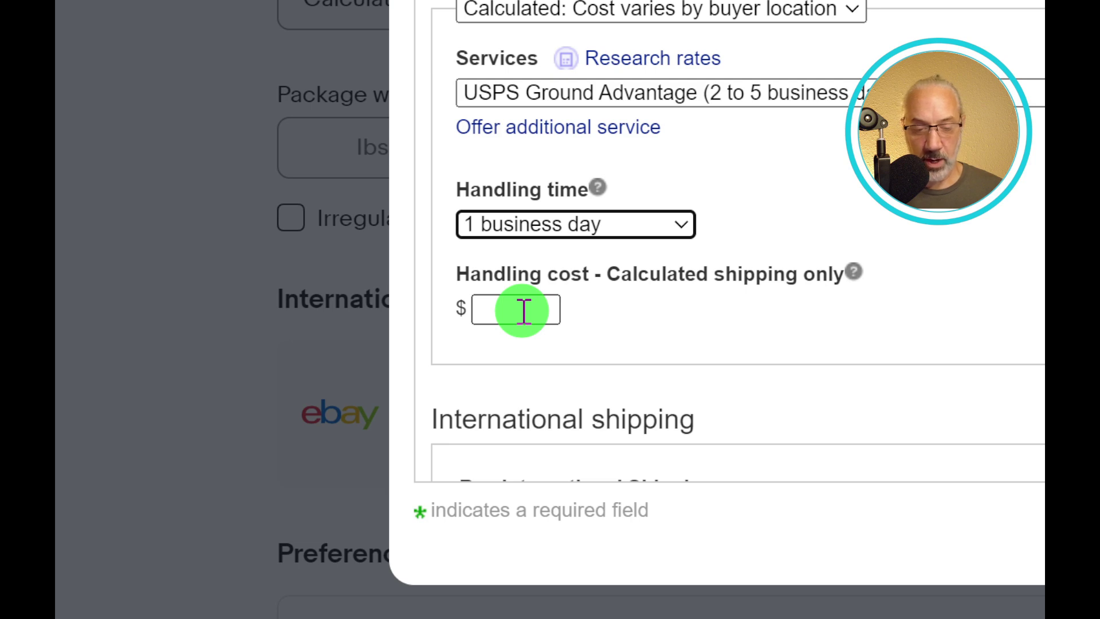
scroll(524, 310, "down", 6)
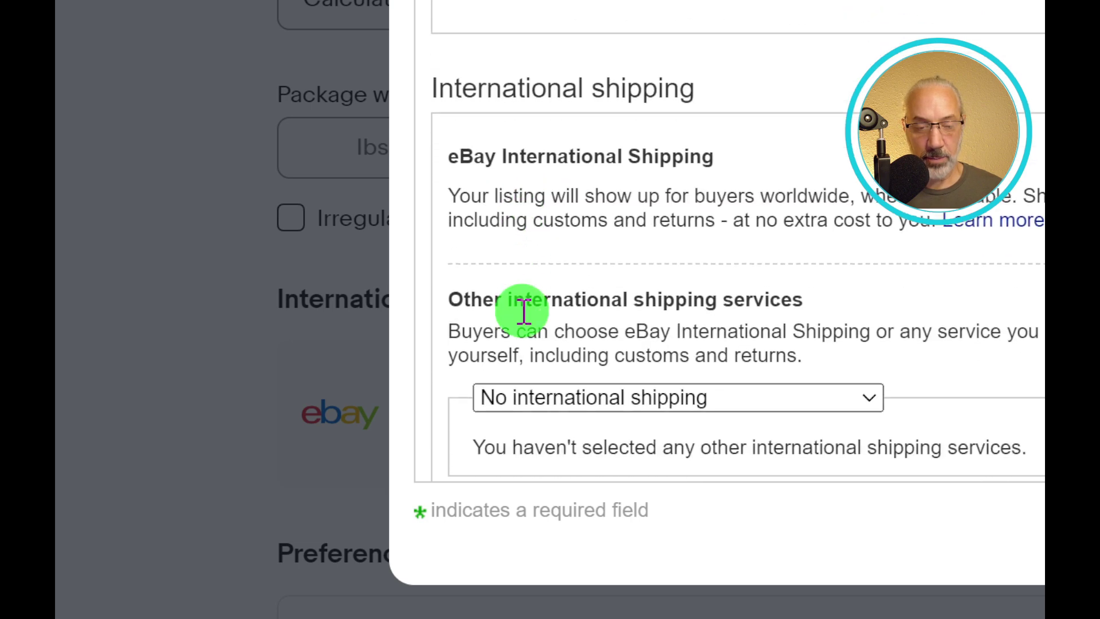
scroll(524, 310, "down", 4)
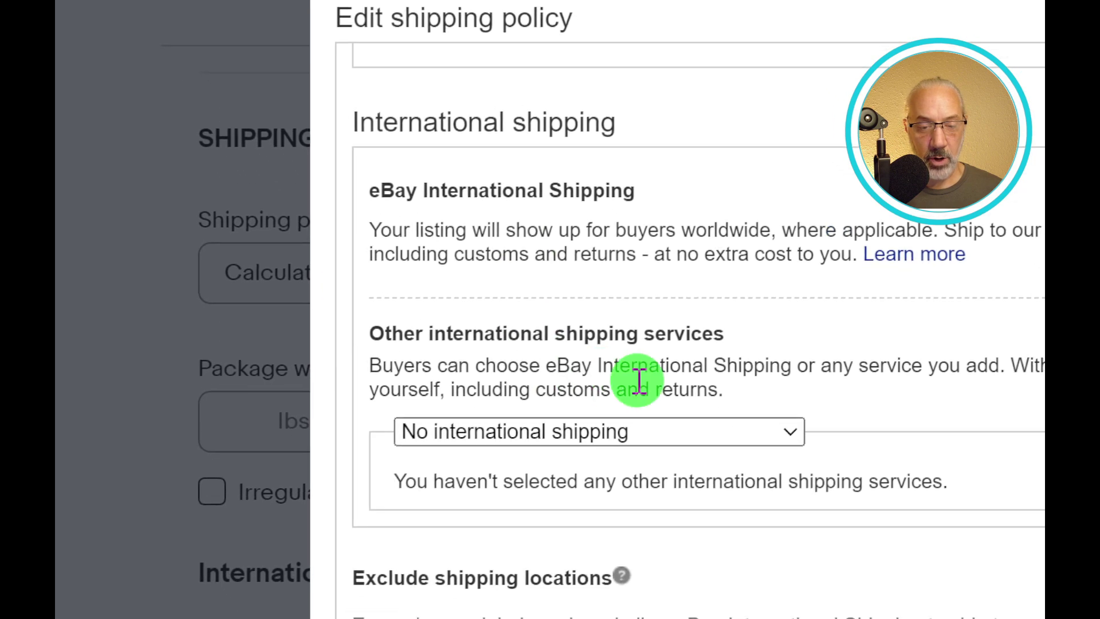
left_click(719, 388)
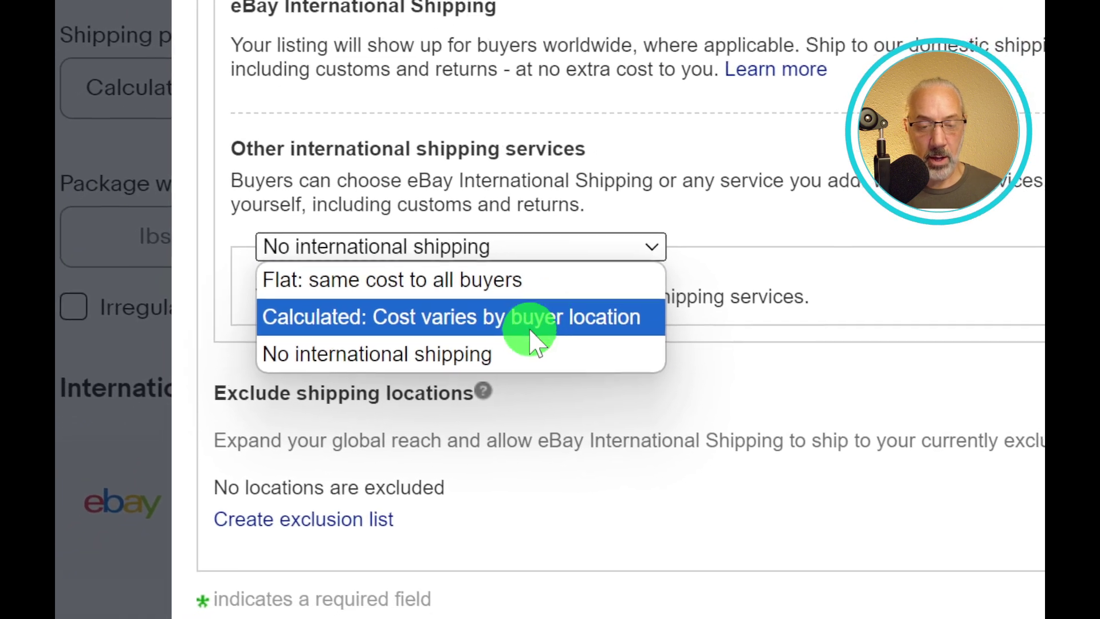
left_click(511, 362)
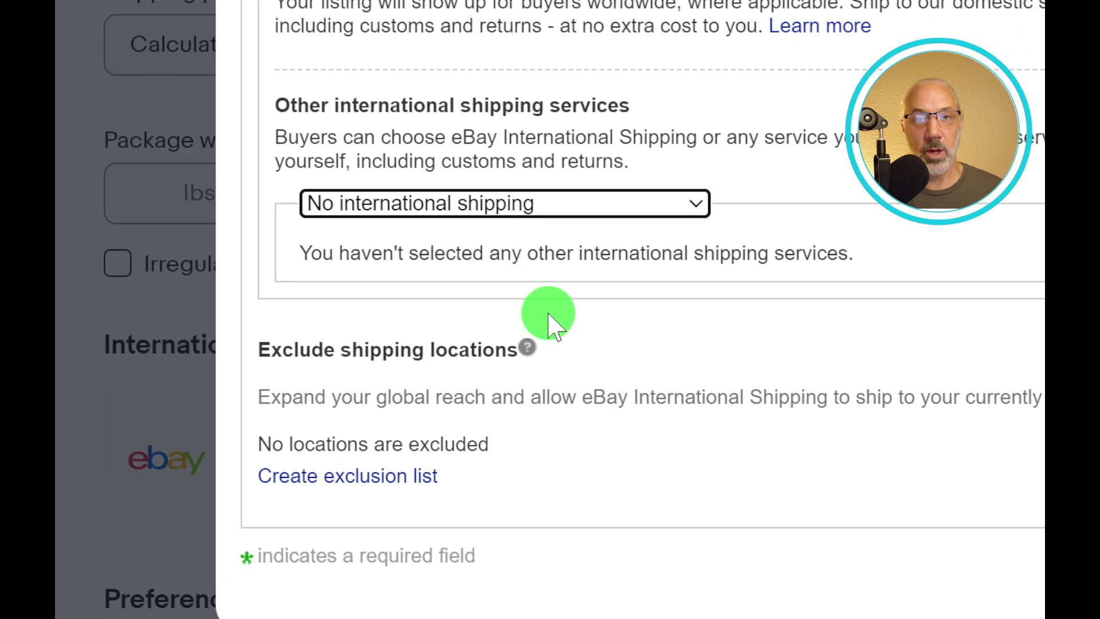
Step: Try to save the edited shipping policy, confirming that the changes apply to its listings and templates
scroll(550, 311, "down", 1)
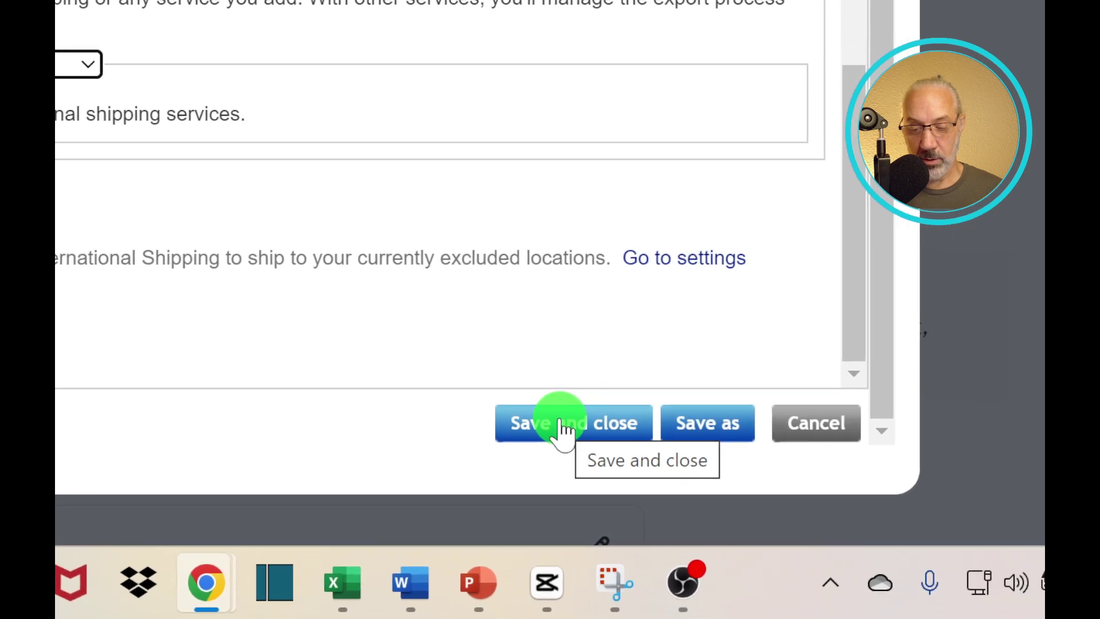
left_click(555, 430)
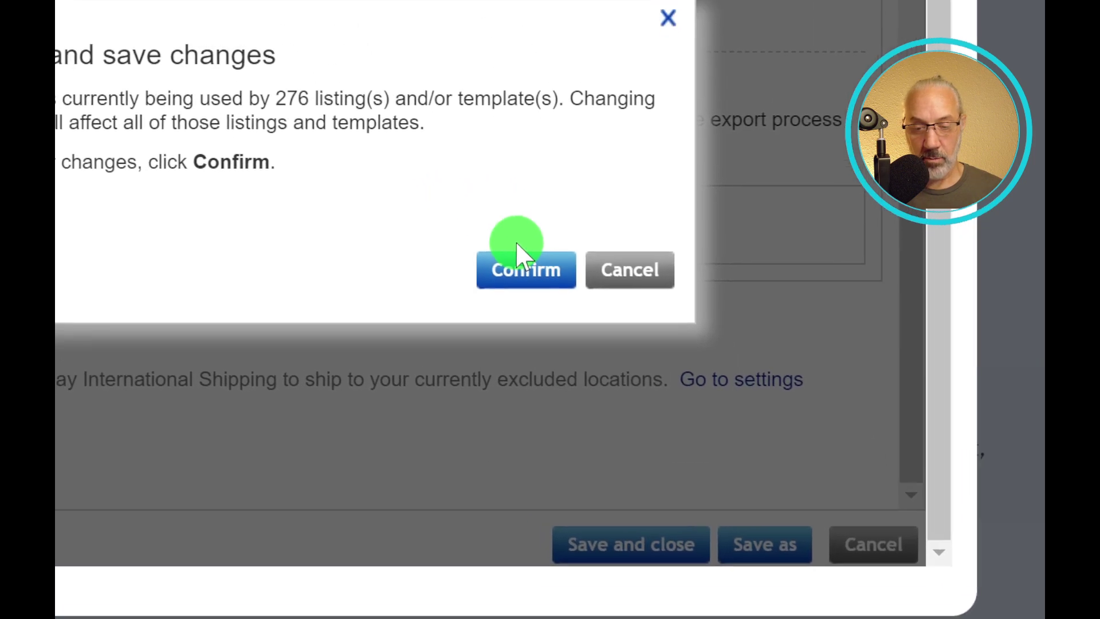
left_click(518, 255)
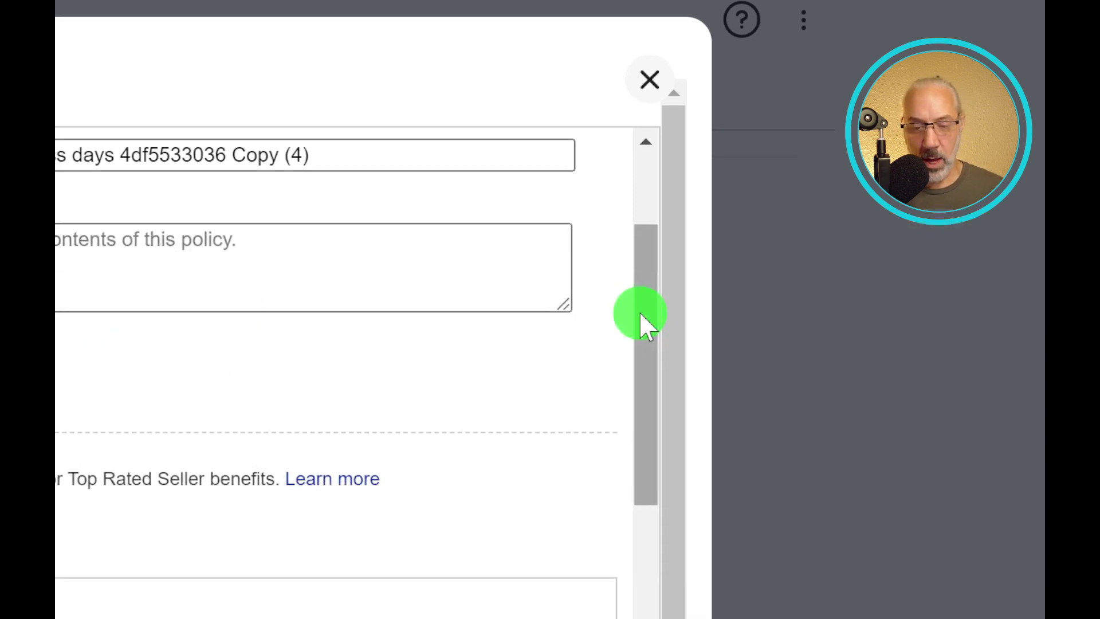
Step: Set the policy's handling cost to $0.01 and try to save and confirm the changes
left_click_drag(640, 314, 644, 349)
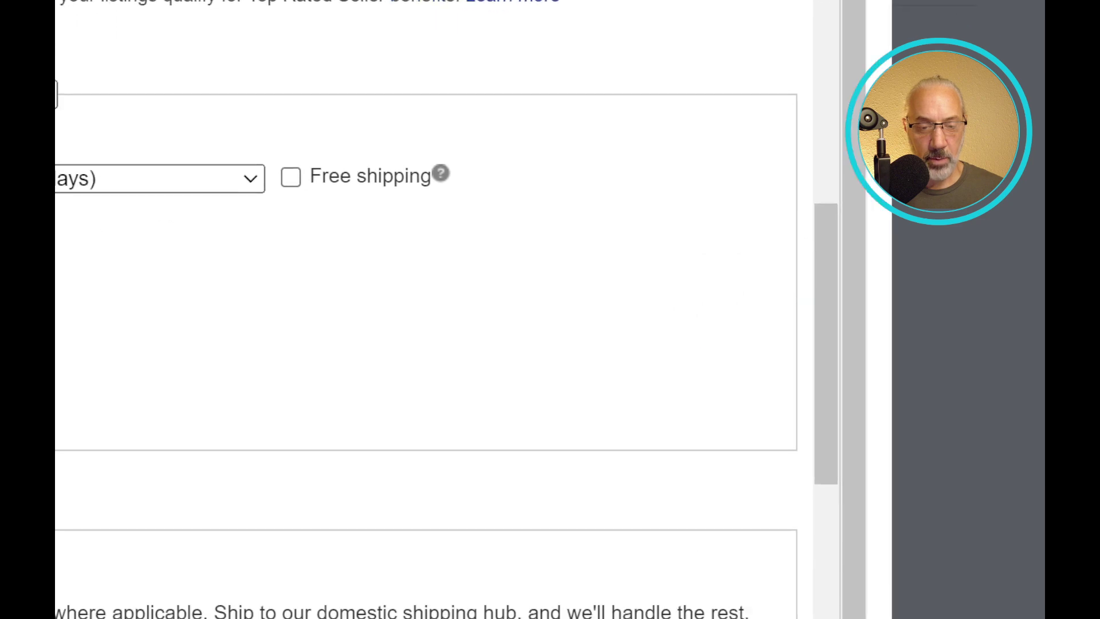
left_click(307, 319)
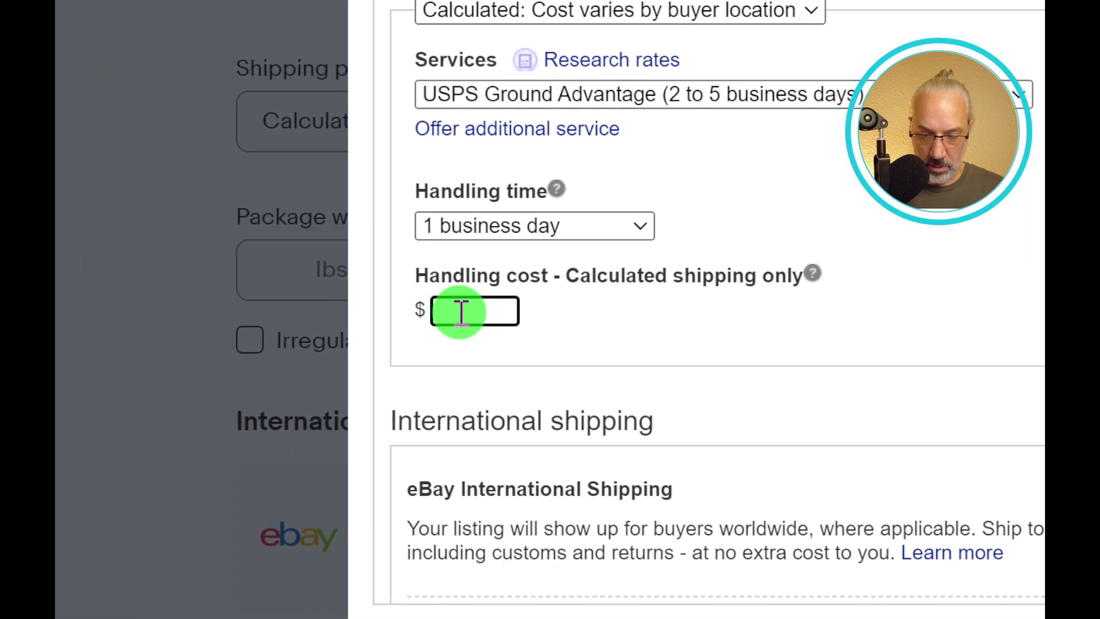
type("0.01")
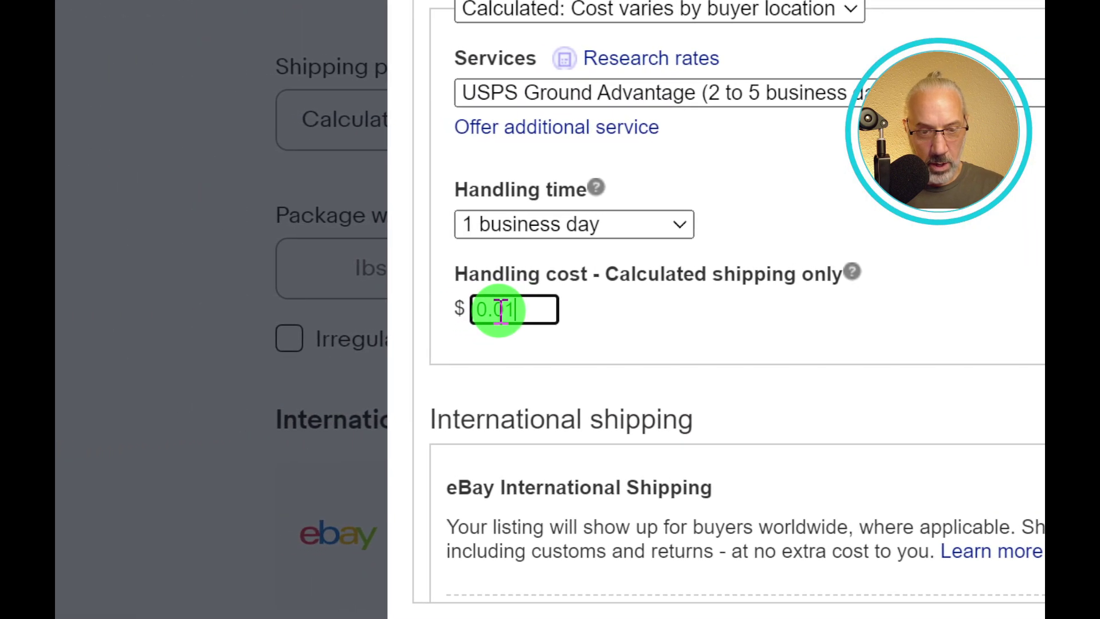
left_click(772, 348)
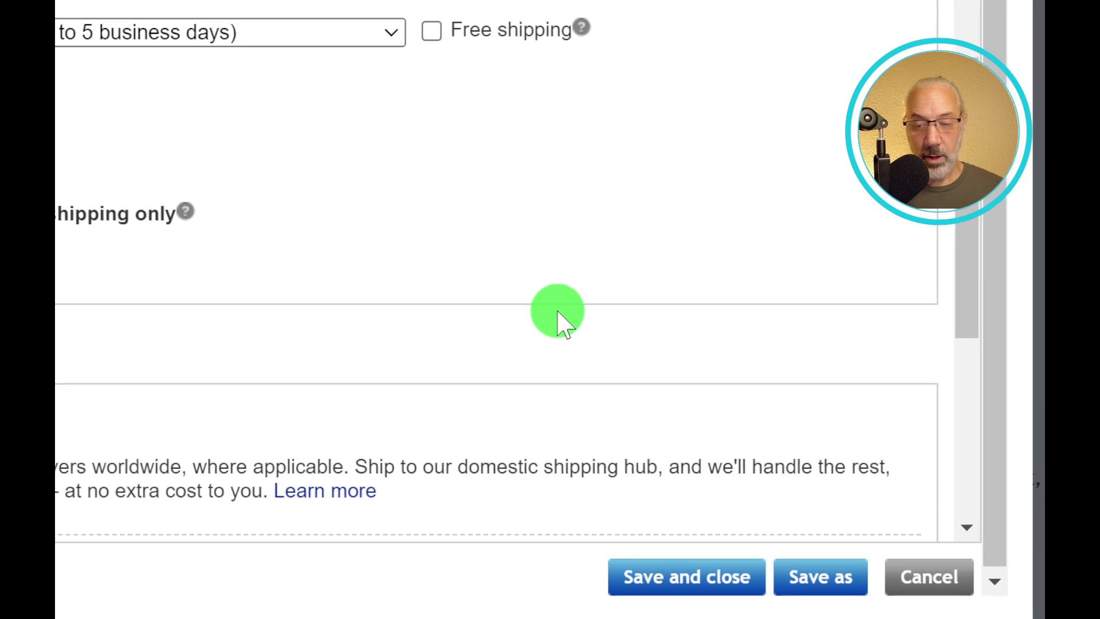
left_click_drag(965, 218, 964, 171)
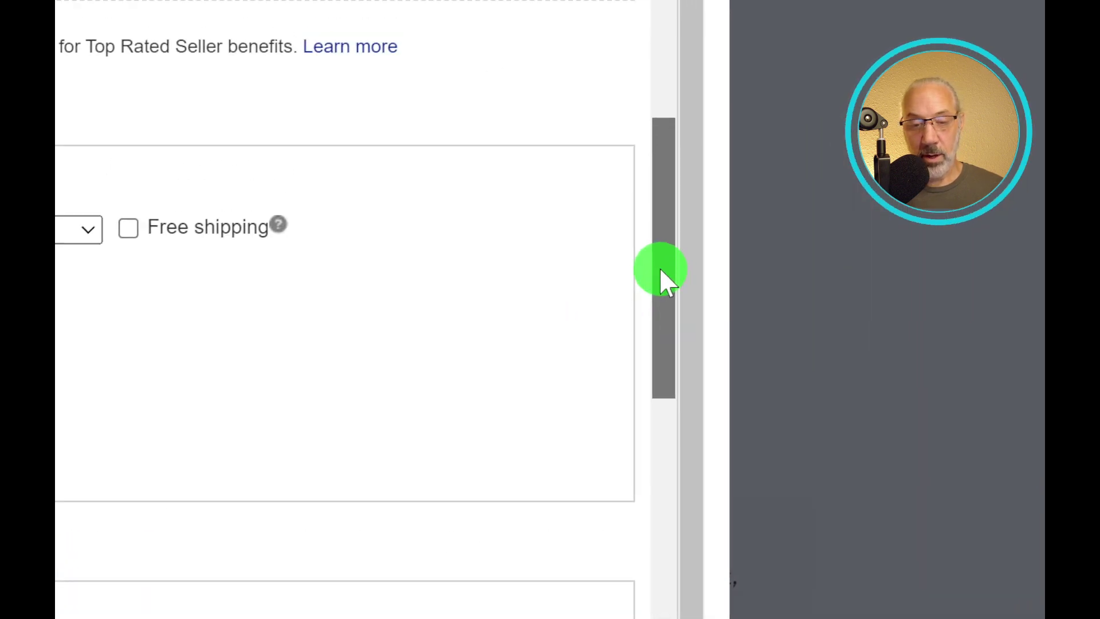
left_click_drag(659, 267, 645, 224)
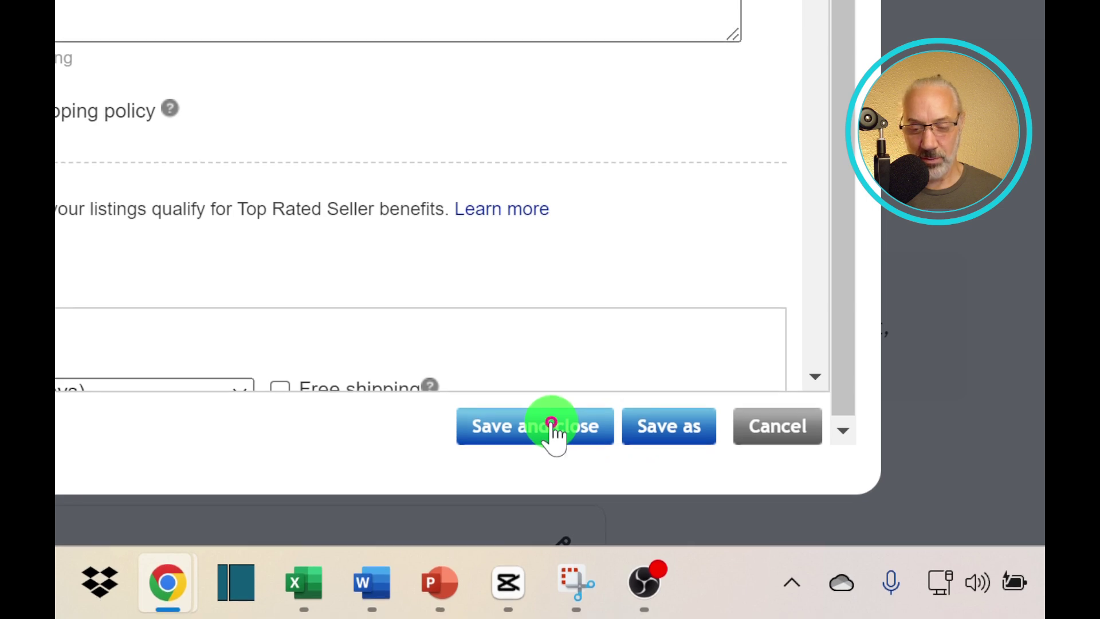
left_click(551, 423)
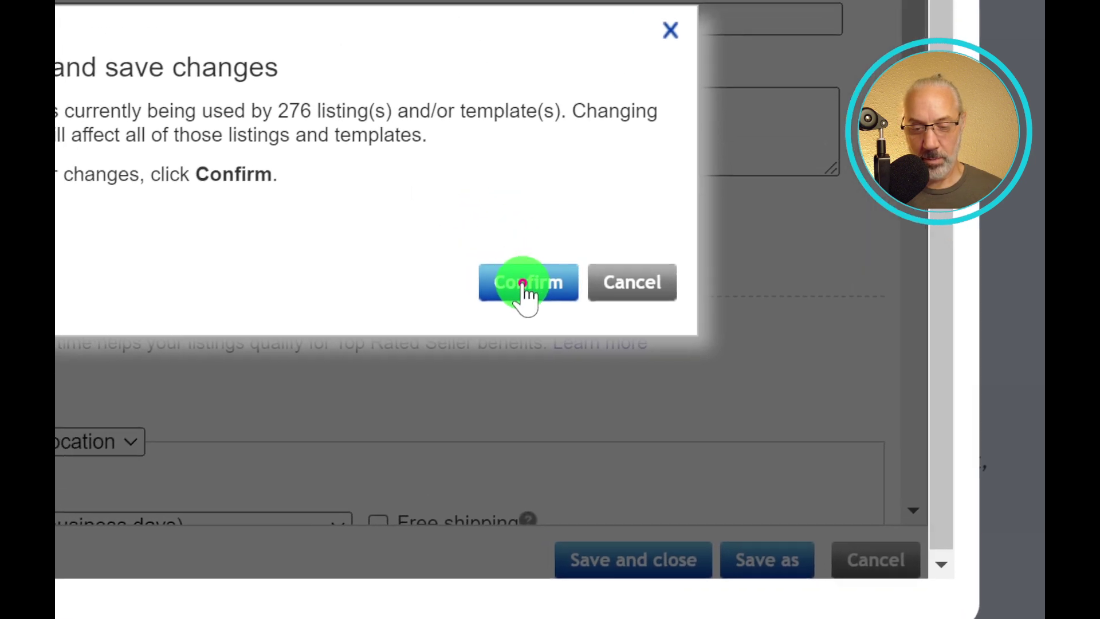
left_click(523, 285)
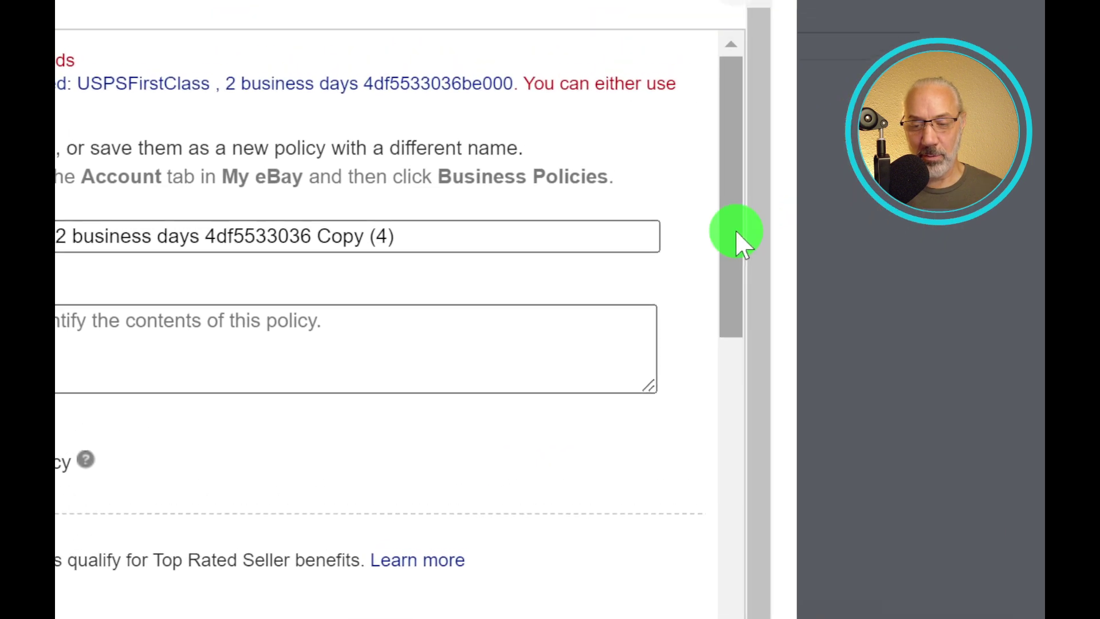
Step: Change the policy's handling cost to $0.05, then save the policy and confirm the changes
left_click_drag(666, 336, 666, 430)
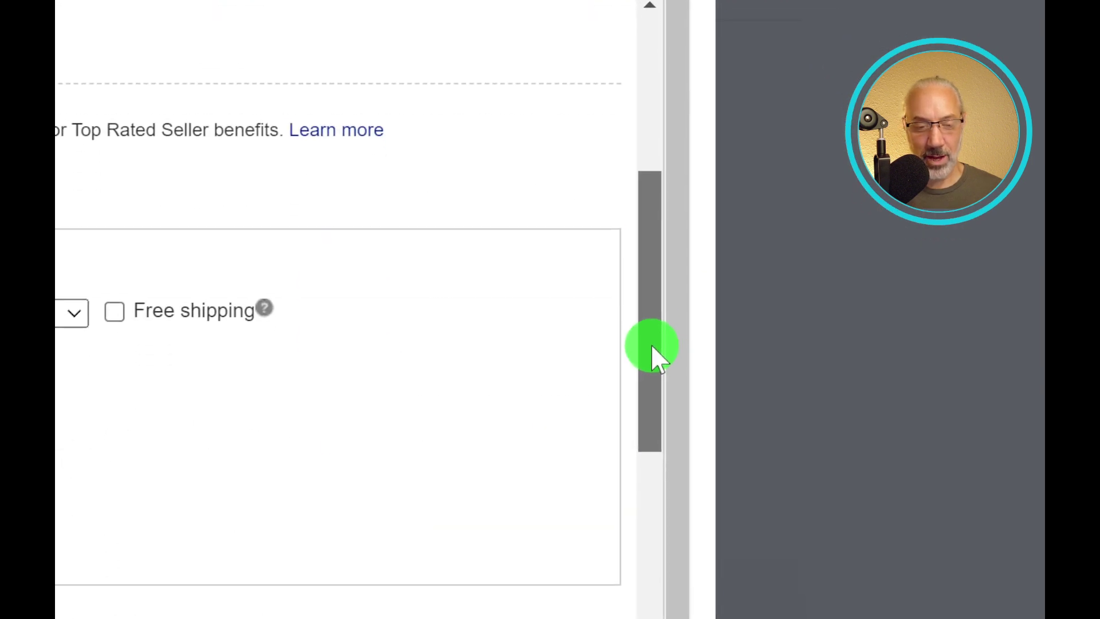
left_click_drag(656, 385, 655, 341)
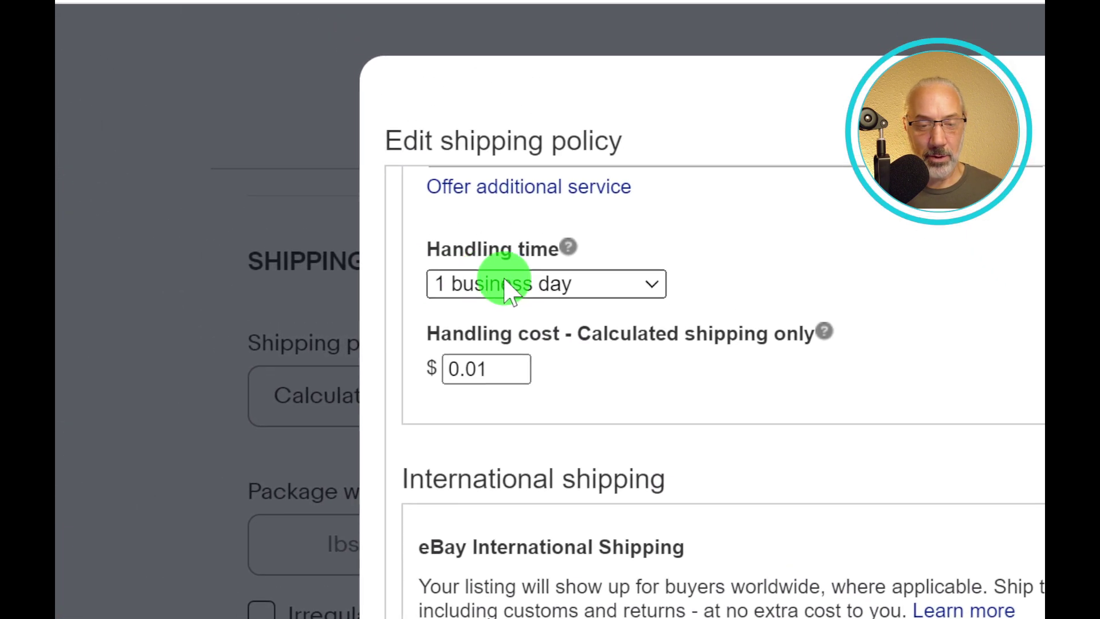
left_click(491, 368)
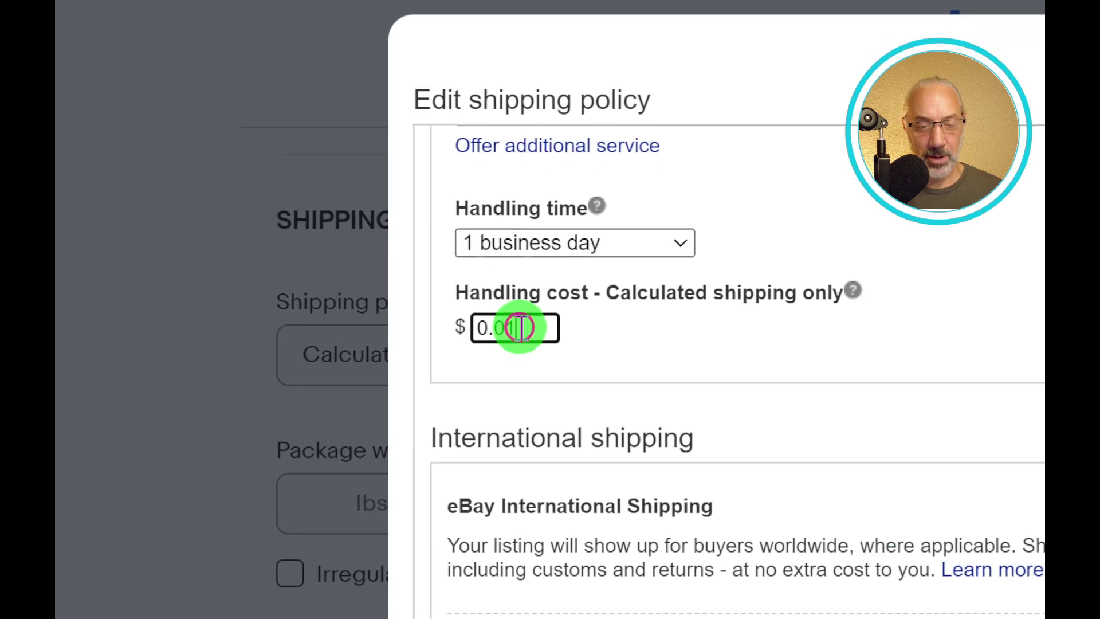
key("BackSpace")
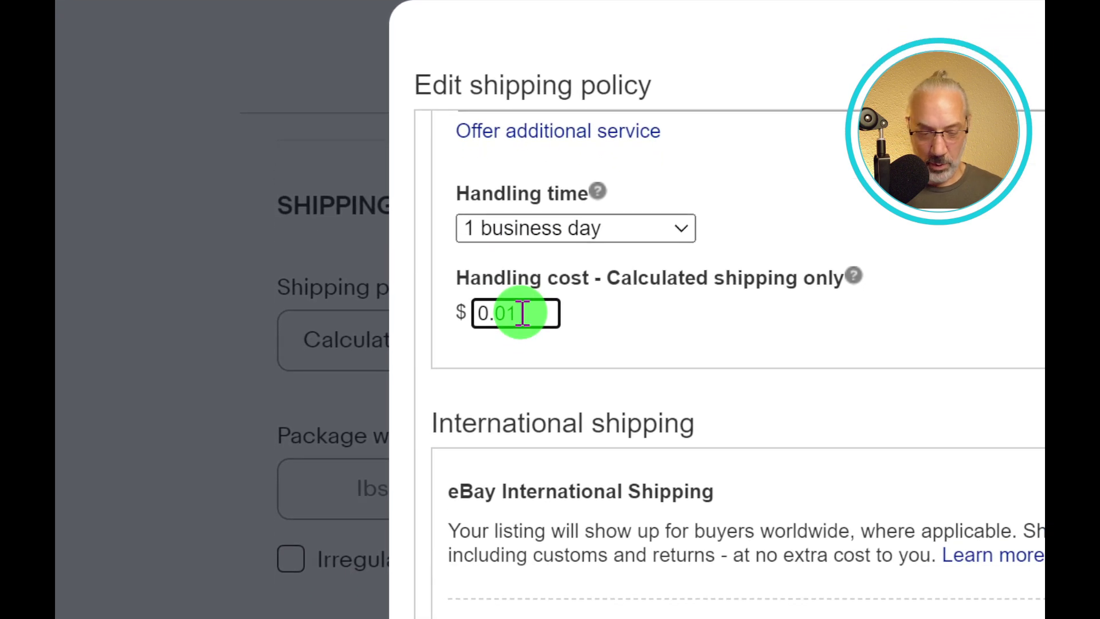
type("5")
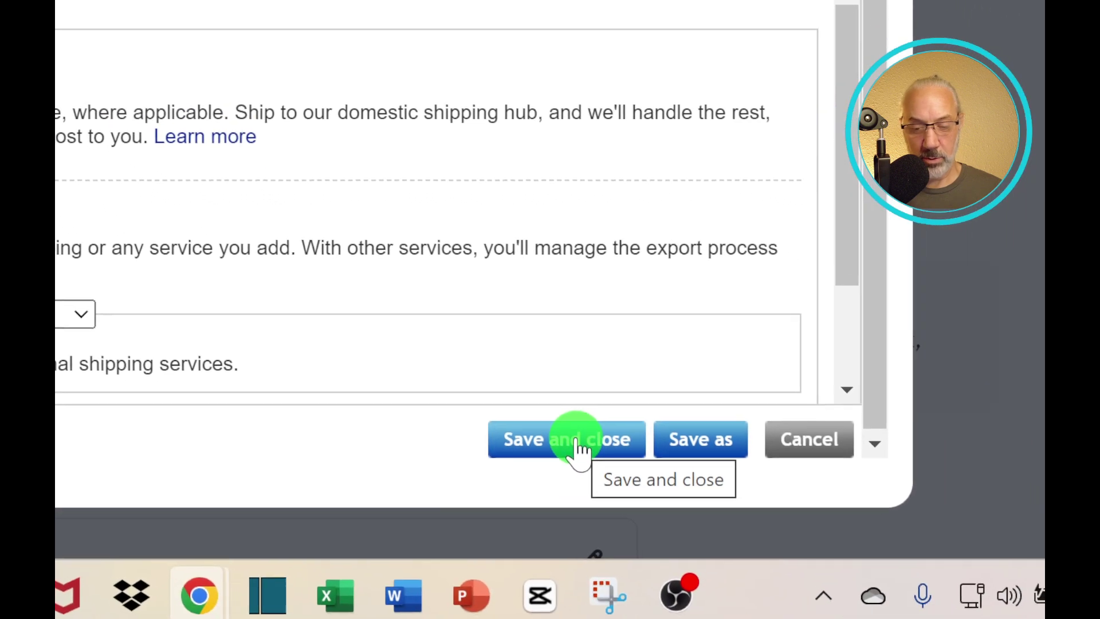
left_click(558, 439)
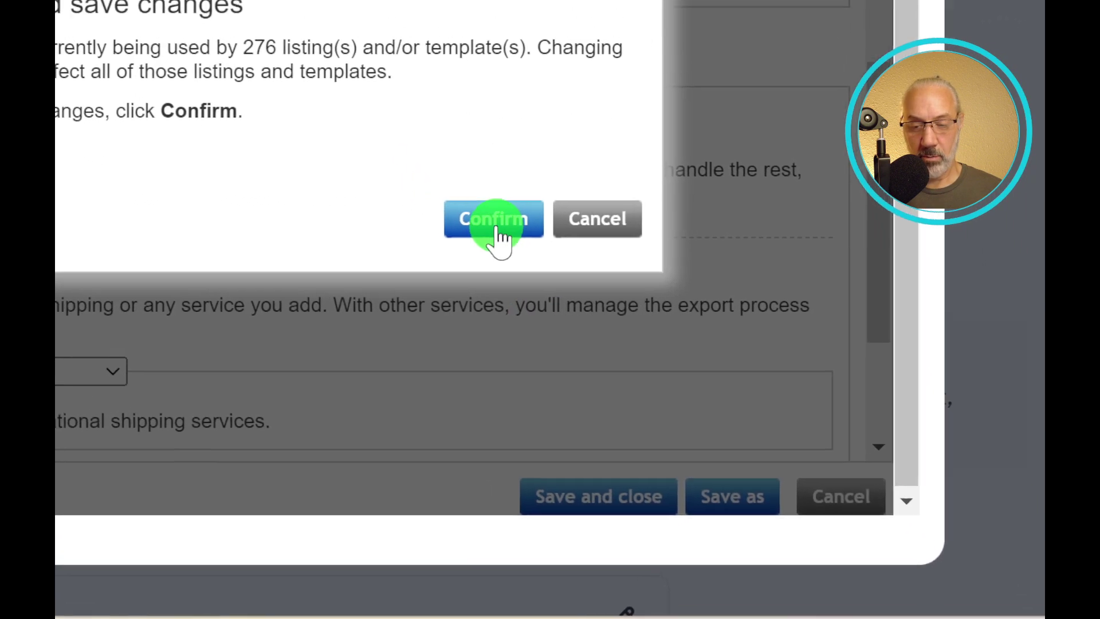
left_click(496, 230)
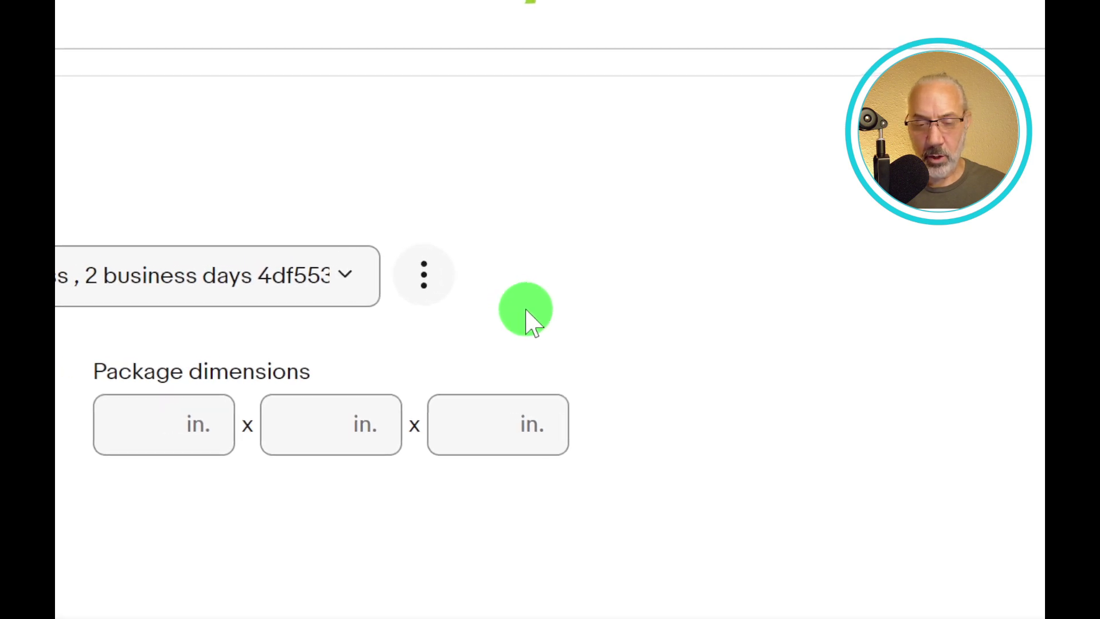
Step: Start a new shipping policy and review its U.S. cost types, services, handling time, international shipping, rate table and exclusion options
left_click(424, 276)
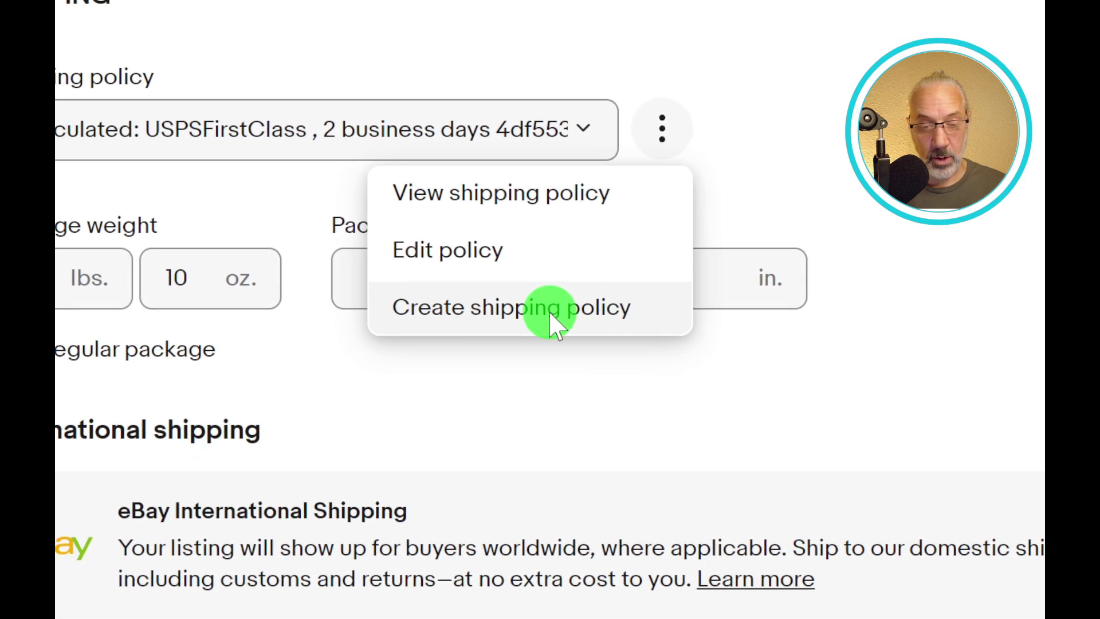
left_click(550, 310)
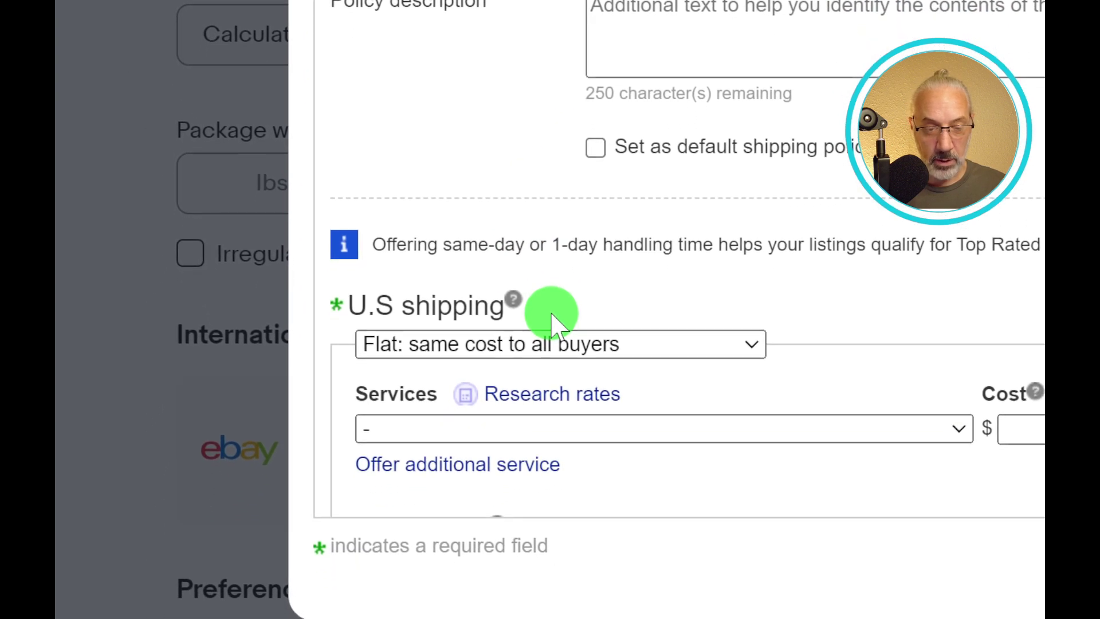
left_click(751, 343)
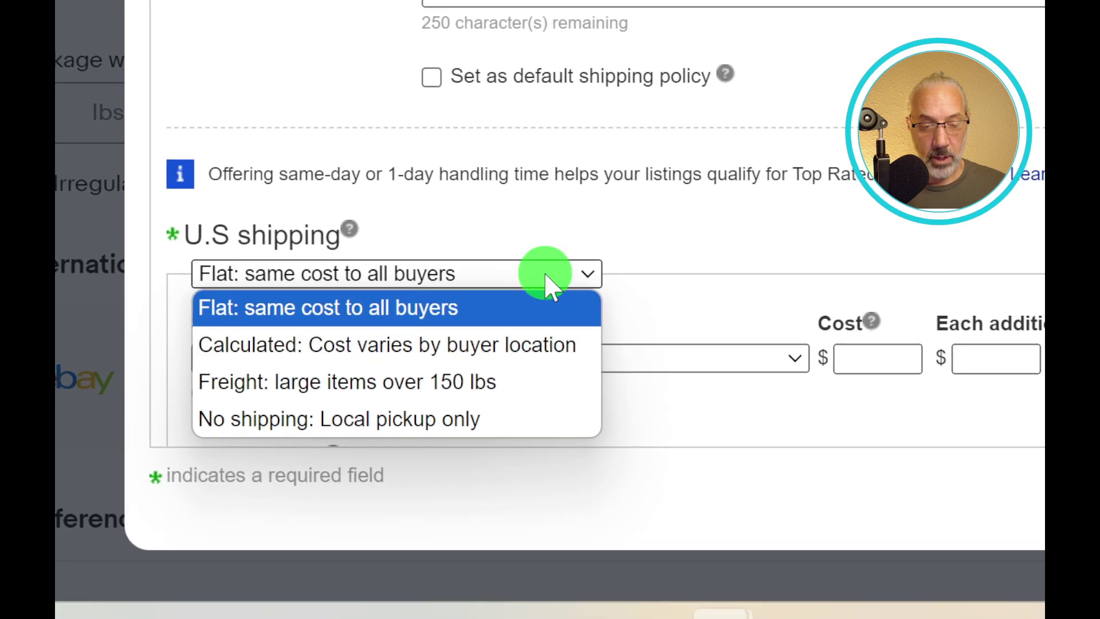
left_click(543, 271)
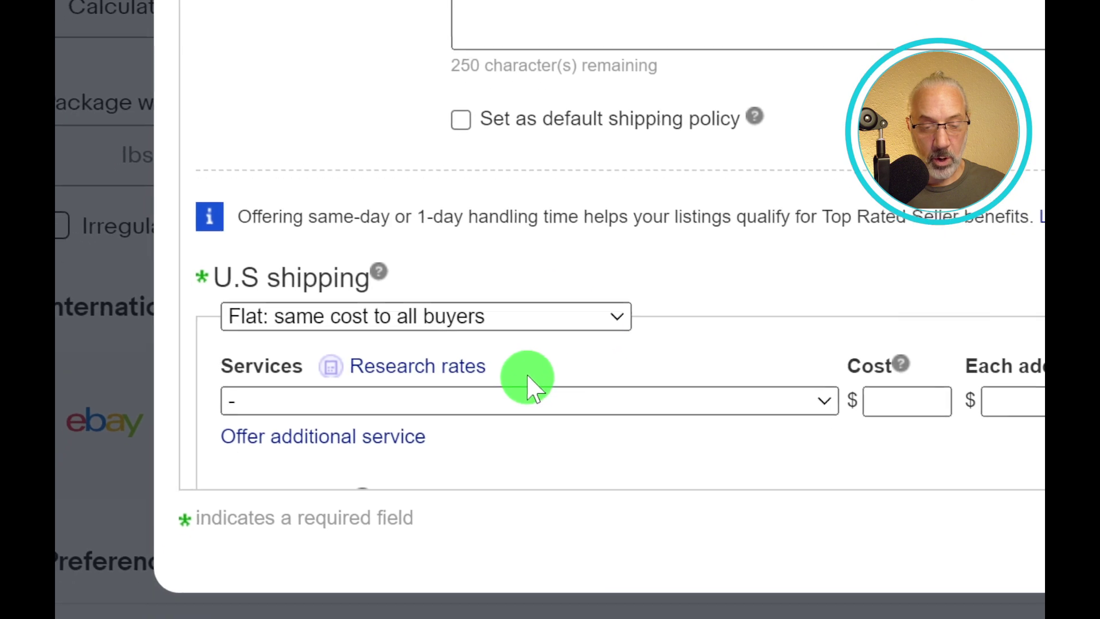
left_click(512, 428)
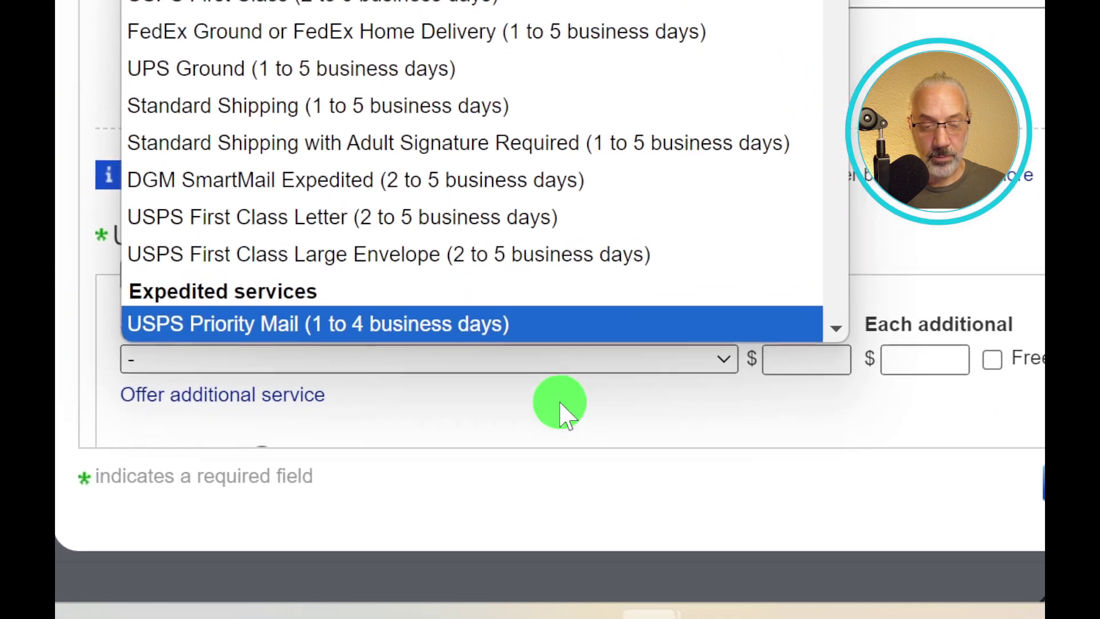
left_click(680, 379)
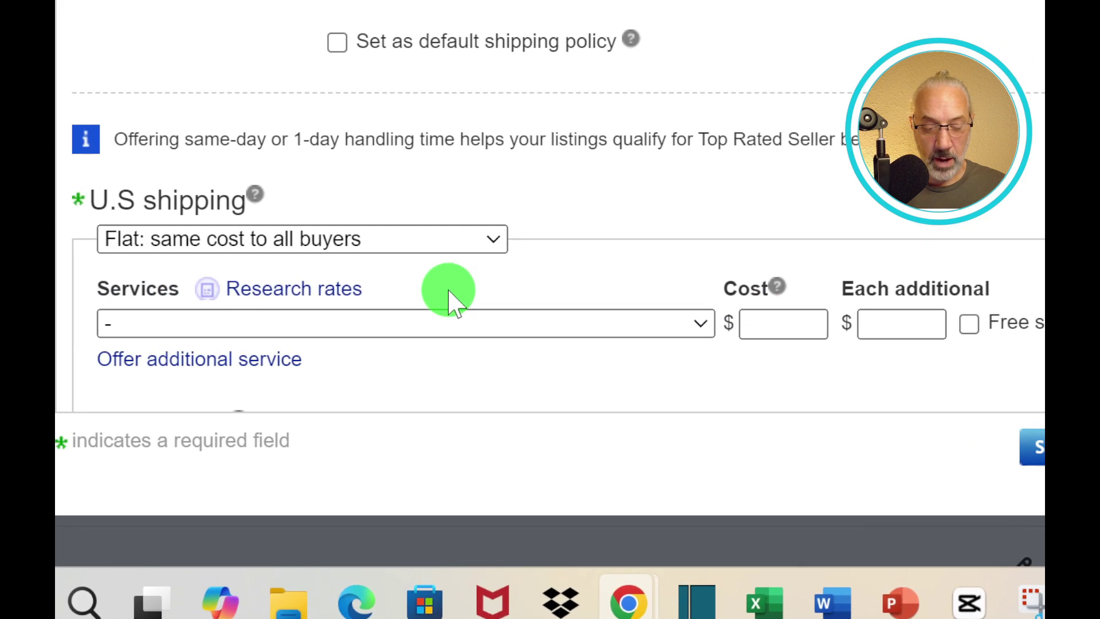
scroll(529, 316, "down", 3)
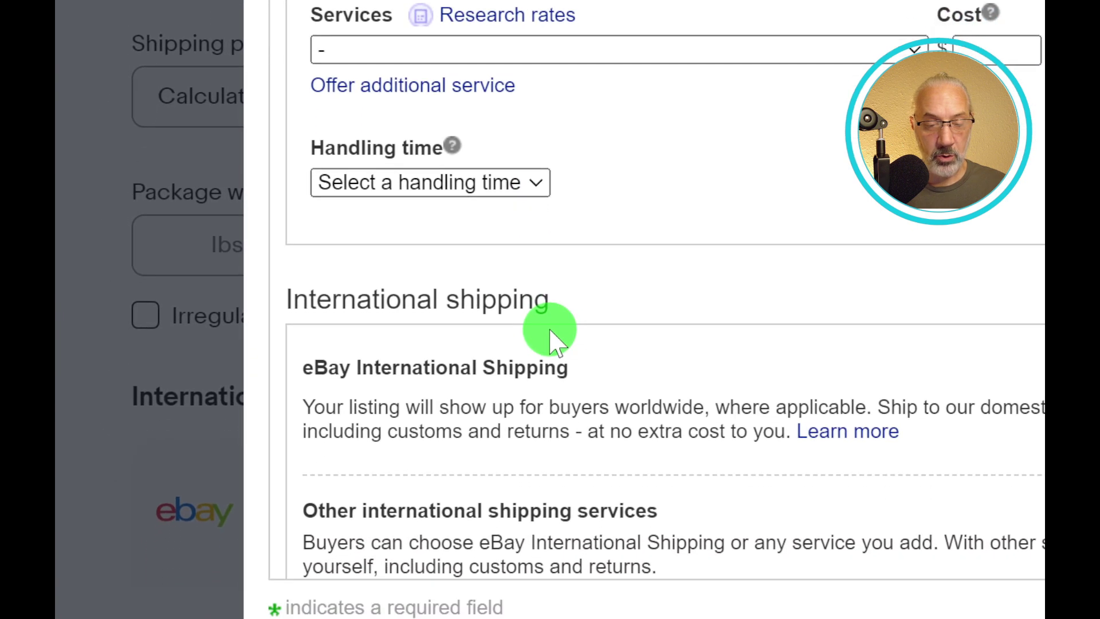
scroll(553, 320, "down", 3)
scroll(552, 329, "down", 3)
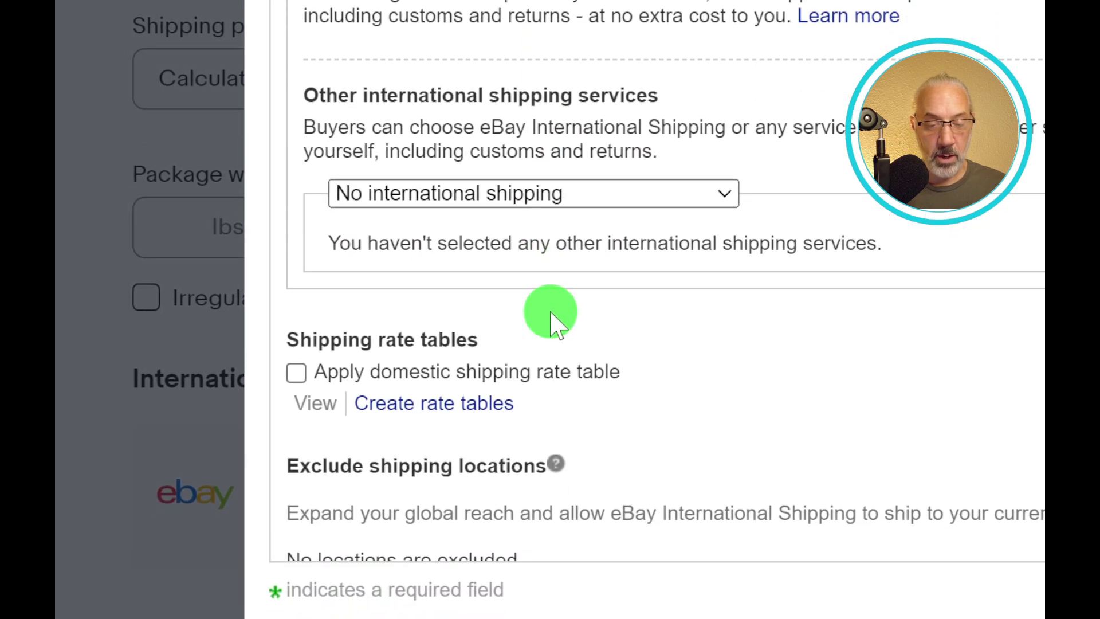
scroll(552, 321, "down", 1)
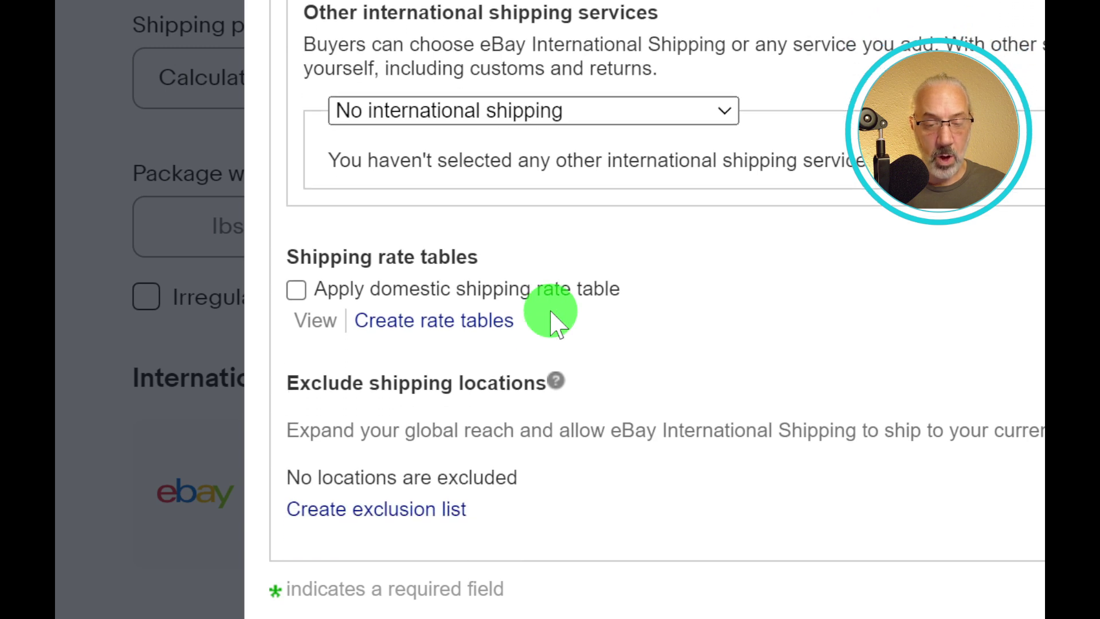
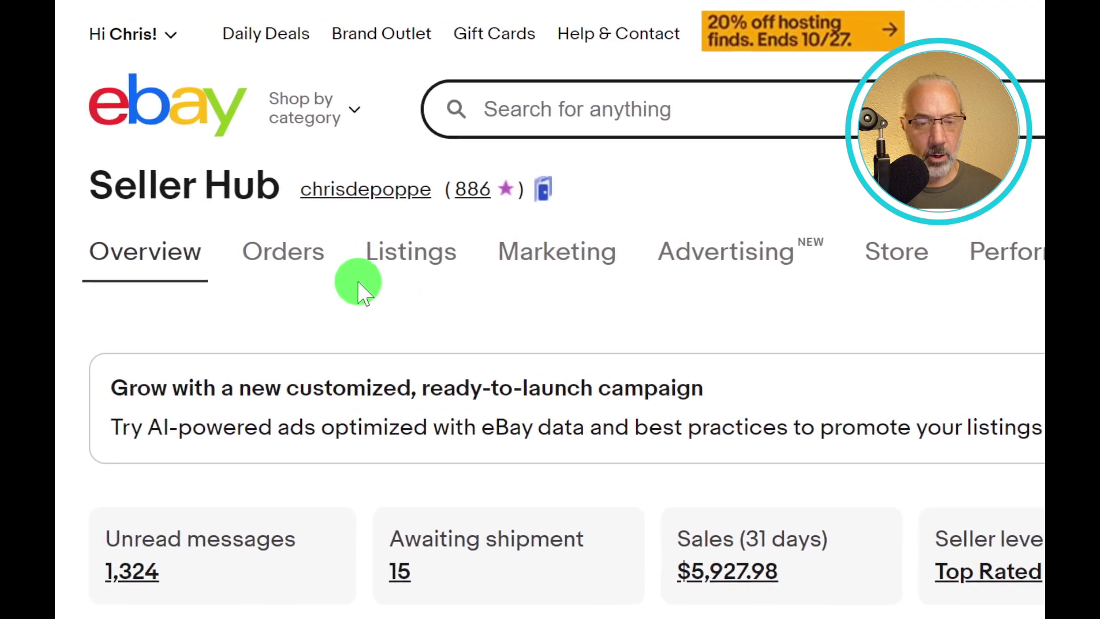
Step: Go to the account settings and open the Business Policies page in the Selling section
left_click(207, 76)
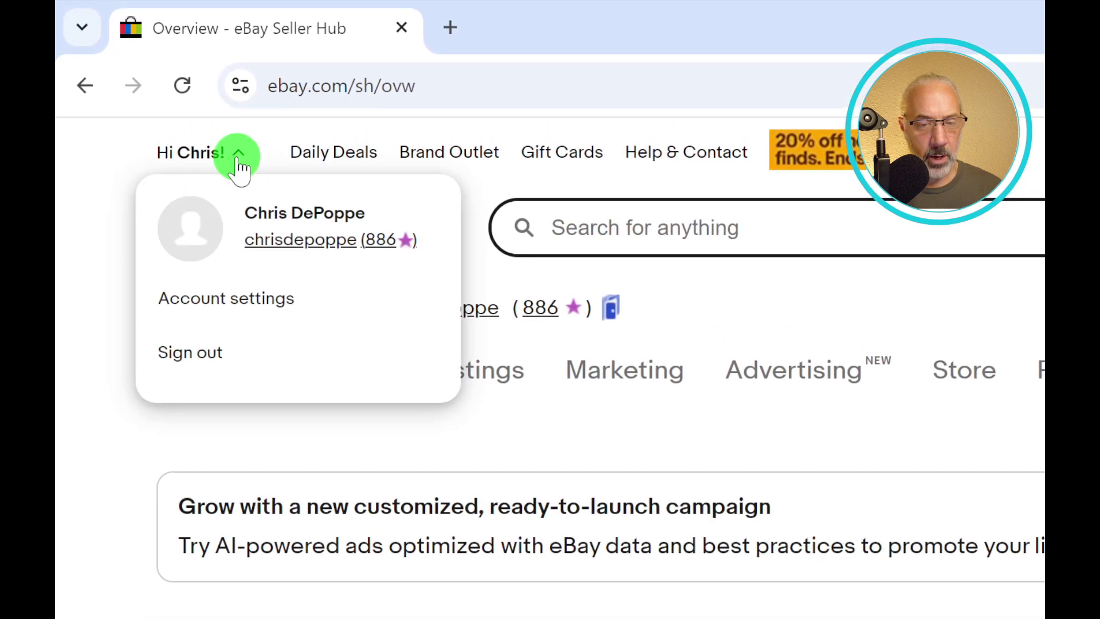
left_click(205, 297)
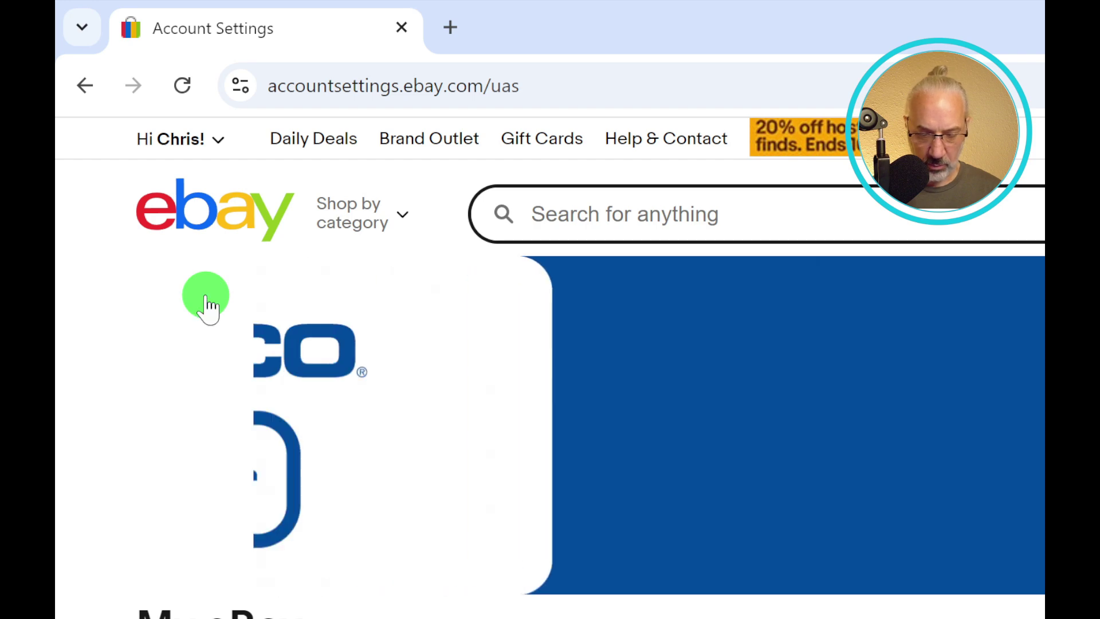
scroll(205, 297, "down", 4)
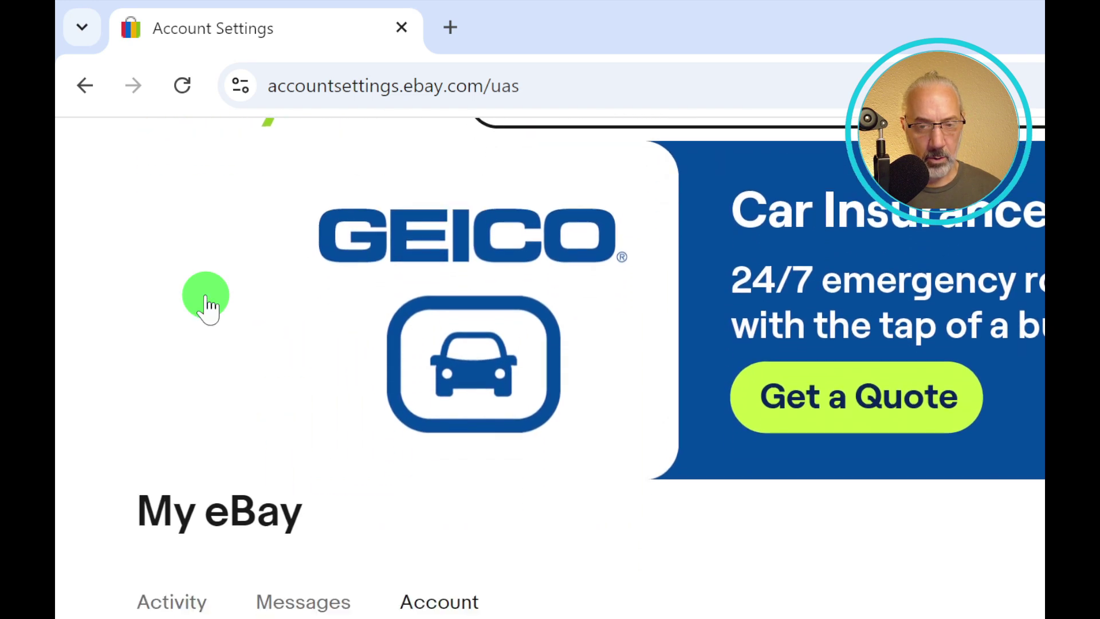
scroll(207, 303, "down", 10)
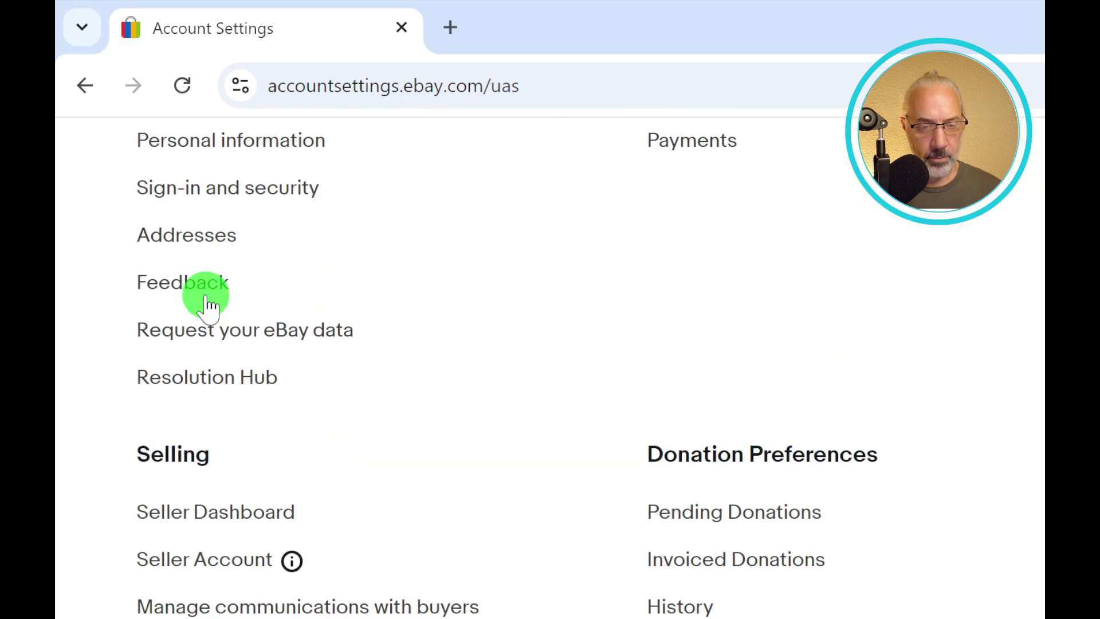
scroll(208, 304, "down", 2)
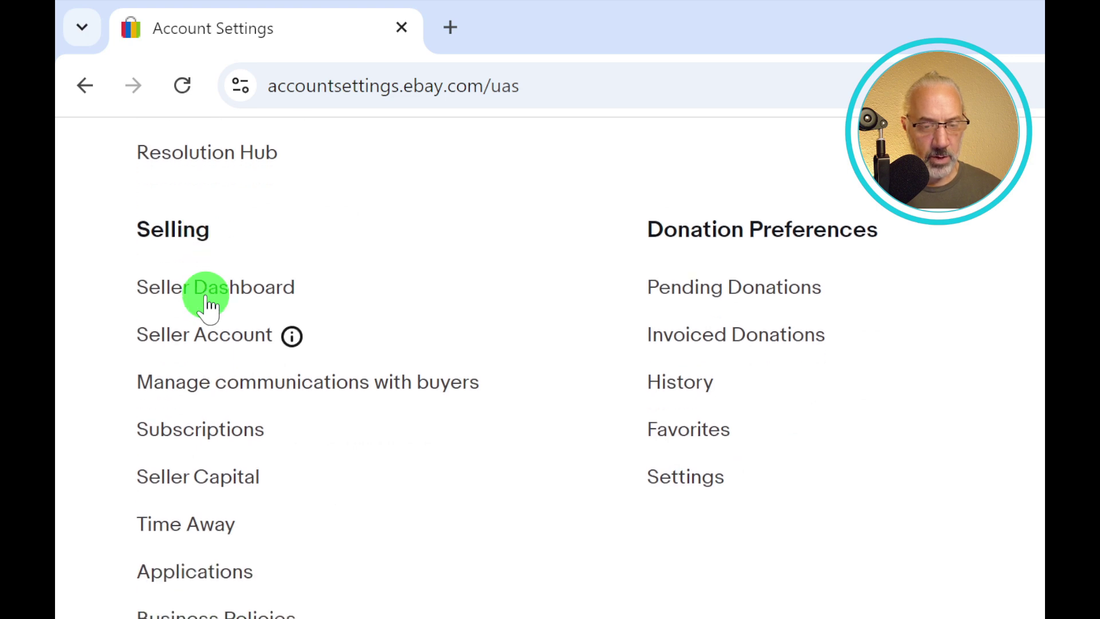
scroll(207, 303, "down", 3)
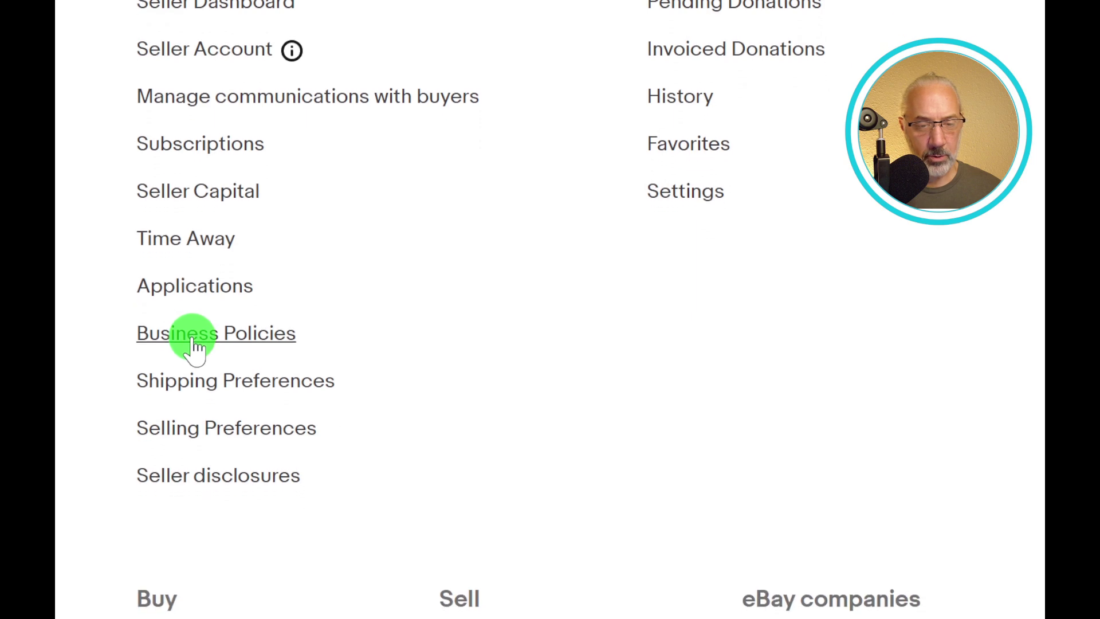
left_click(193, 319)
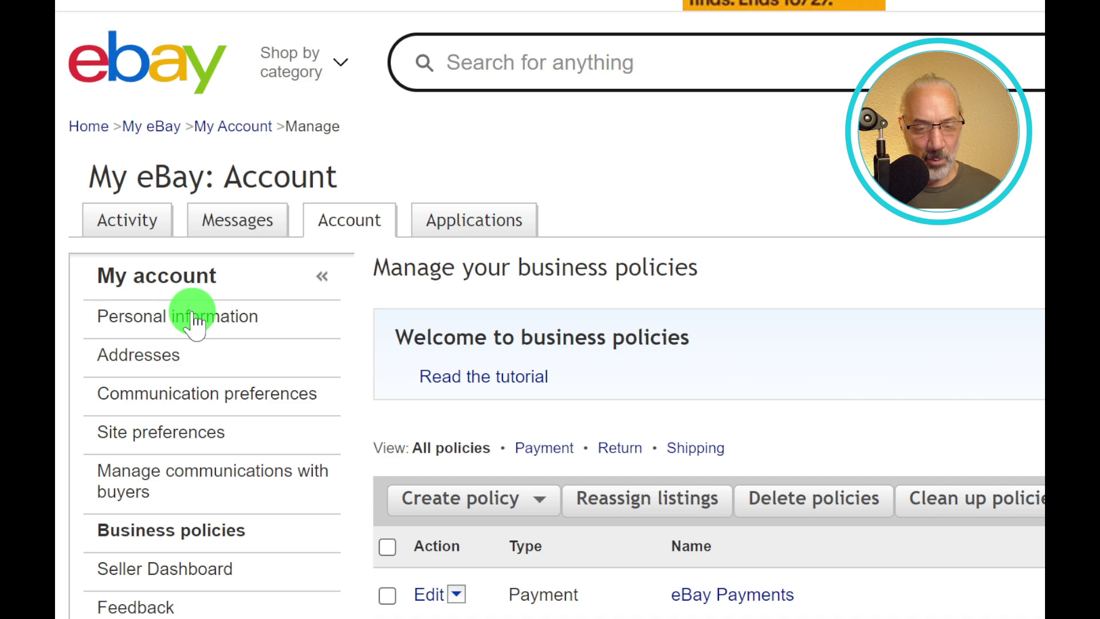
Step: Show only the shipping policies and open the Flat Rate Ground Advantage 0-8 oz policy for editing
scroll(319, 344, "down", 2)
scroll(418, 369, "down", 2)
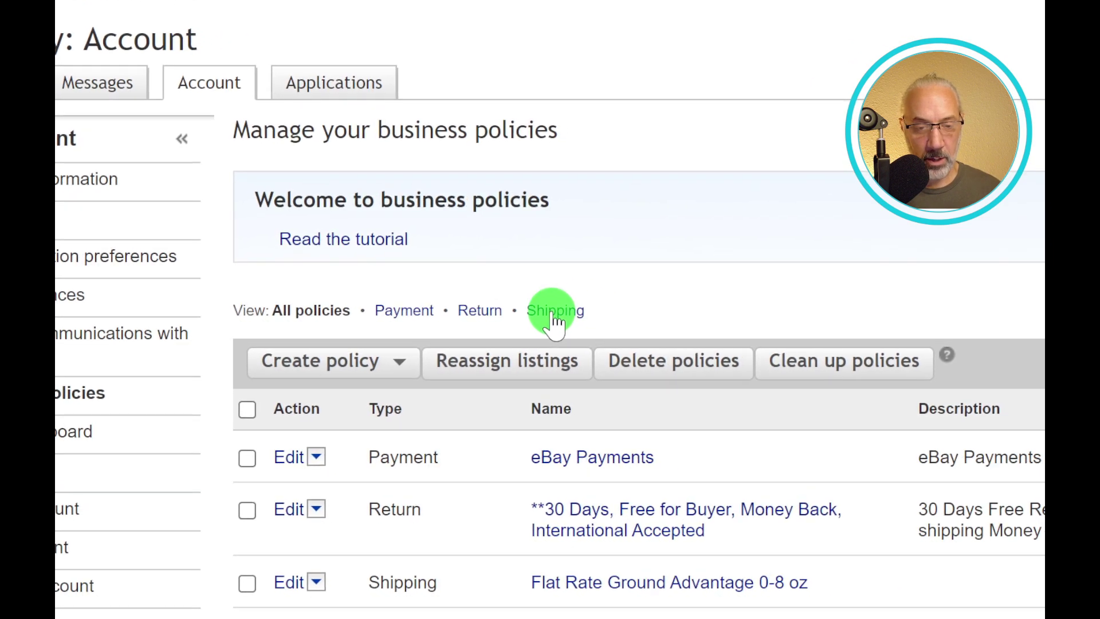
left_click(551, 314)
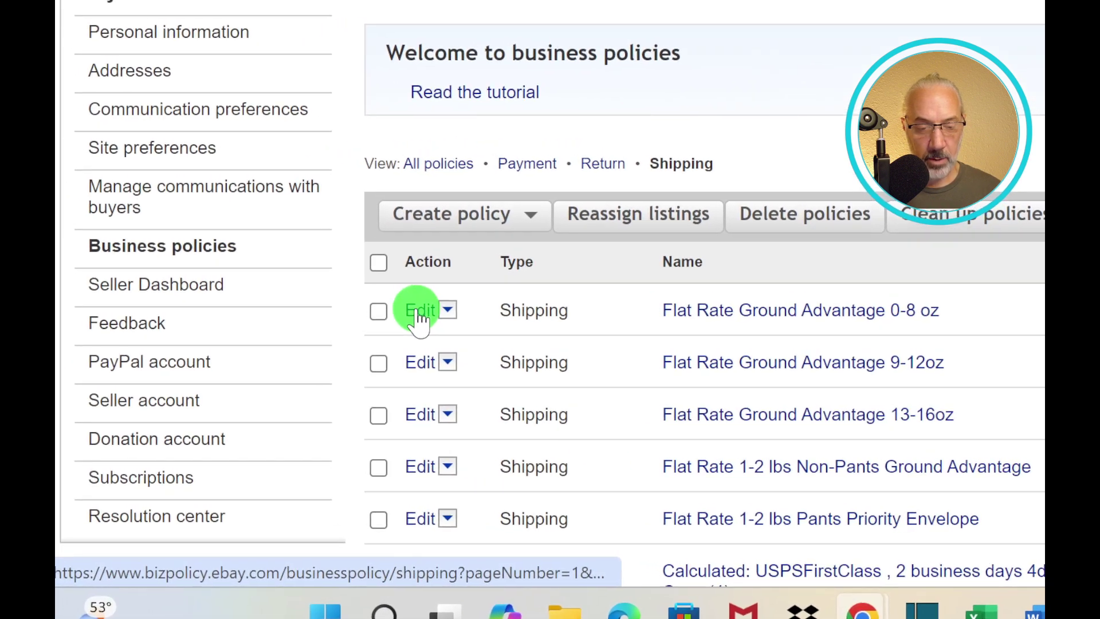
left_click(406, 308)
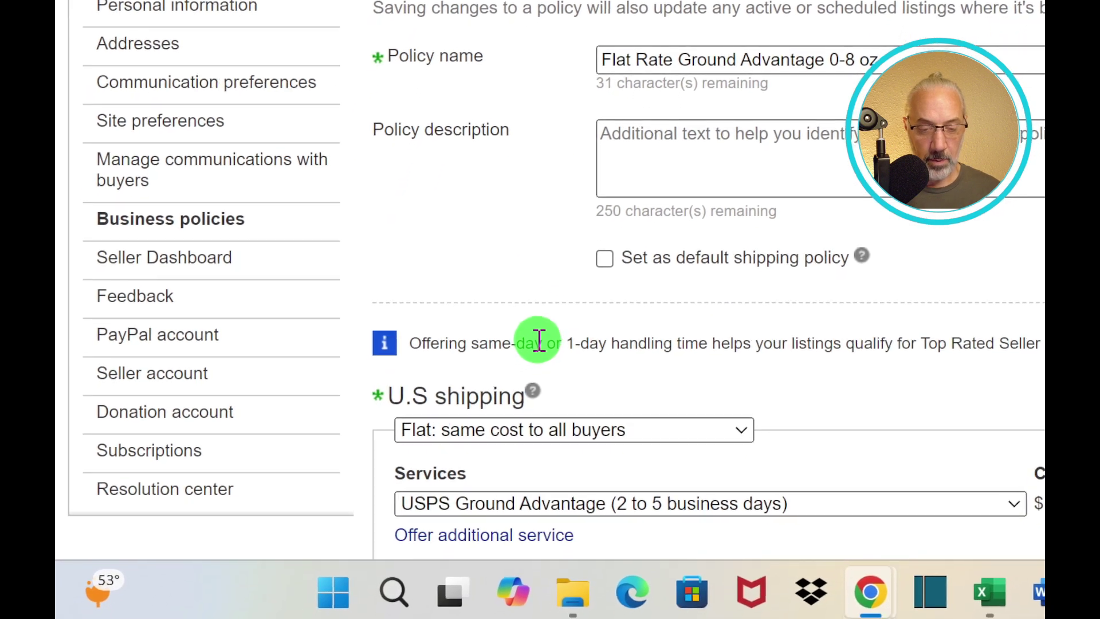
Step: Review the policy's U.S. shipping cost types, keeping Flat: same cost to all buyers
scroll(539, 338, "down", 4)
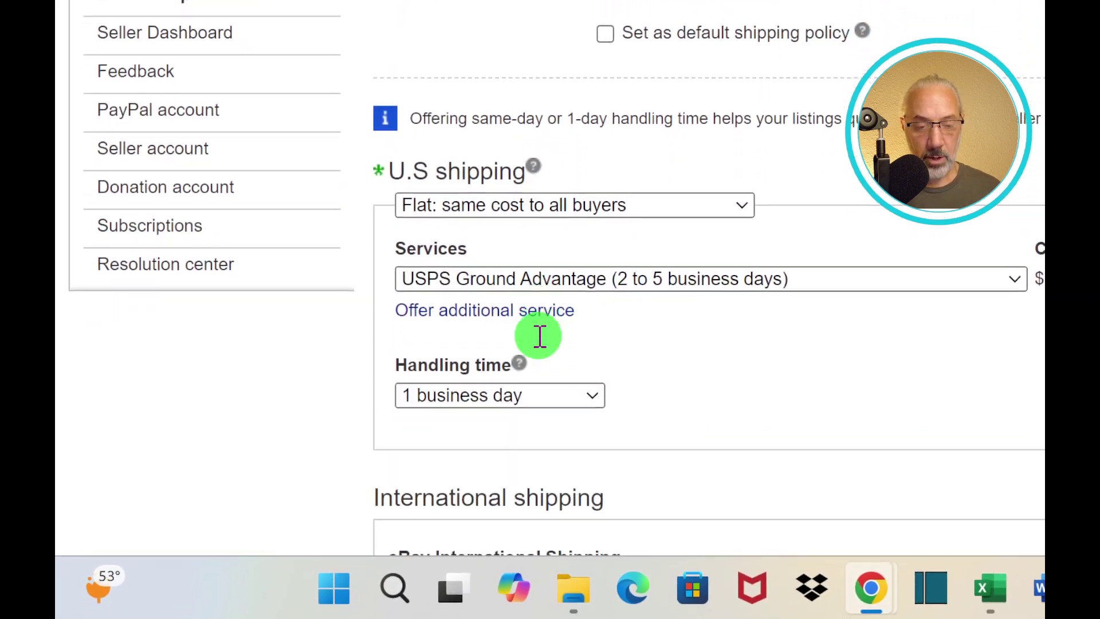
scroll(537, 335, "down", 1)
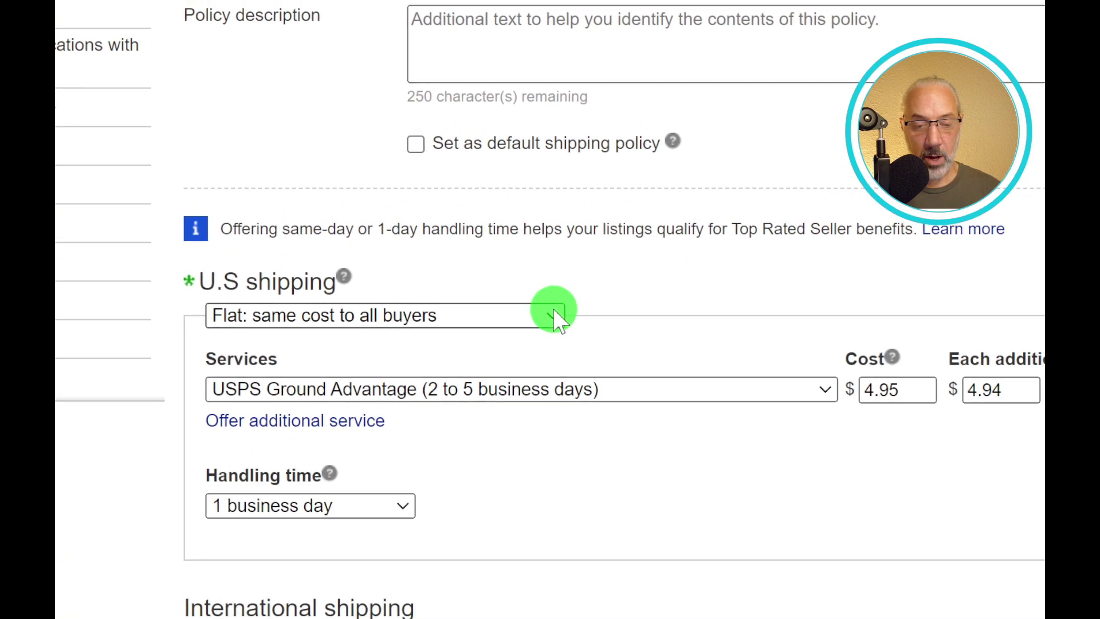
left_click(552, 310)
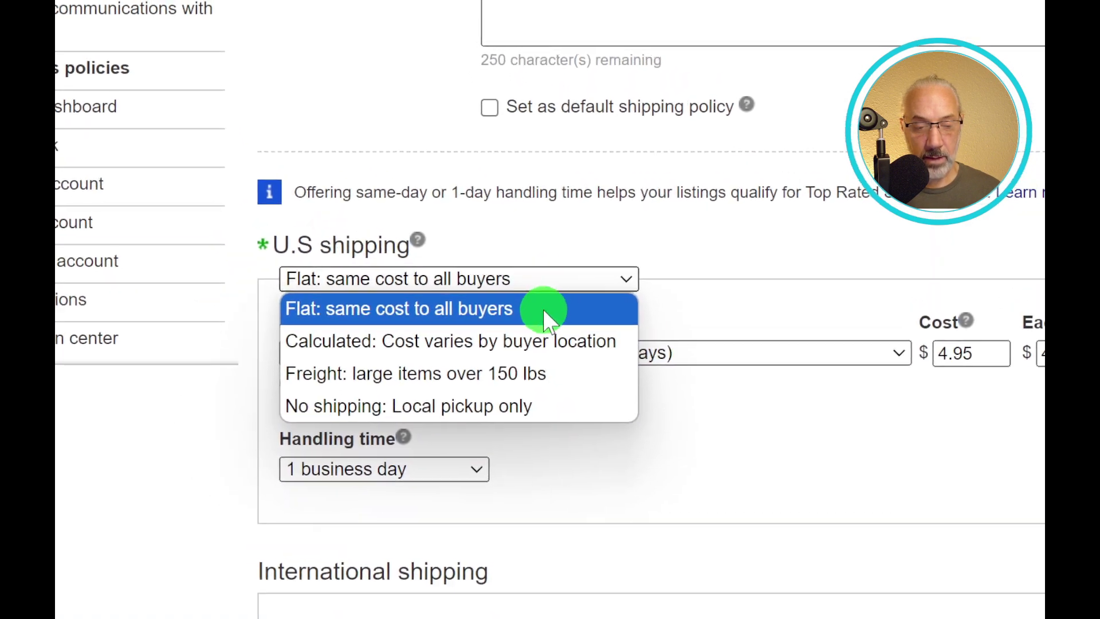
left_click(542, 309)
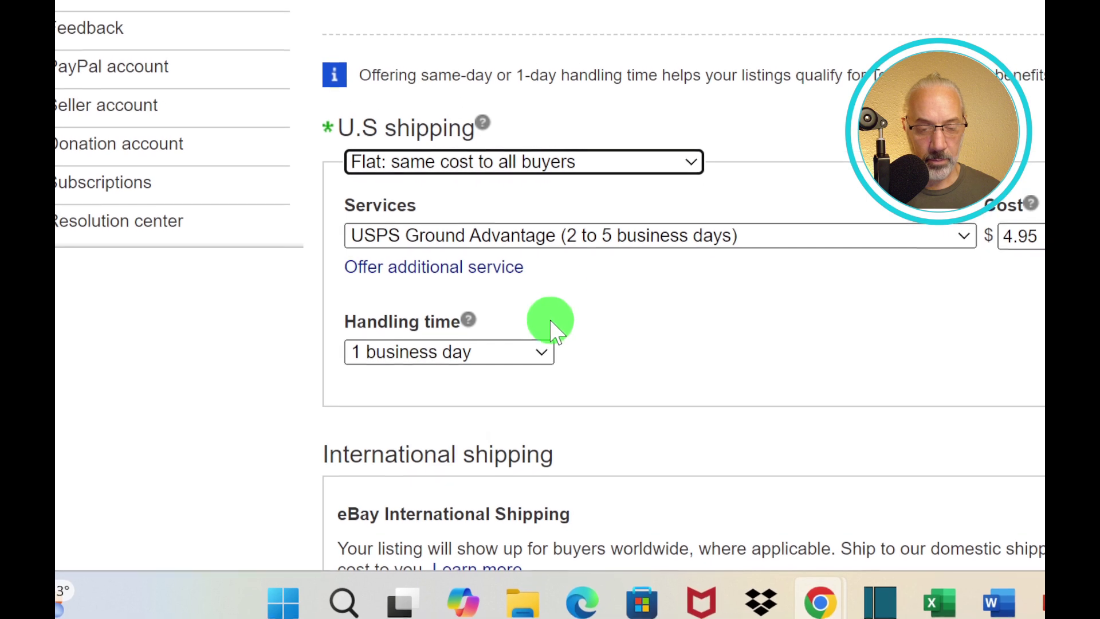
Step: Examine the policy's international shipping, rate table and excluded location settings, and cancel the edit without saving
scroll(553, 320, "down", 4)
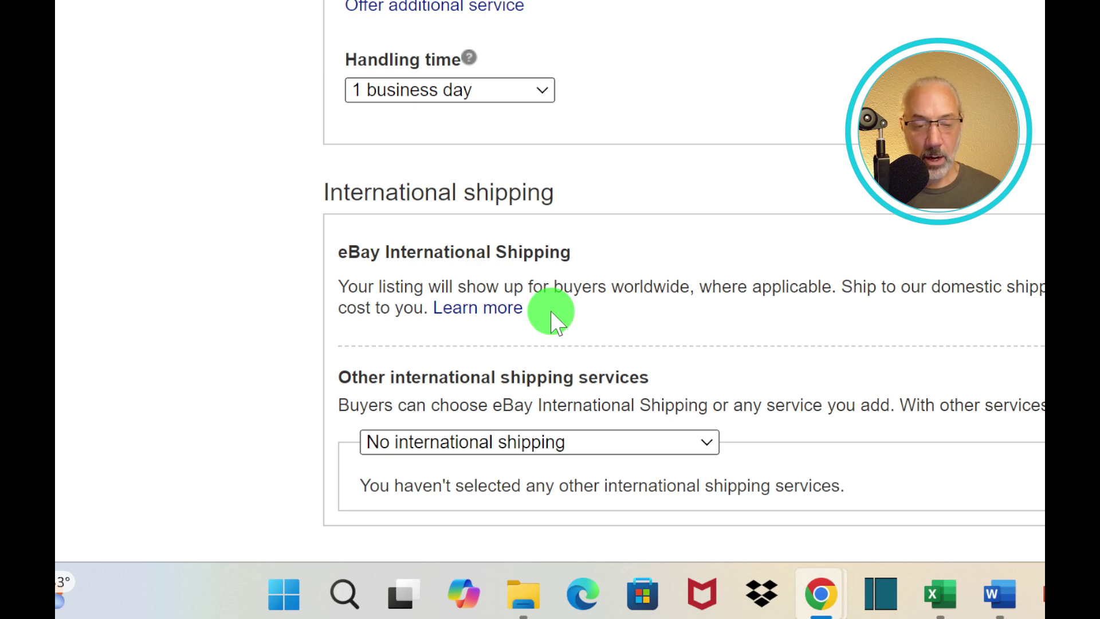
scroll(553, 321, "down", 2)
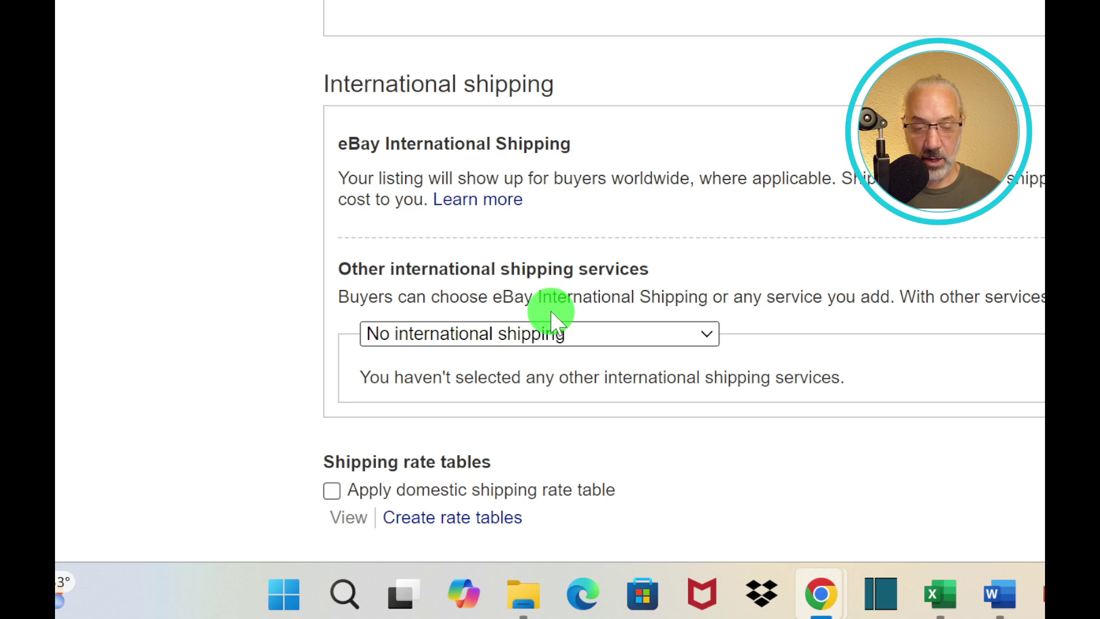
scroll(553, 321, "down", 3)
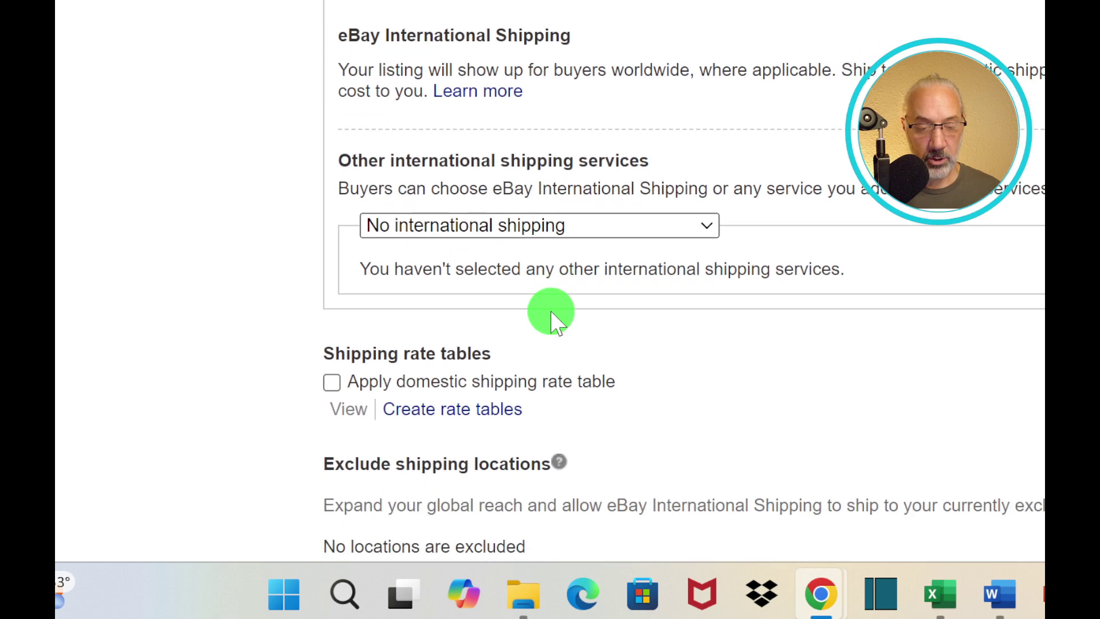
scroll(553, 321, "down", 3)
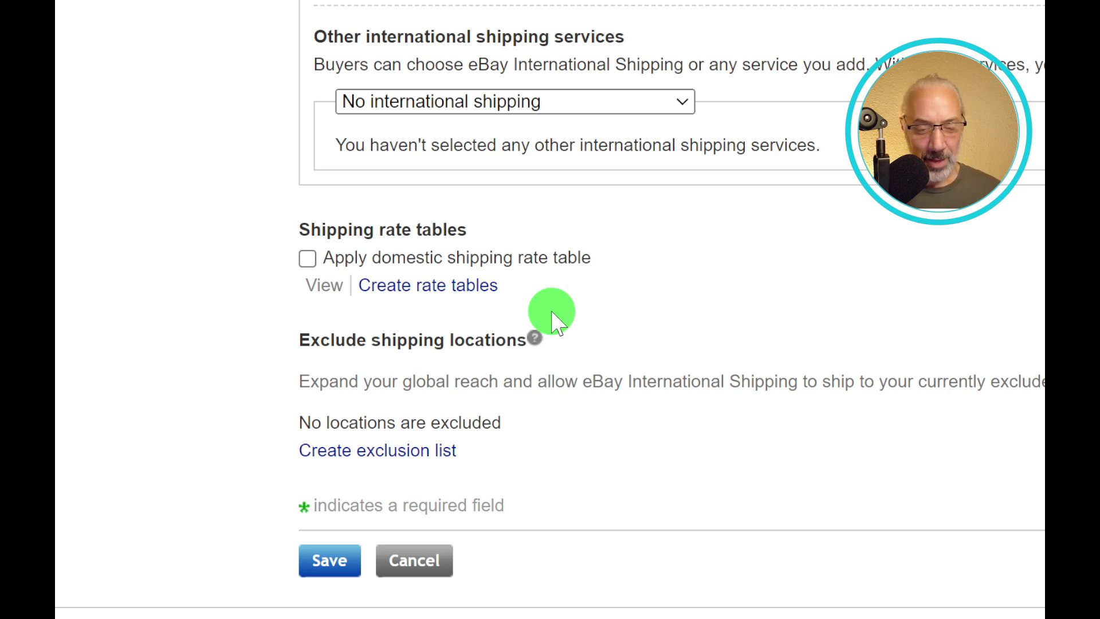
scroll(551, 321, "down", 2)
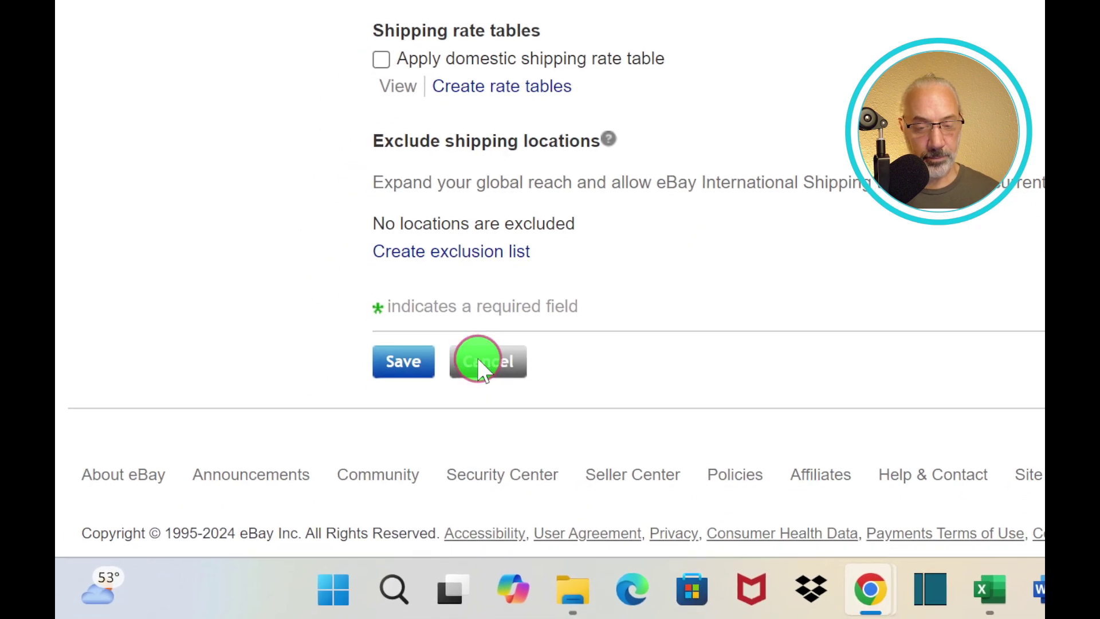
left_click(480, 365)
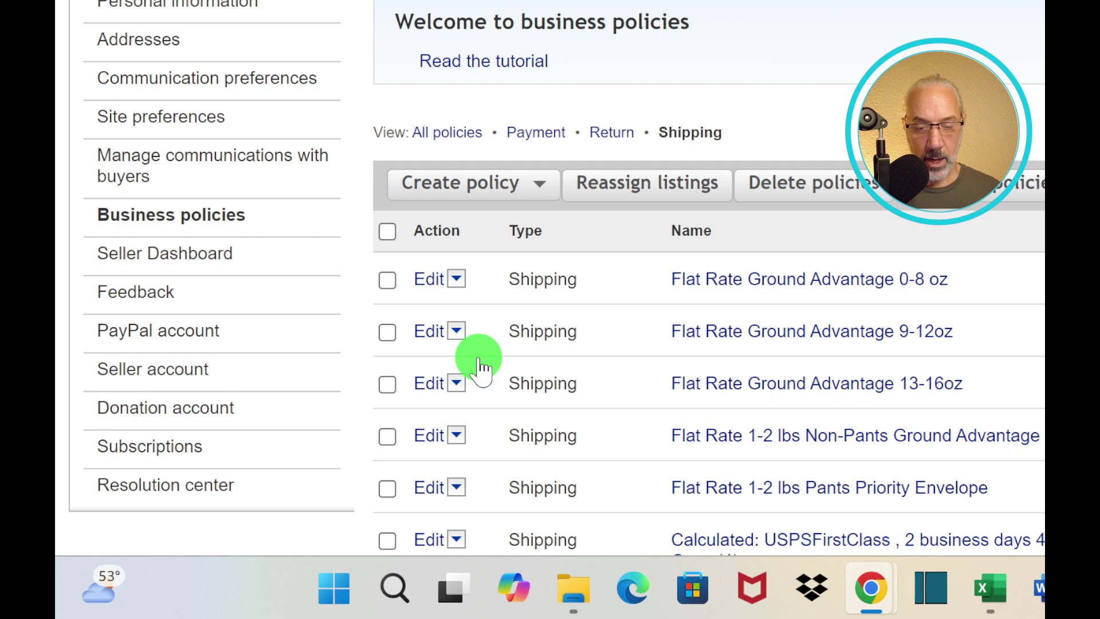
Step: Open the Flat Rate Ground Advantage 13-16oz policy for editing and change its name to Flat Rate Ground Advantage 13-15oz
left_click(426, 389)
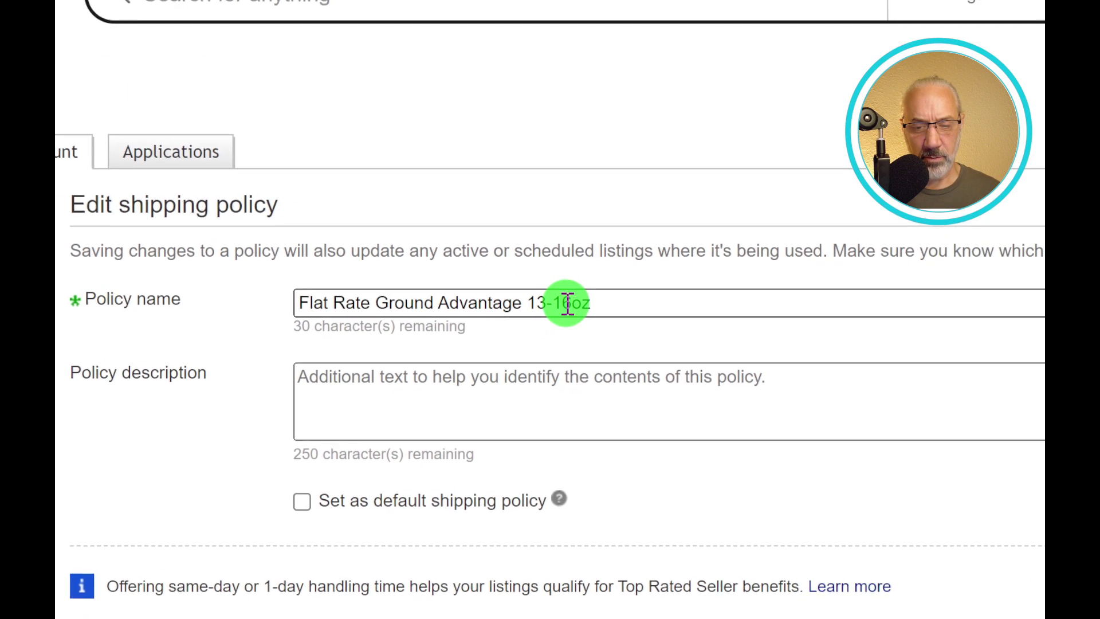
left_click(567, 302)
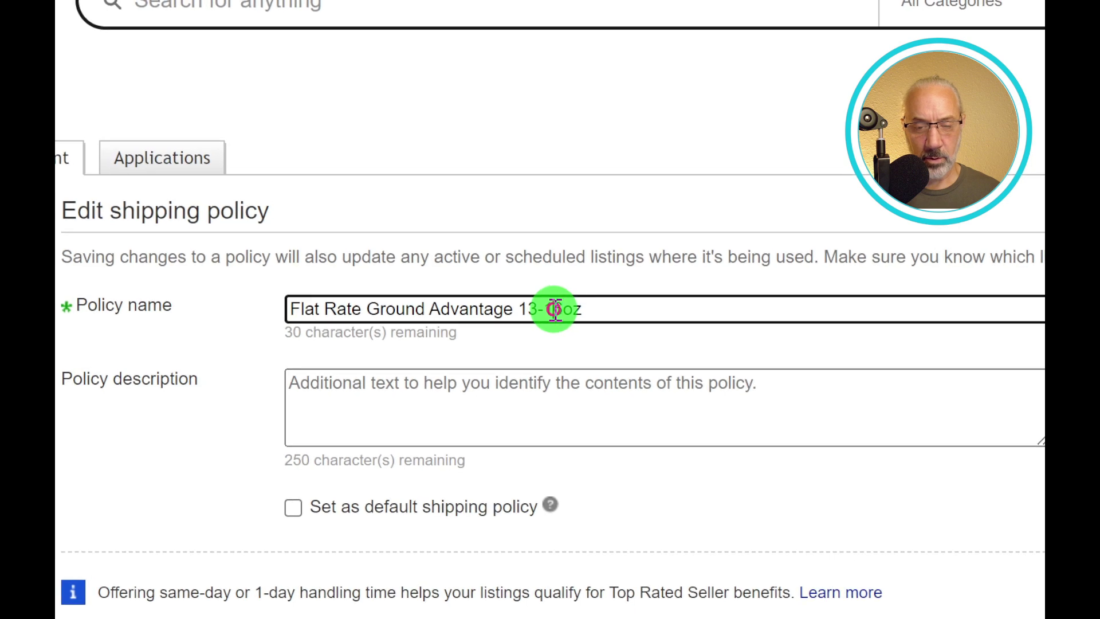
key("BackSpace")
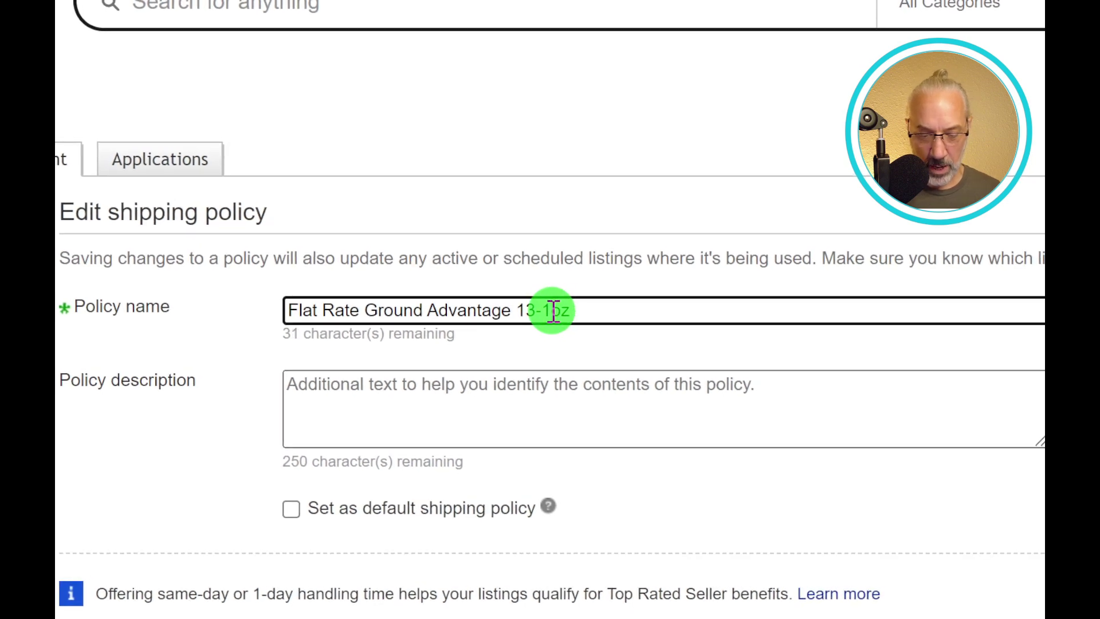
type("5")
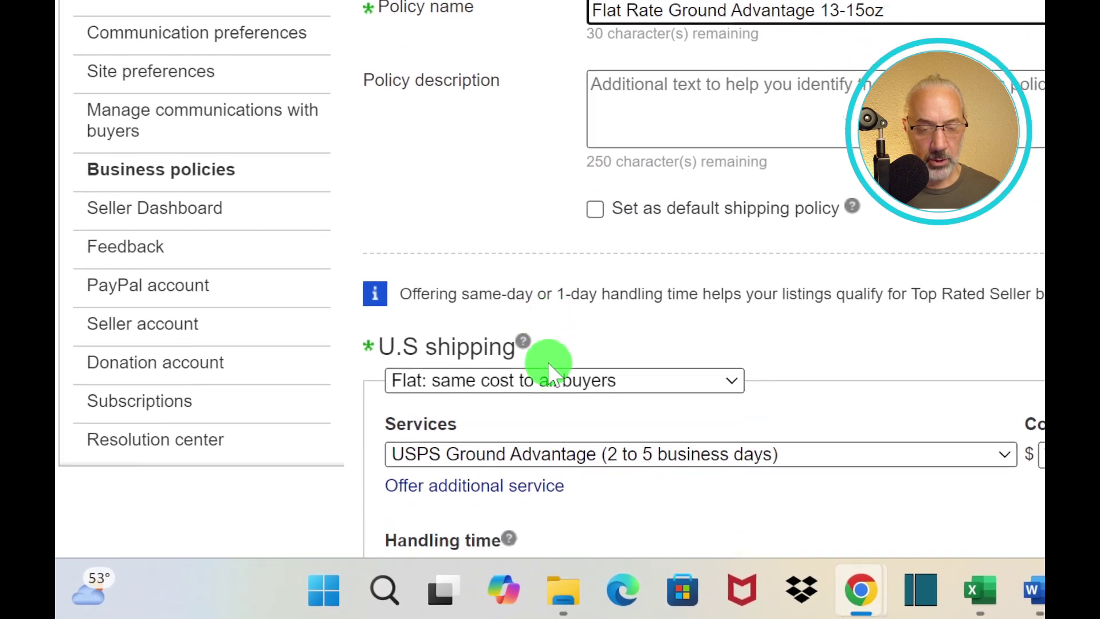
scroll(549, 371, "down", 4)
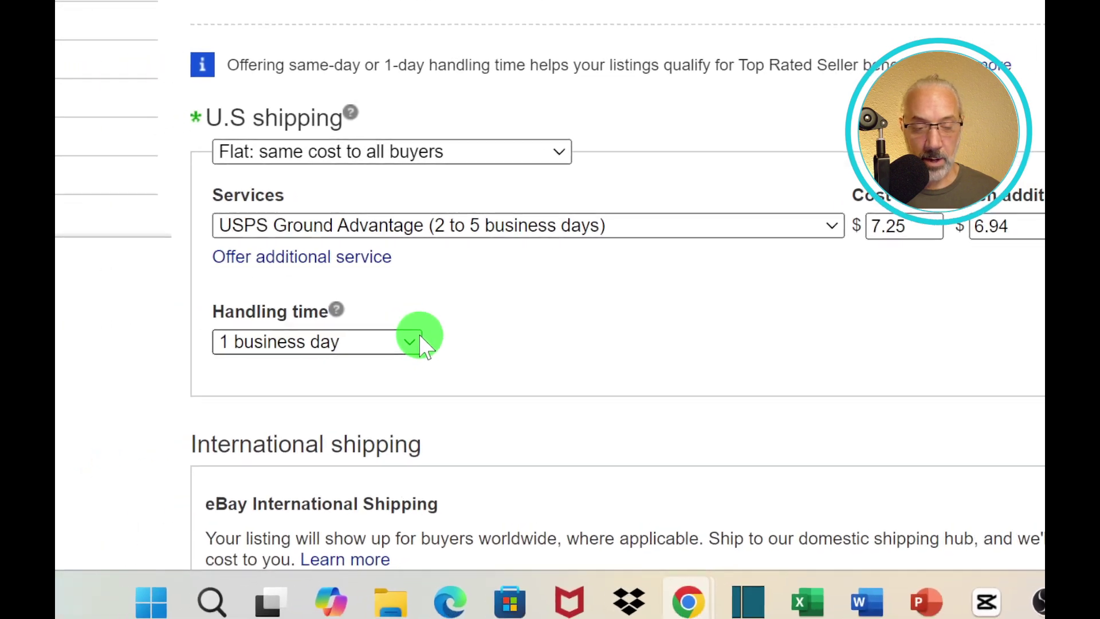
Step: Save the renamed Flat Rate Ground Advantage 13-15oz policy and confirm the change for all listings that use it
scroll(541, 321, "down", 4)
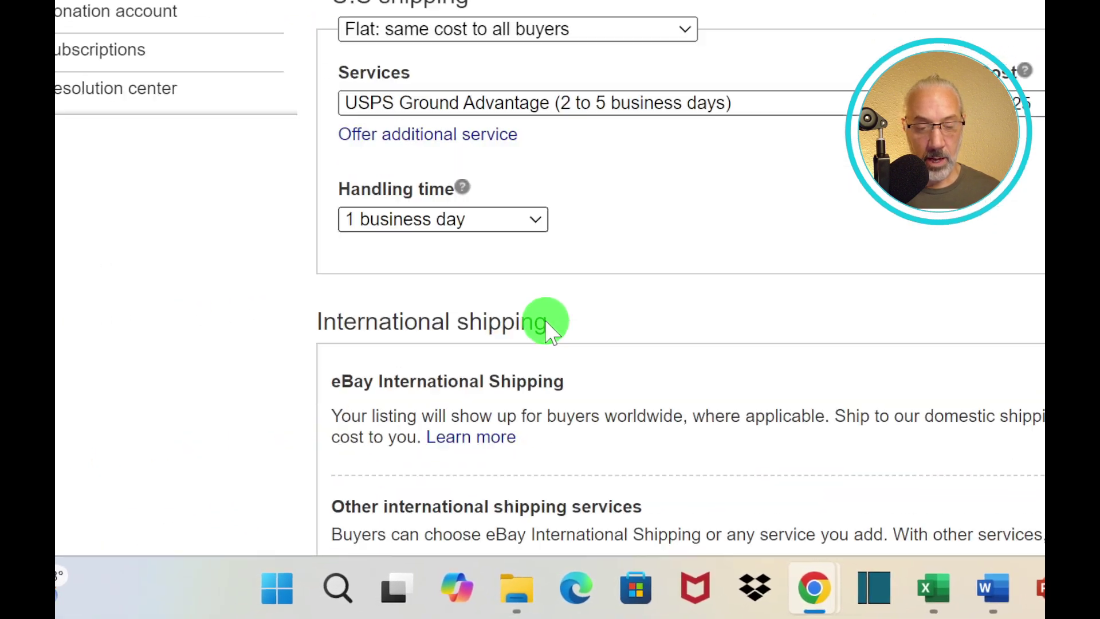
scroll(548, 326, "down", 4)
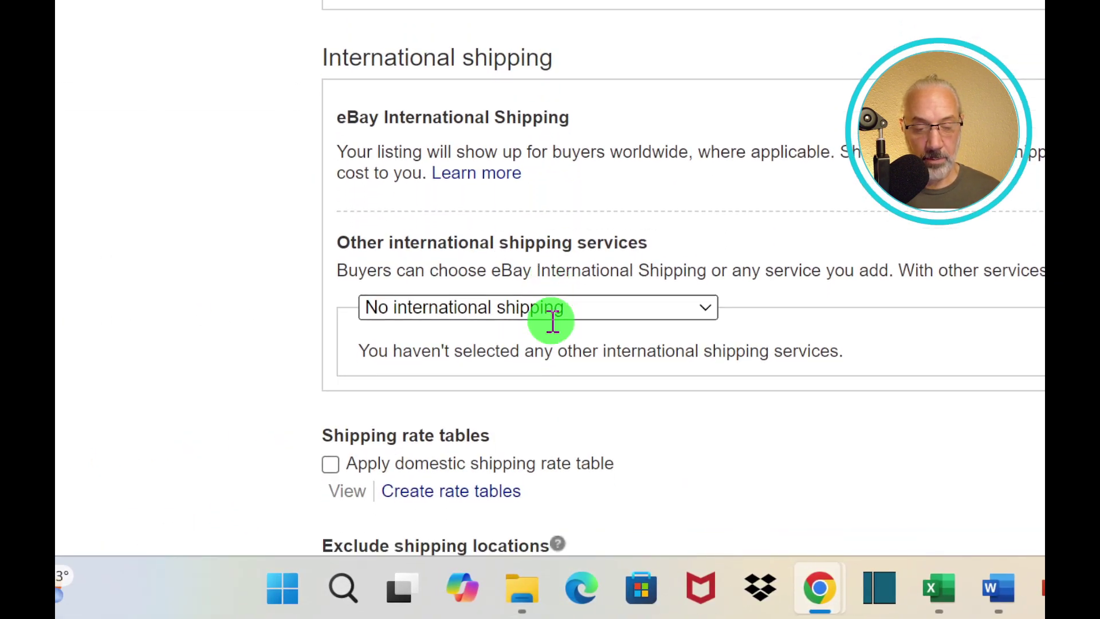
scroll(552, 330, "down", 2)
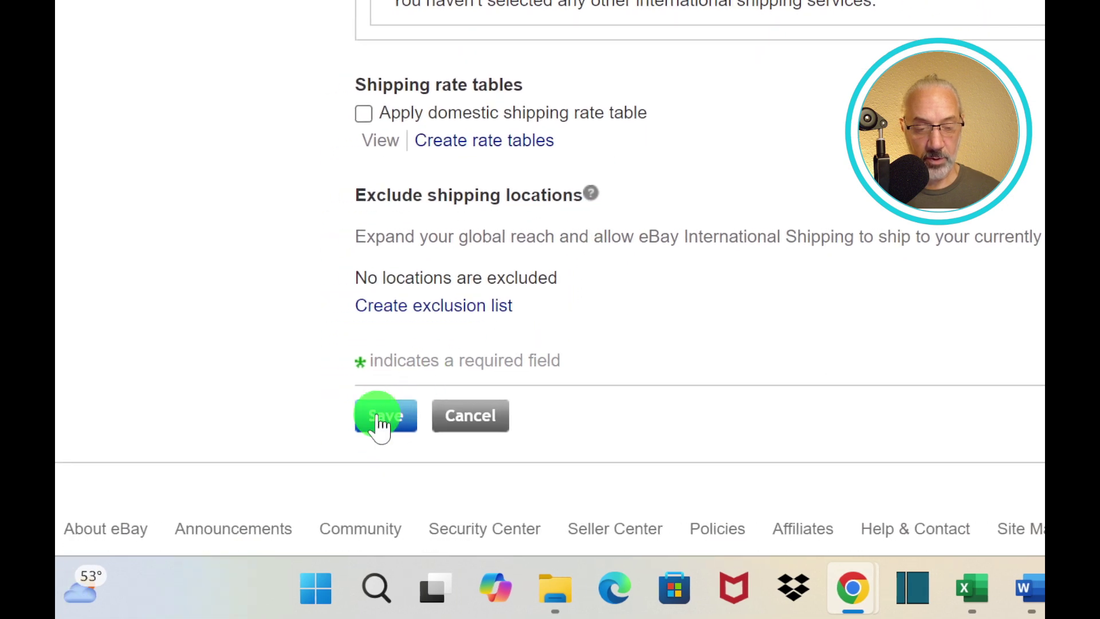
left_click(379, 417)
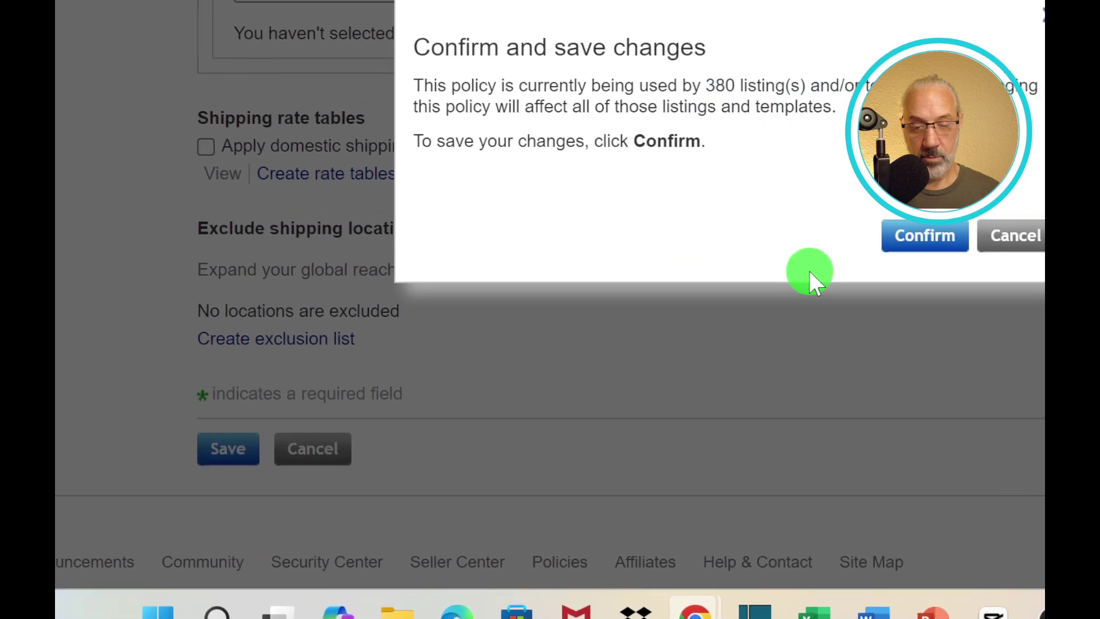
left_click(737, 277)
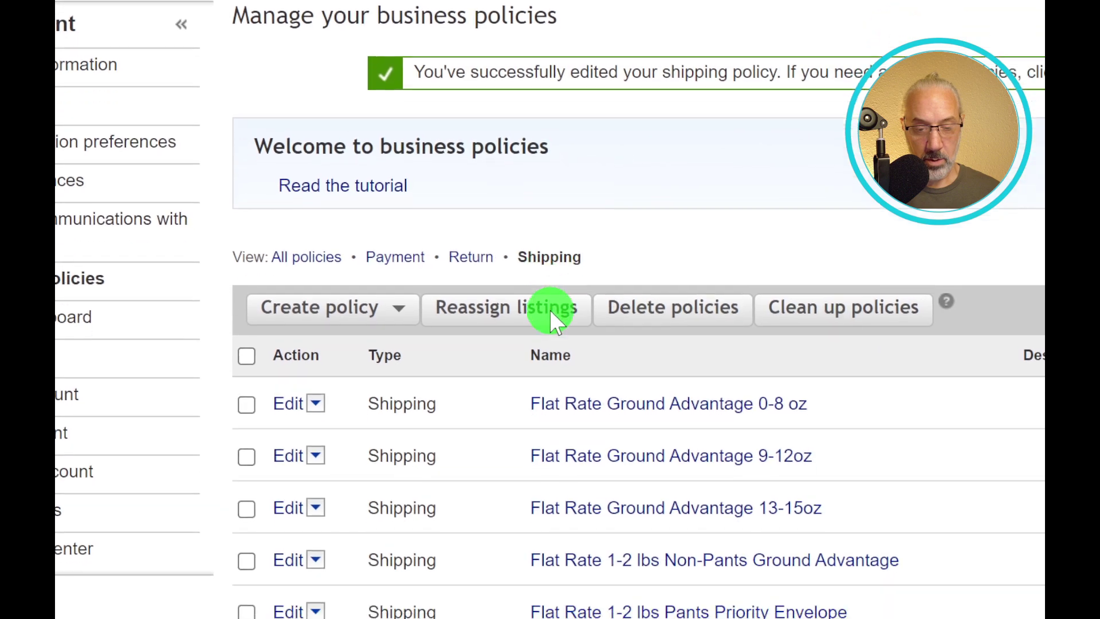
Step: Open the Flat Rate 2-5 lbs Ground Advantage policy and review its U.S. shipping cost types, keeping Flat: same cost to all buyers
scroll(550, 321, "down", 5)
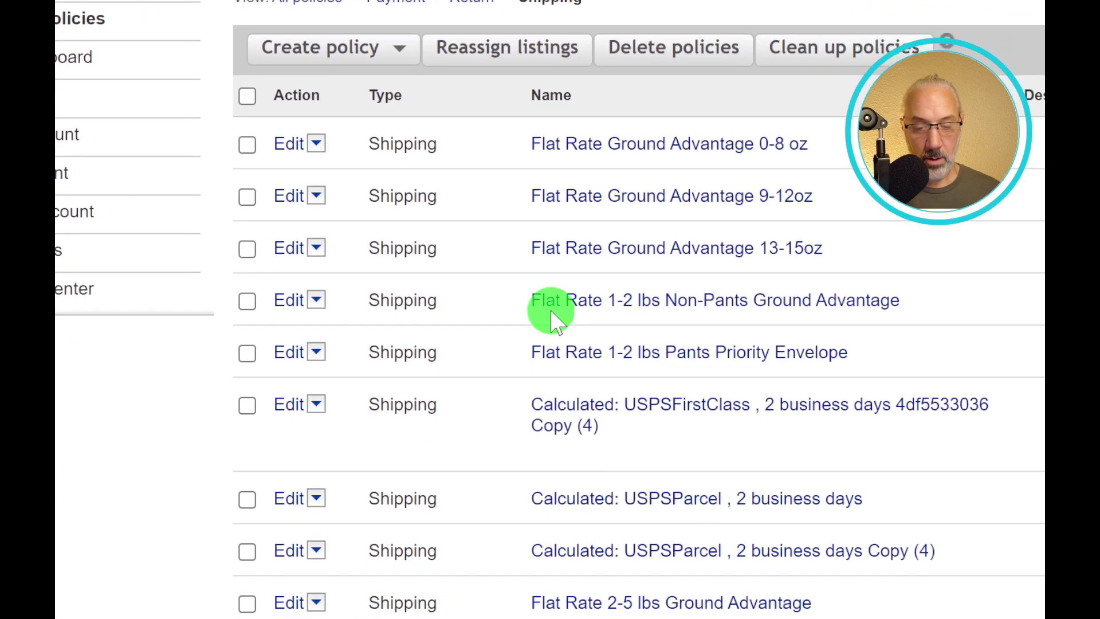
scroll(552, 318, "down", 3)
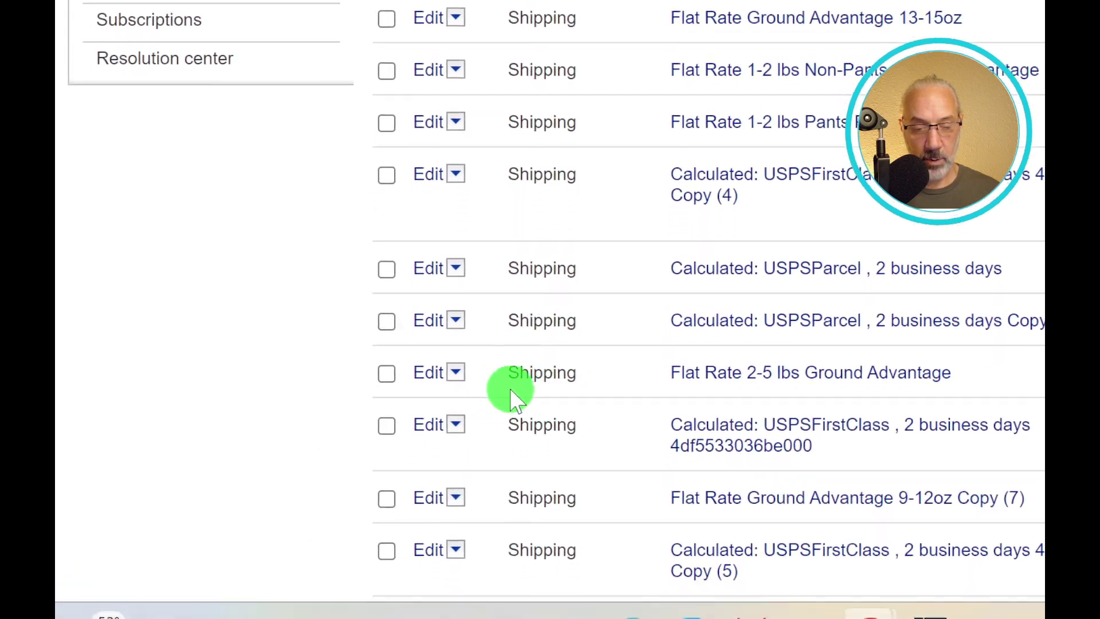
left_click(428, 326)
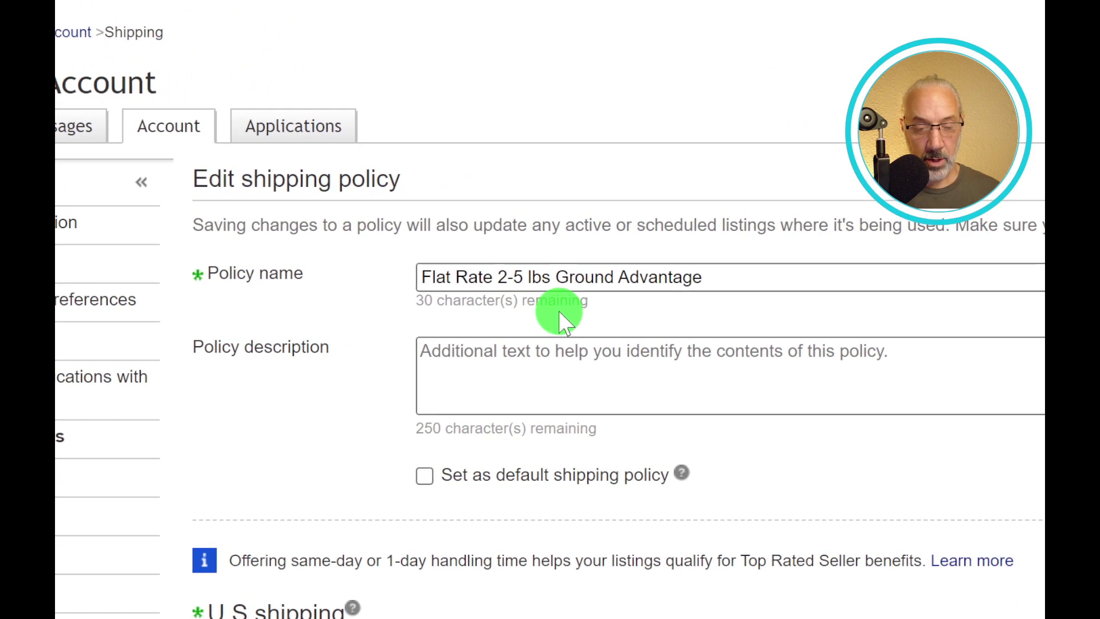
scroll(554, 322, "down", 3)
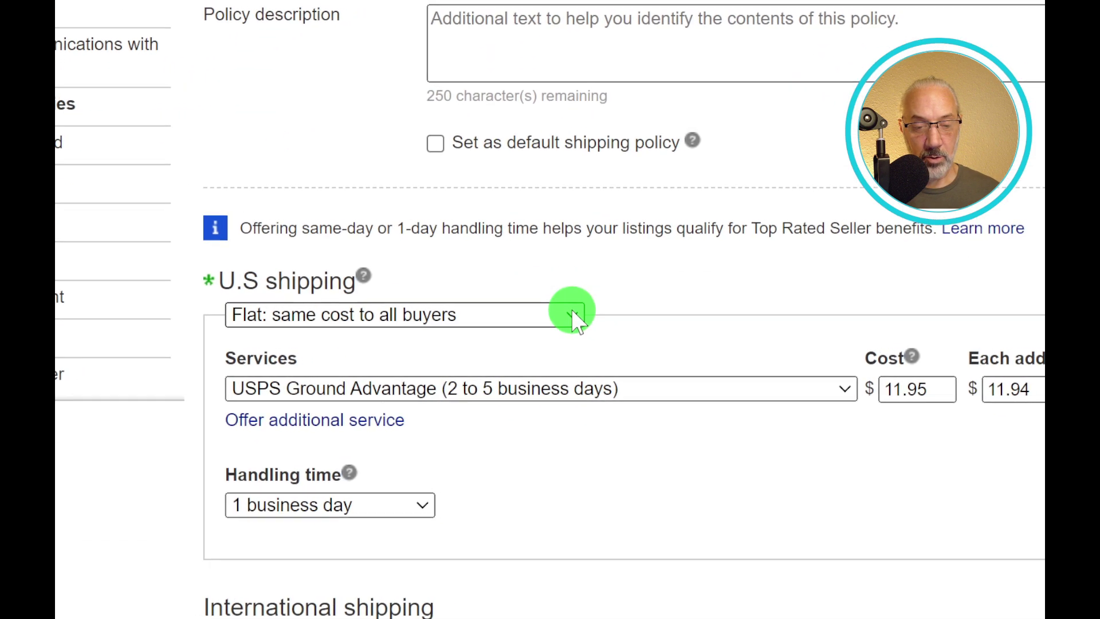
left_click(571, 314)
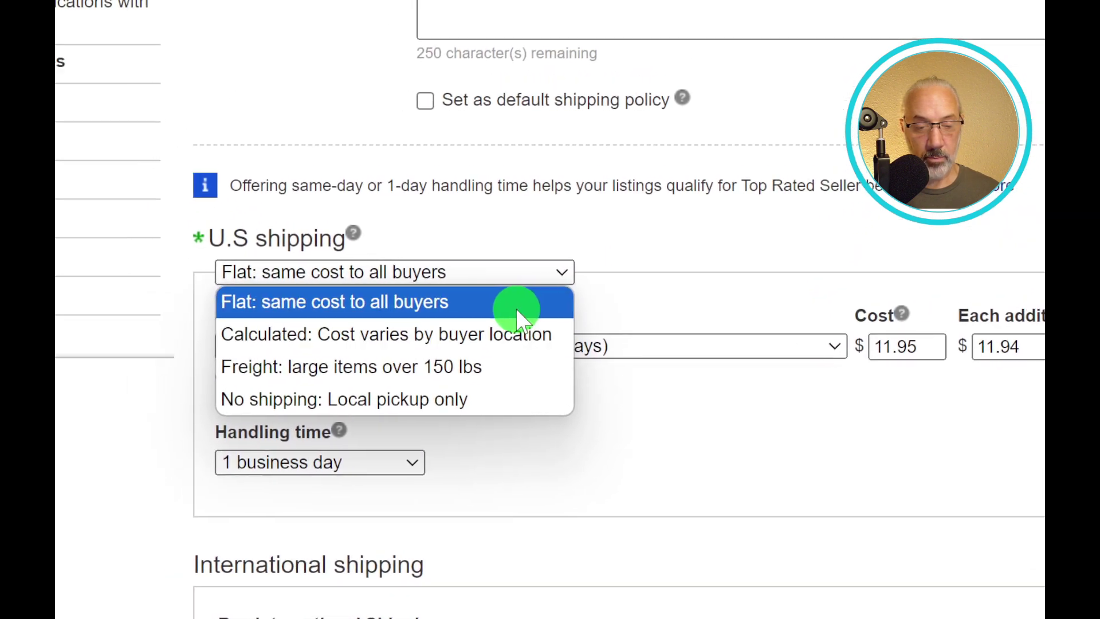
left_click(516, 308)
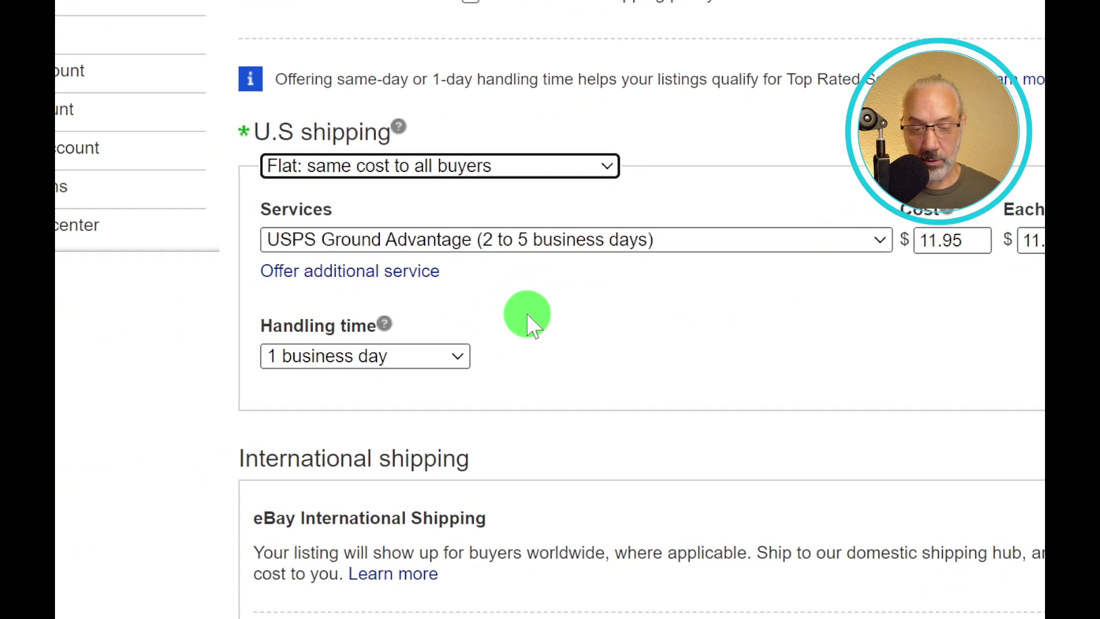
Step: Examine the 2-5 lbs policy's handling time, international shipping, rate table and excluded location settings, and cancel the edit without saving
scroll(504, 320, "down", 3)
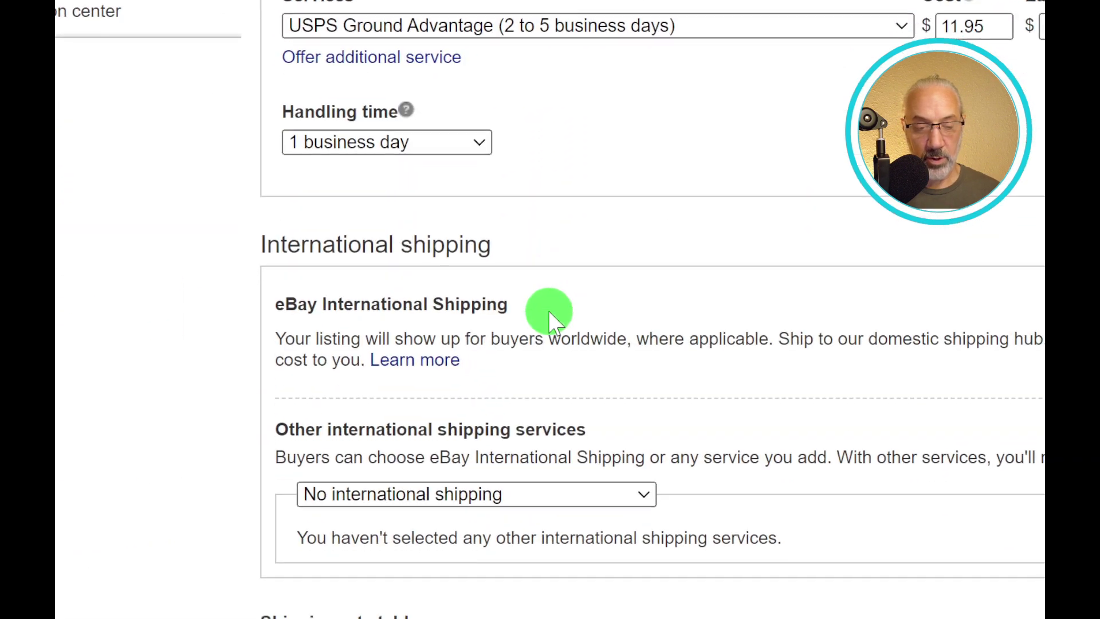
scroll(549, 311, "down", 2)
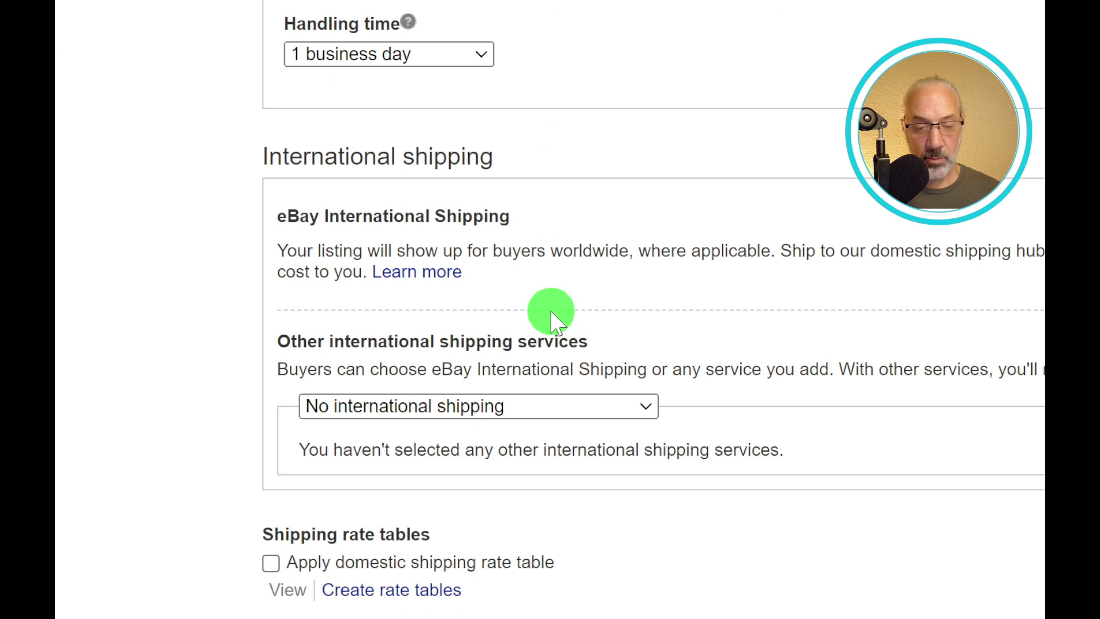
scroll(552, 321, "down", 1)
scroll(552, 321, "up", 1)
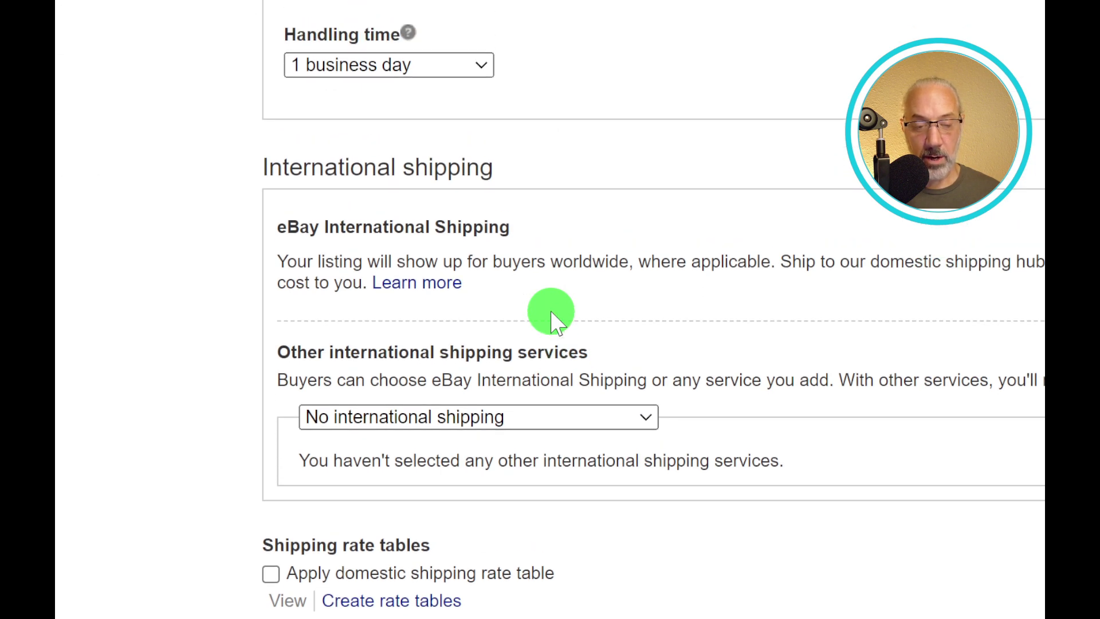
scroll(552, 321, "down", 3)
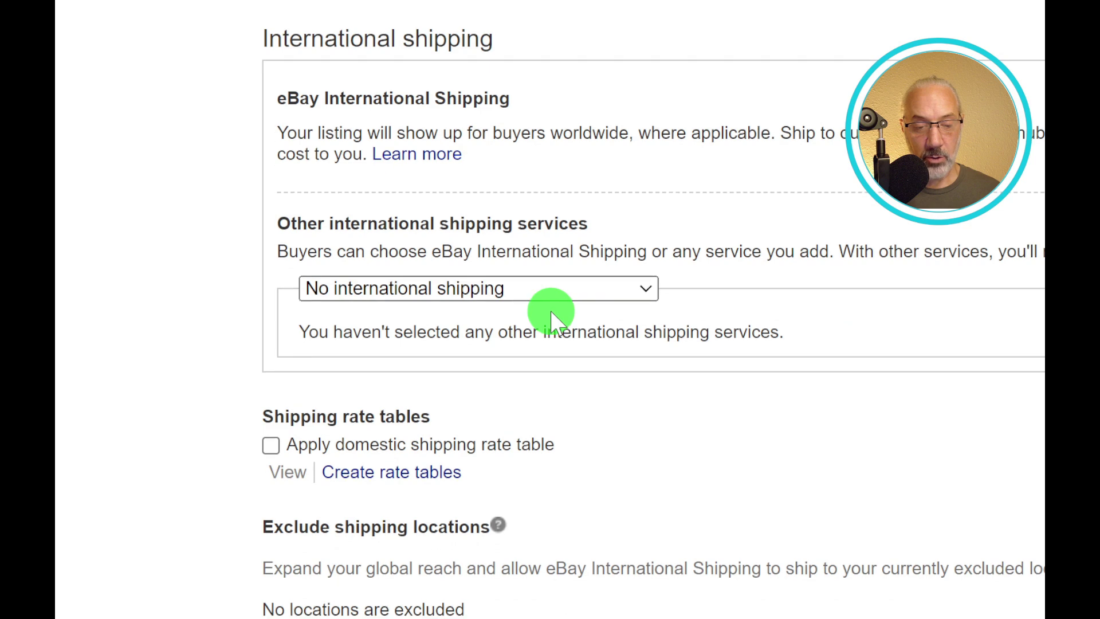
scroll(552, 314, "down", 3)
scroll(551, 320, "down", 4)
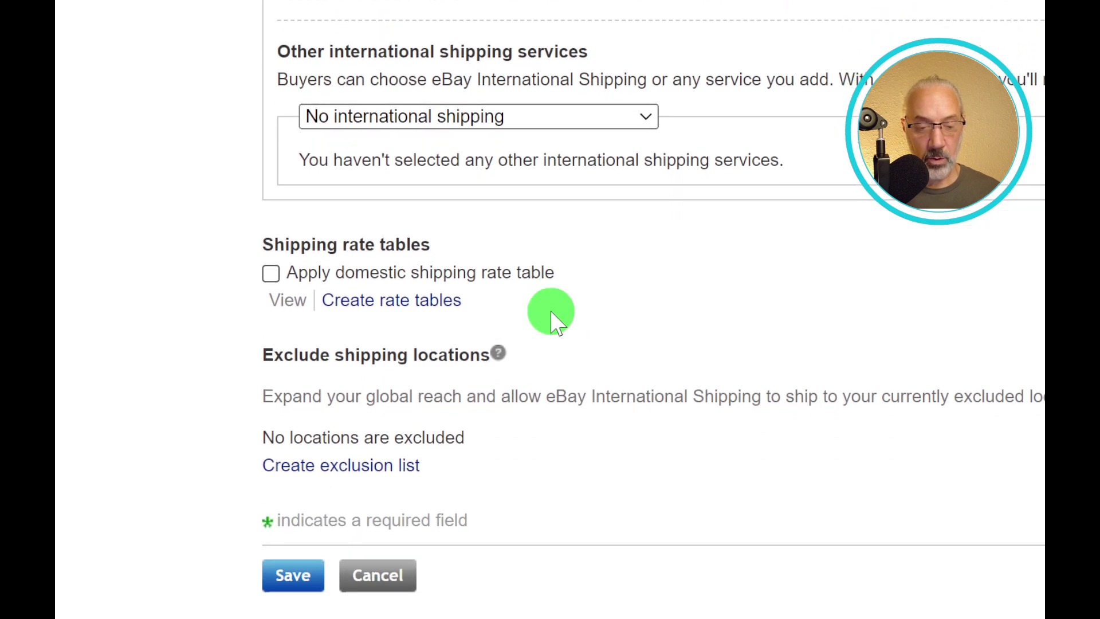
scroll(554, 322, "down", 2)
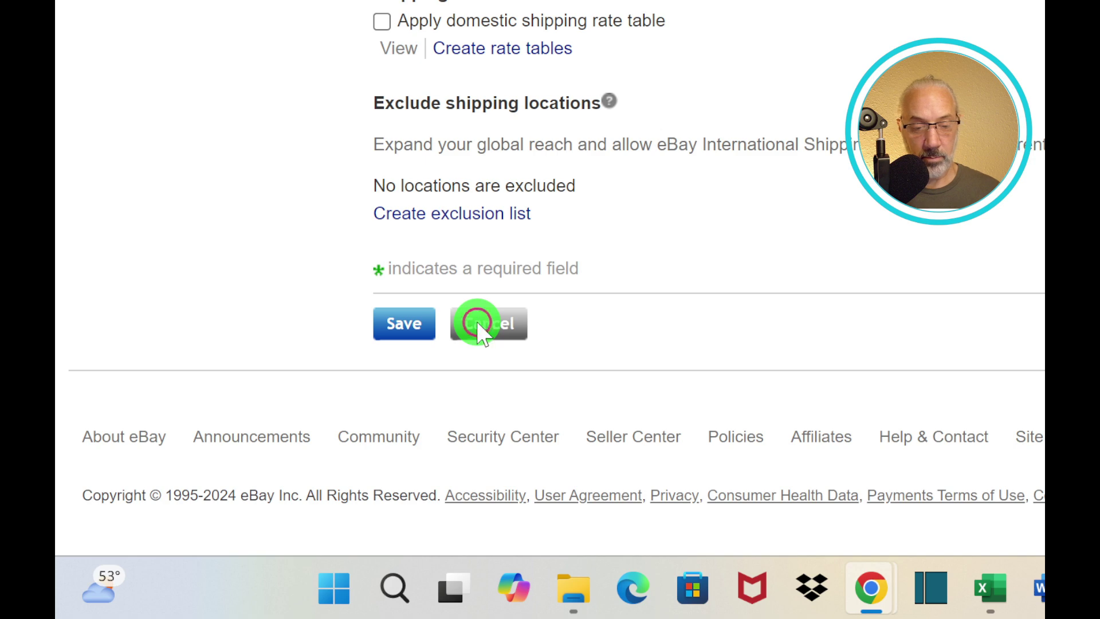
left_click(478, 328)
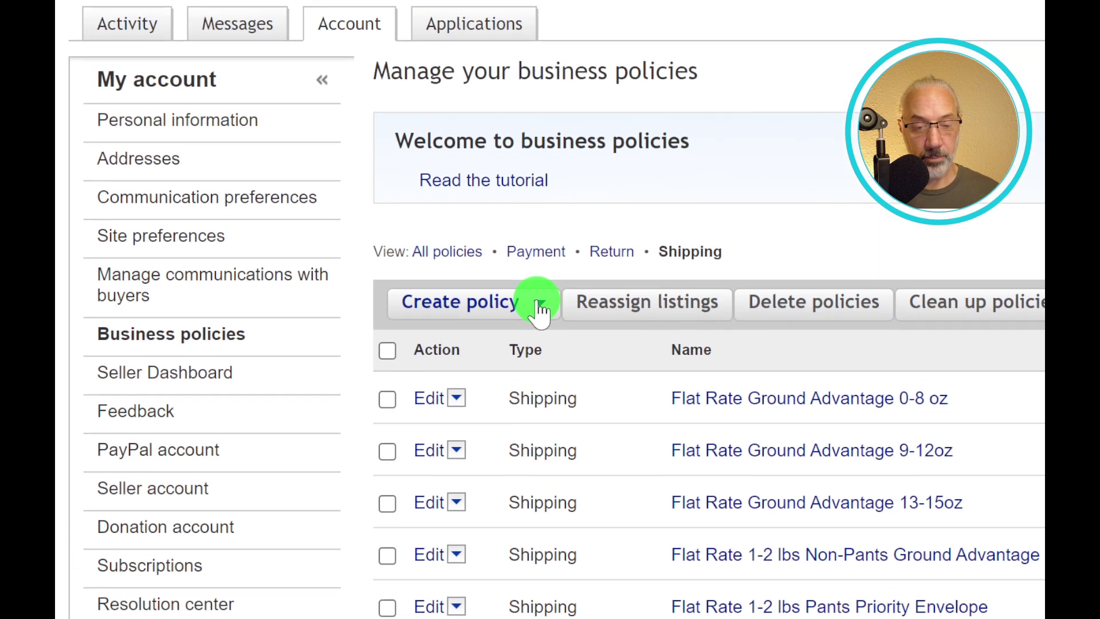
Step: Start a new shipping policy from the business policies page and name it Flat Rate 1lb to 1.5lbs Ground Advantage
left_click(539, 303)
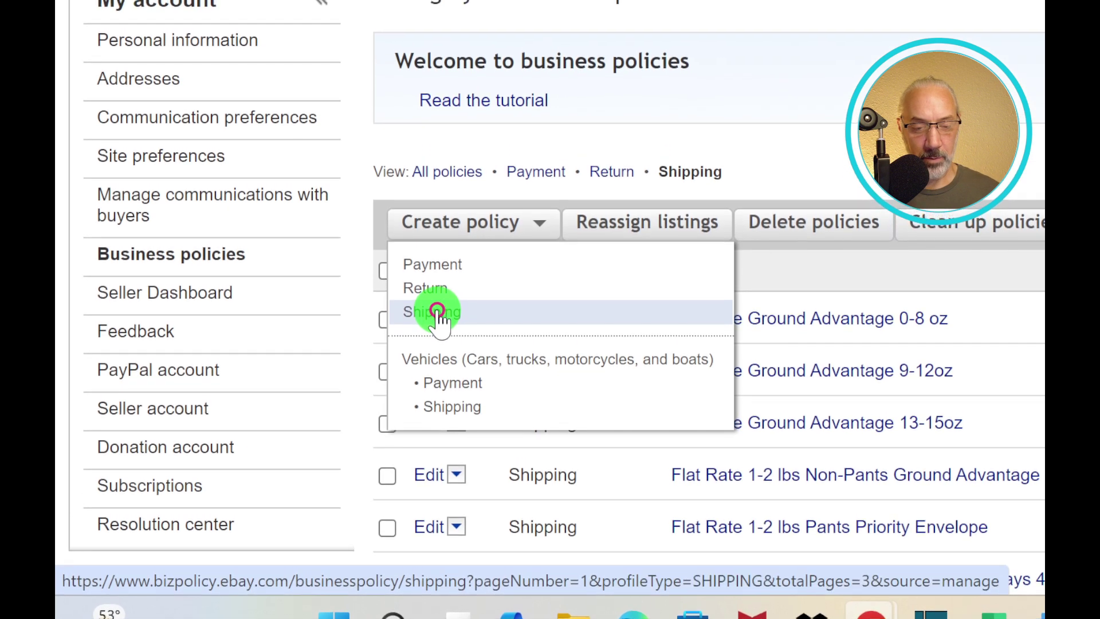
left_click(437, 317)
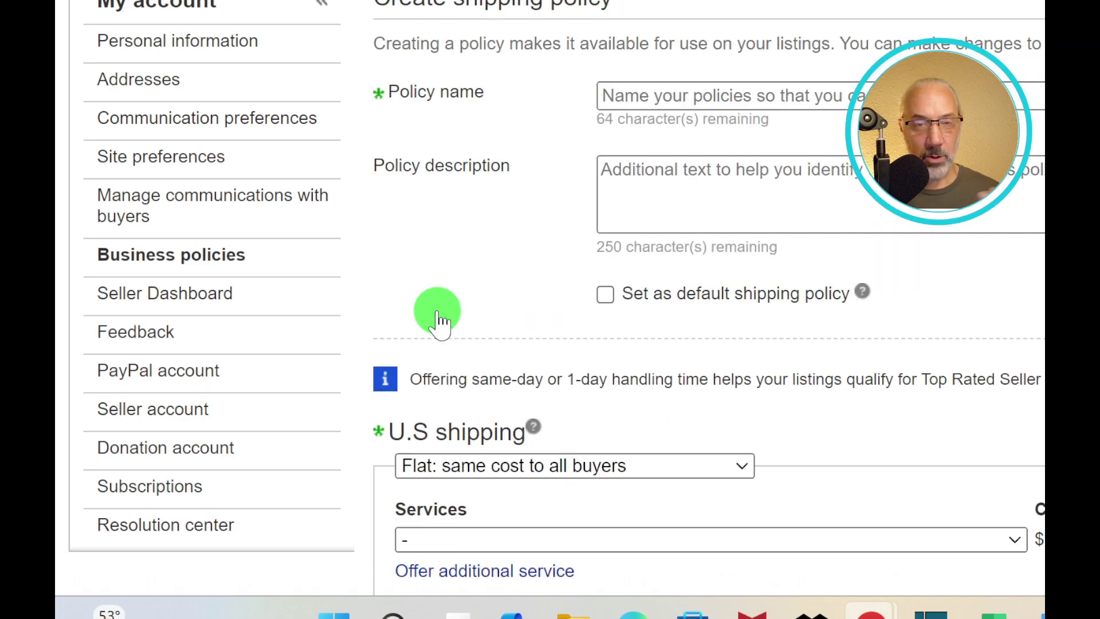
left_click(643, 95)
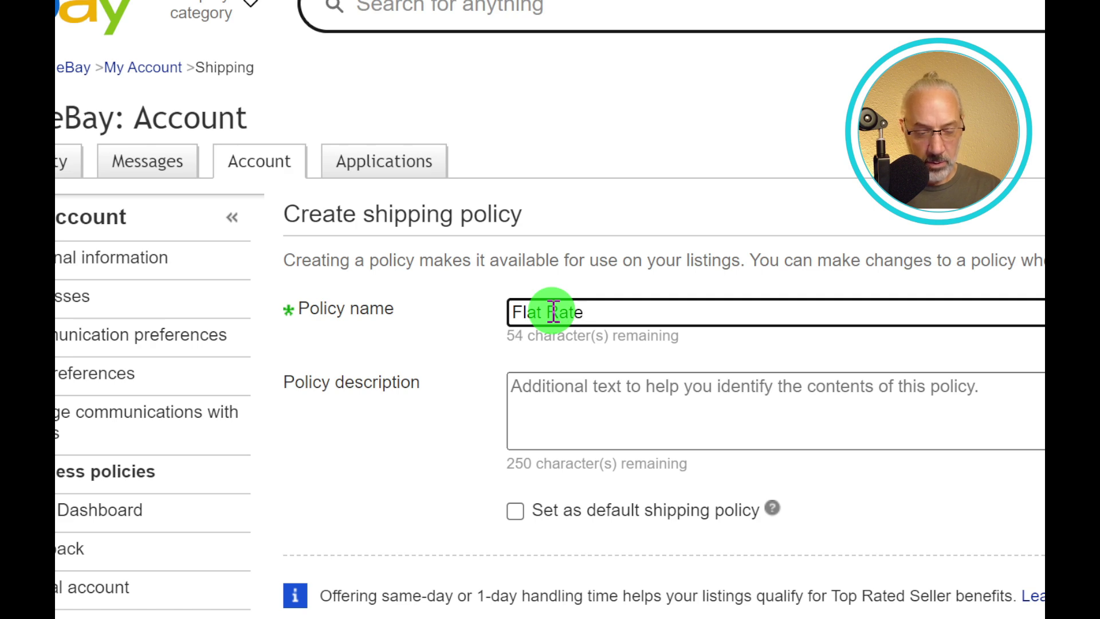
type("Flat Rate 1")
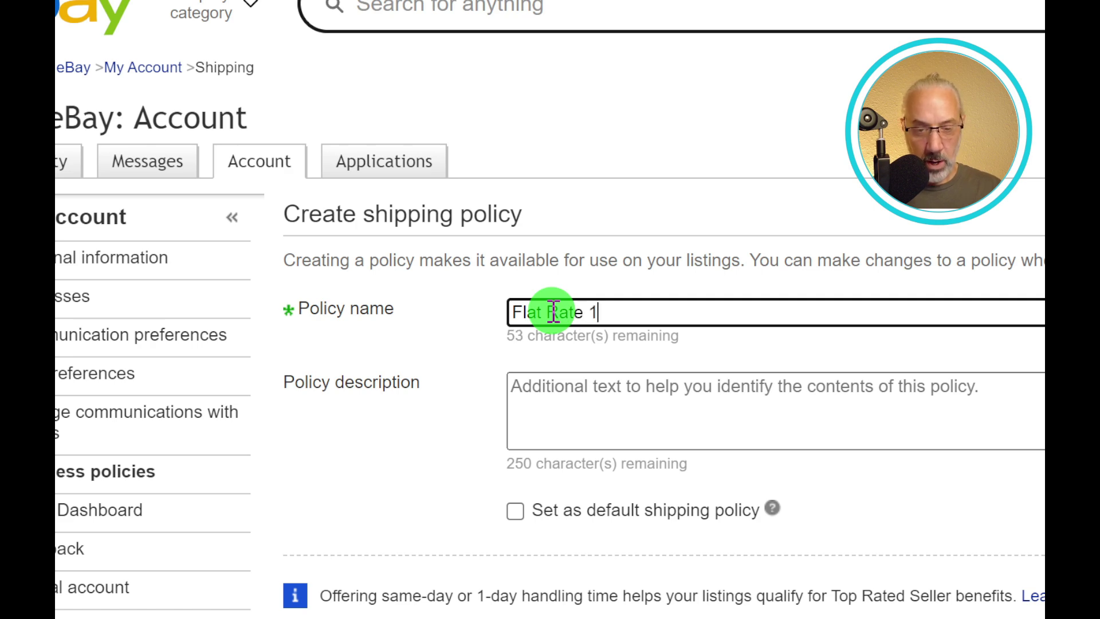
type("lb to 1.5lbs Ground Advantage")
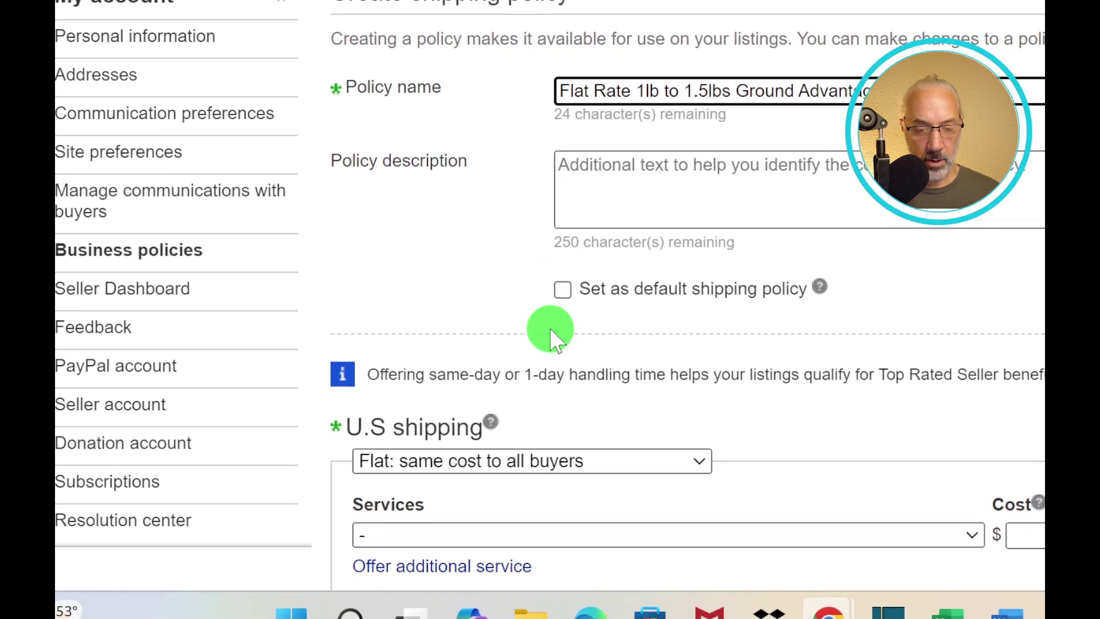
Step: Set the new policy's U.S. service to USPS Ground Advantage (2 to 5 business days) at $10.95, with a handling time of 1 business day
scroll(552, 321, "down", 6)
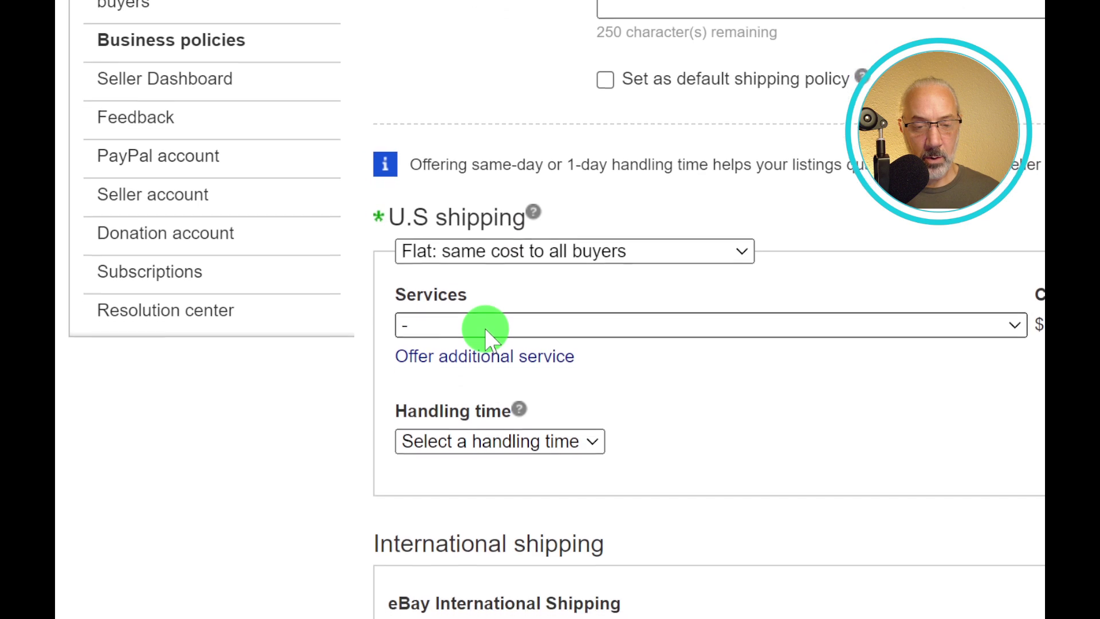
left_click(486, 321)
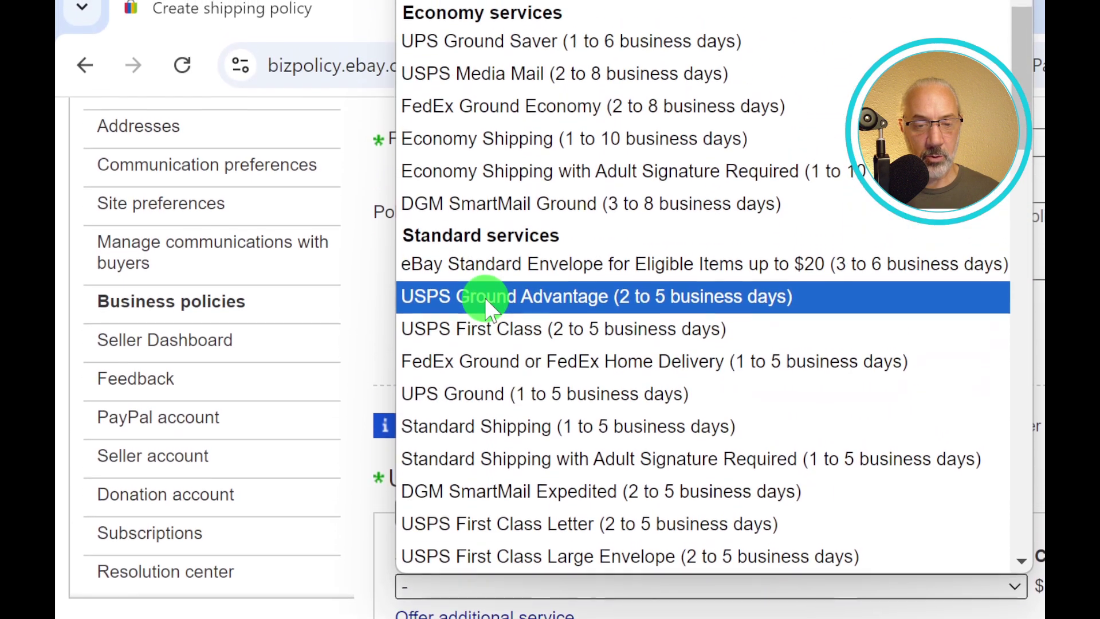
left_click(486, 310)
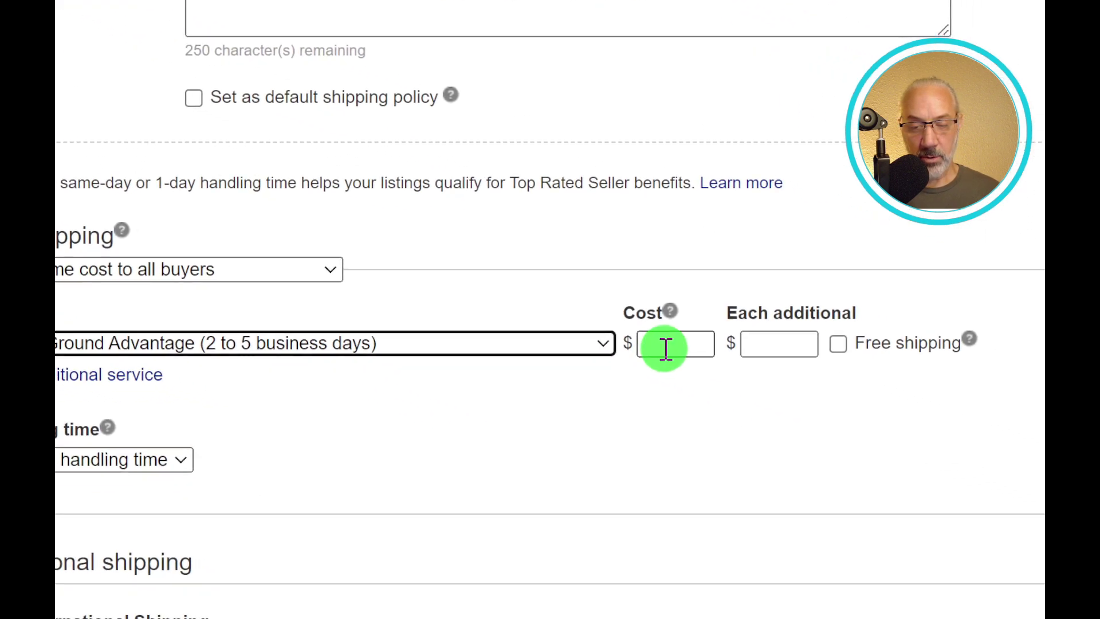
left_click(606, 325)
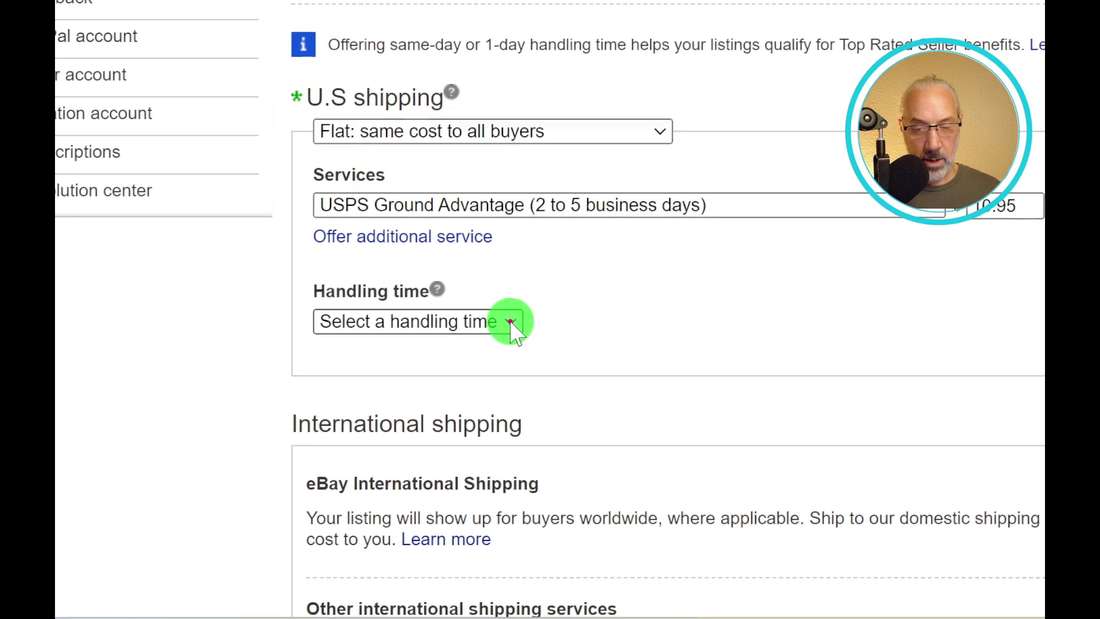
left_click(342, 355)
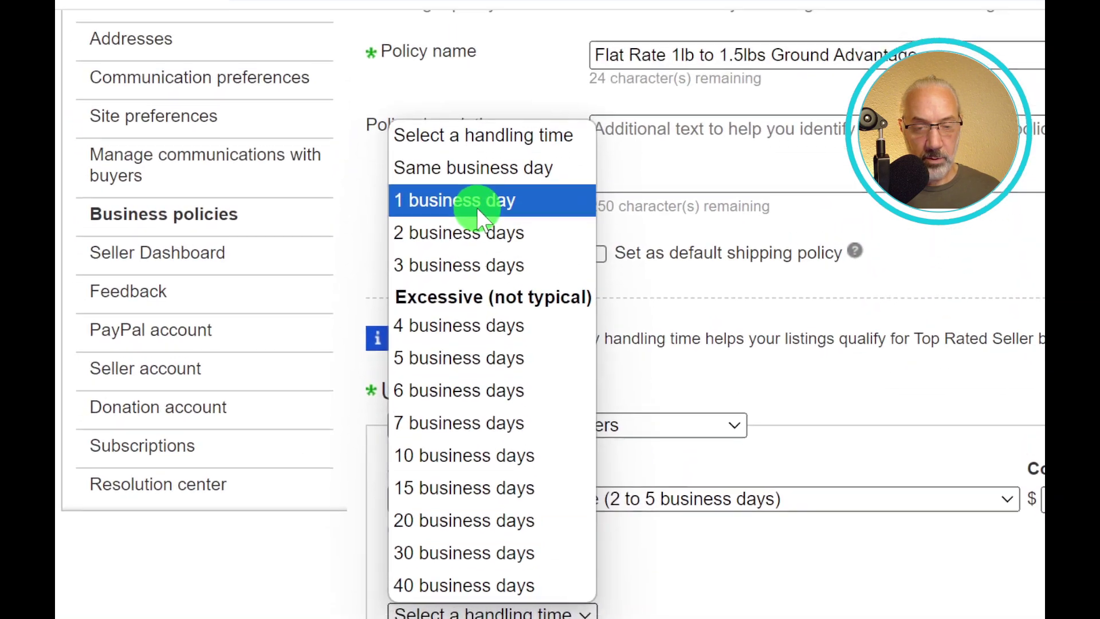
left_click(478, 211)
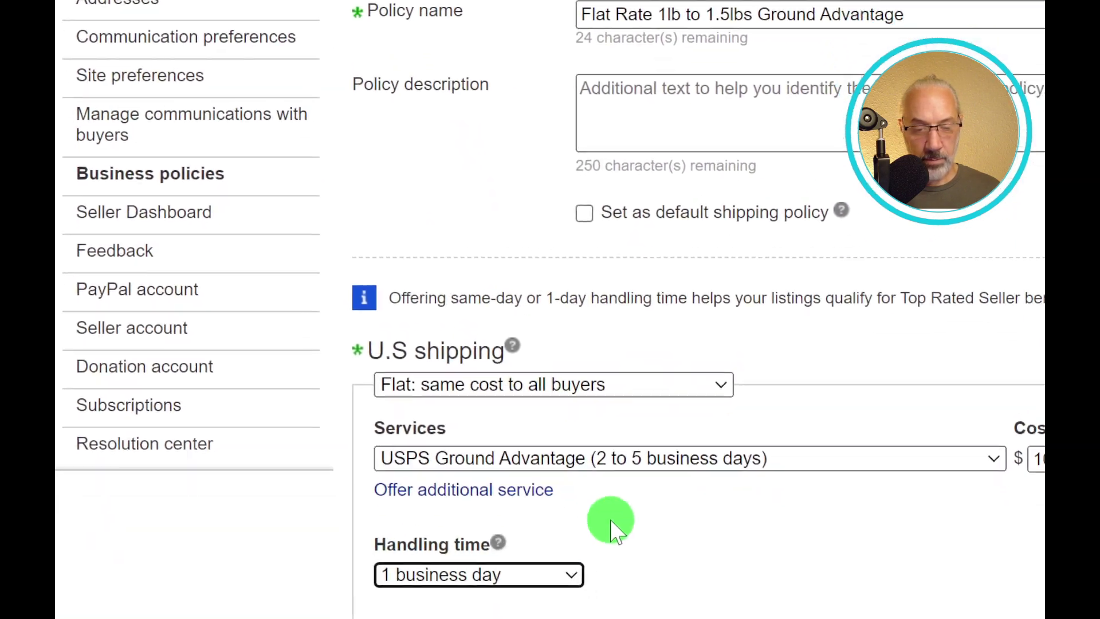
Step: Keep the new policy's default international, rate table and excluded location settings, and save the policy
scroll(567, 378, "down", 4)
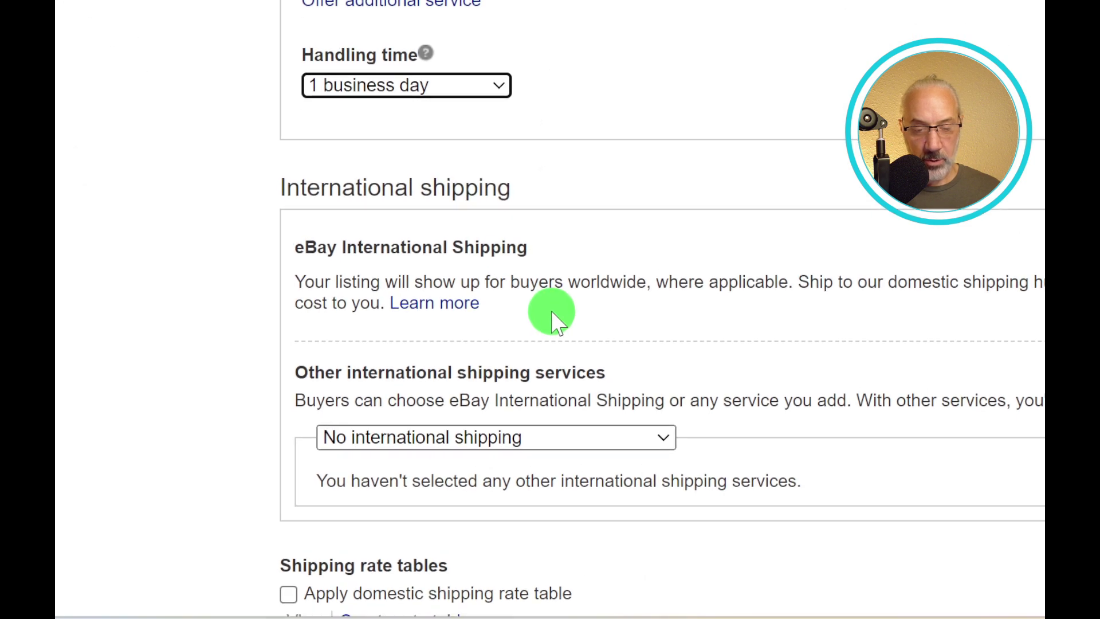
scroll(552, 313, "down", 3)
scroll(555, 320, "down", 2)
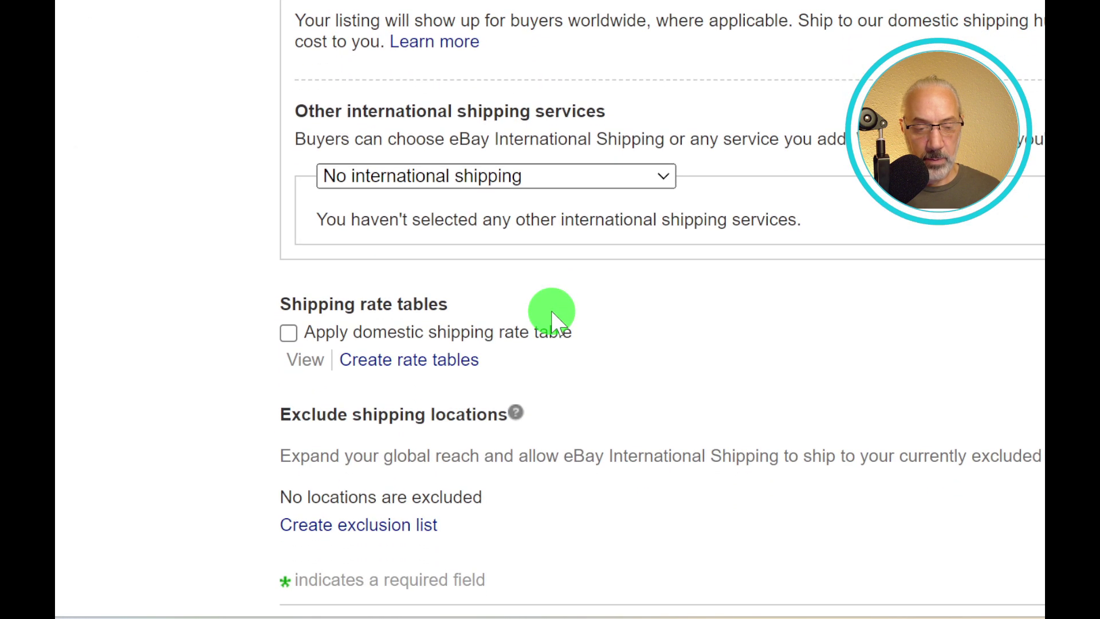
scroll(554, 320, "down", 2)
scroll(555, 321, "down", 2)
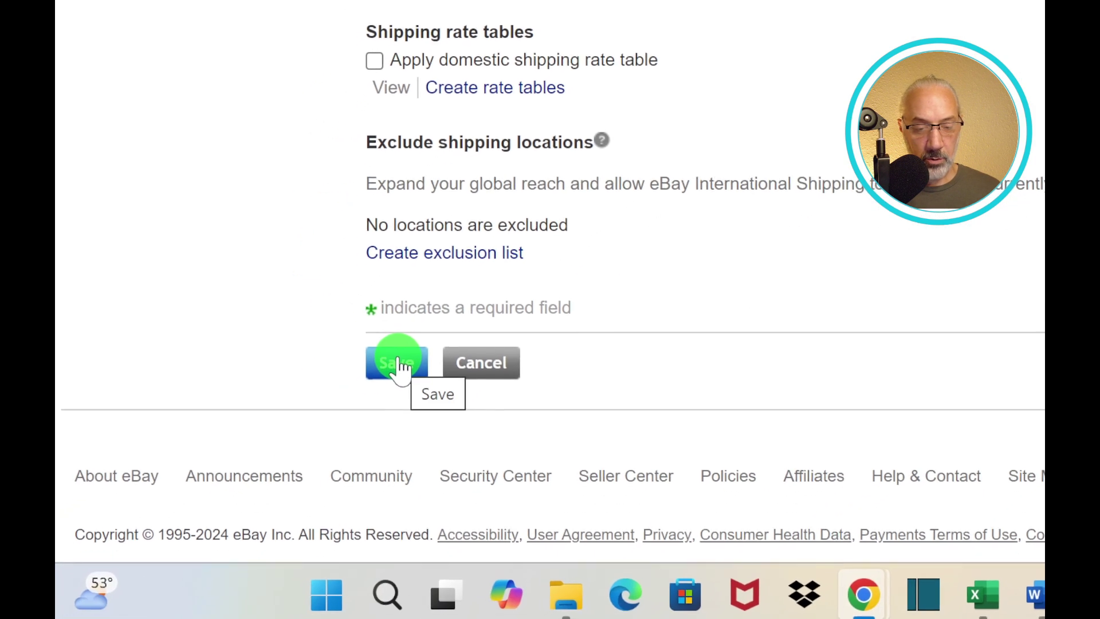
left_click(399, 361)
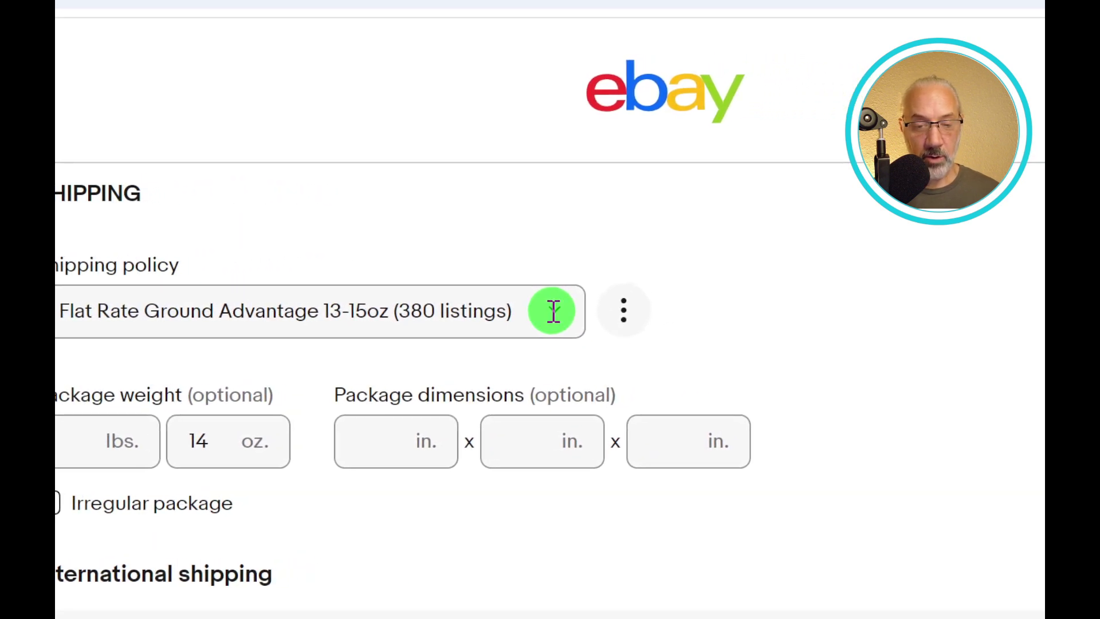
Step: Look through the listing's shipping policy options for the Flat Rate 1lb to 1.5lbs Ground Advantage policy
left_click(553, 311)
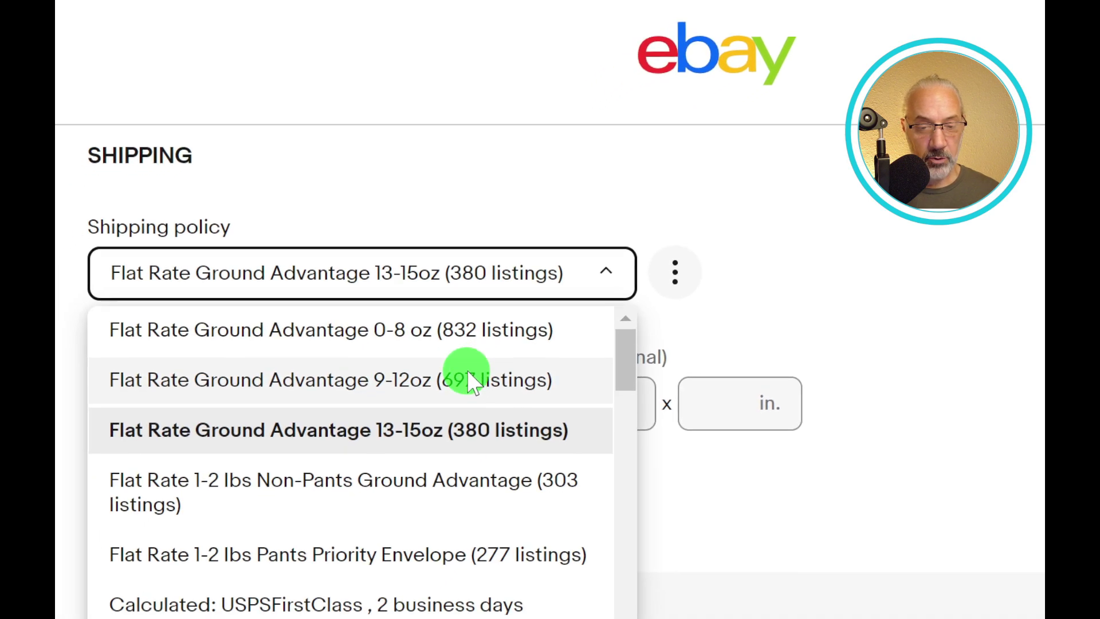
scroll(401, 421, "down", 3)
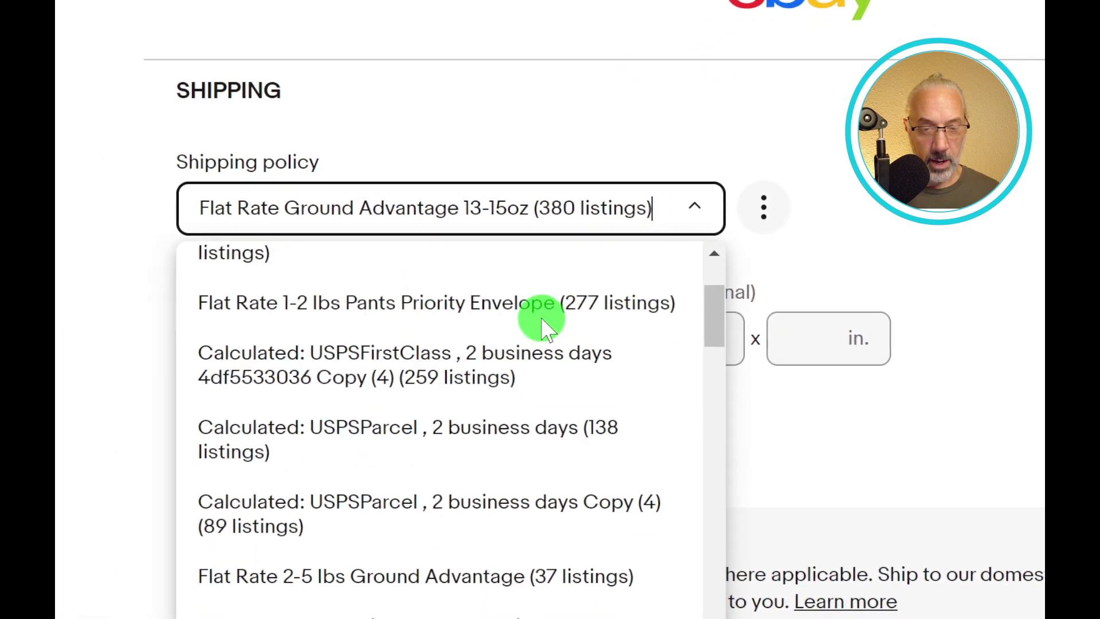
scroll(541, 318, "down", 3)
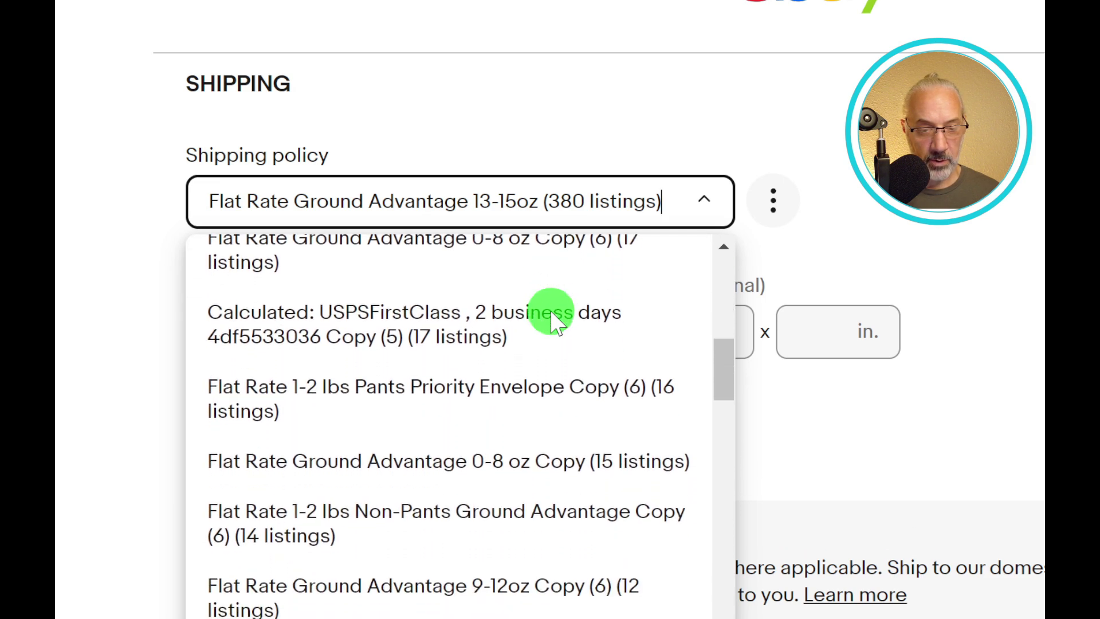
scroll(553, 320, "down", 1)
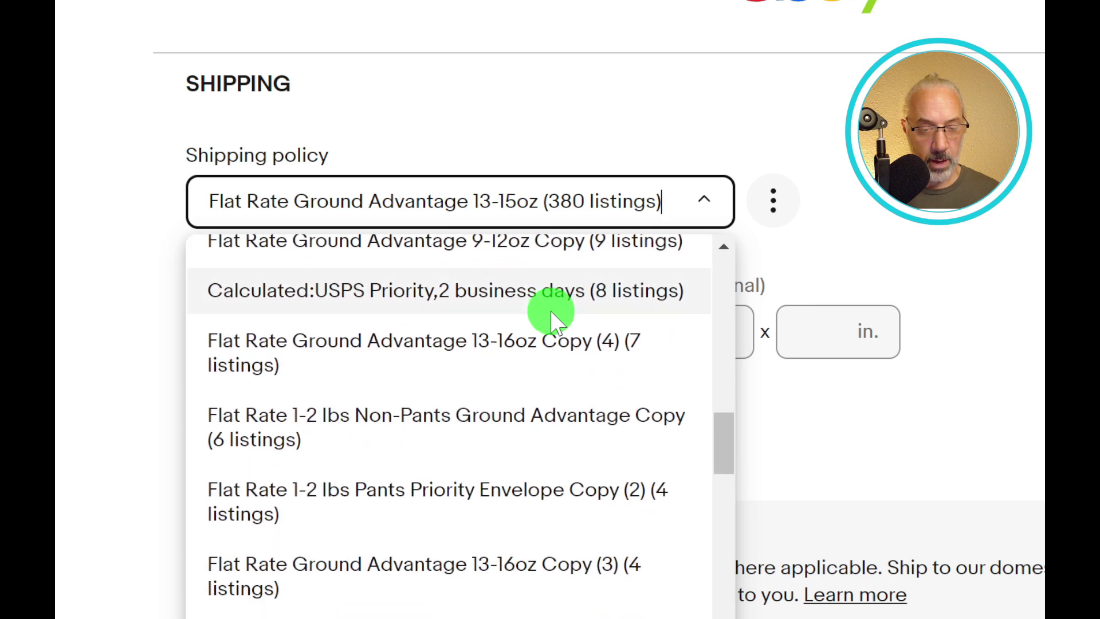
scroll(553, 321, "down", 3)
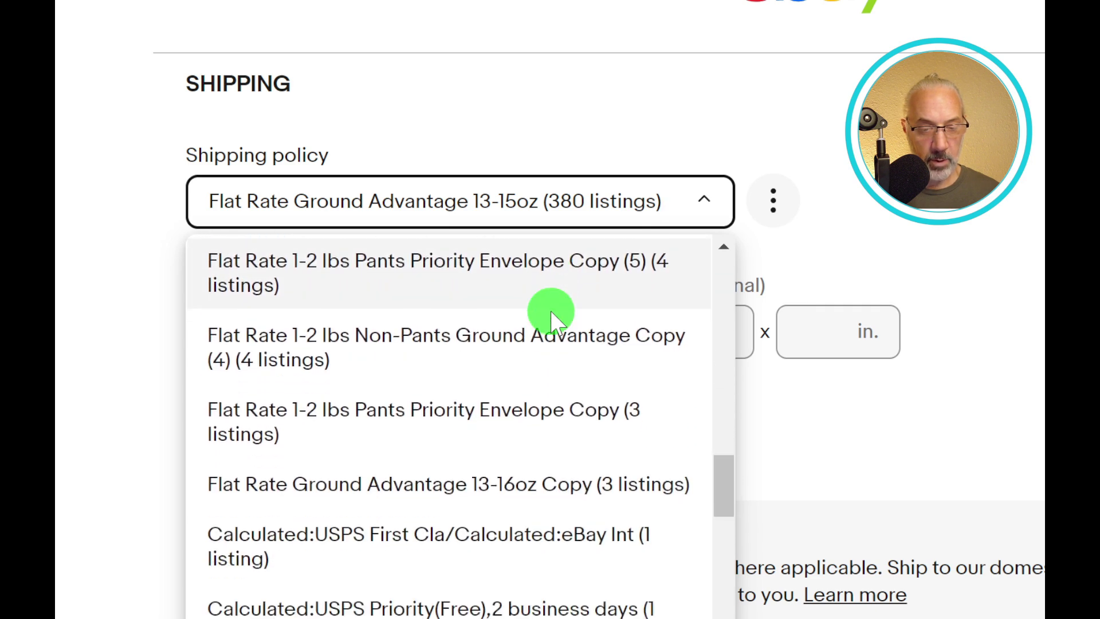
scroll(553, 321, "down", 3)
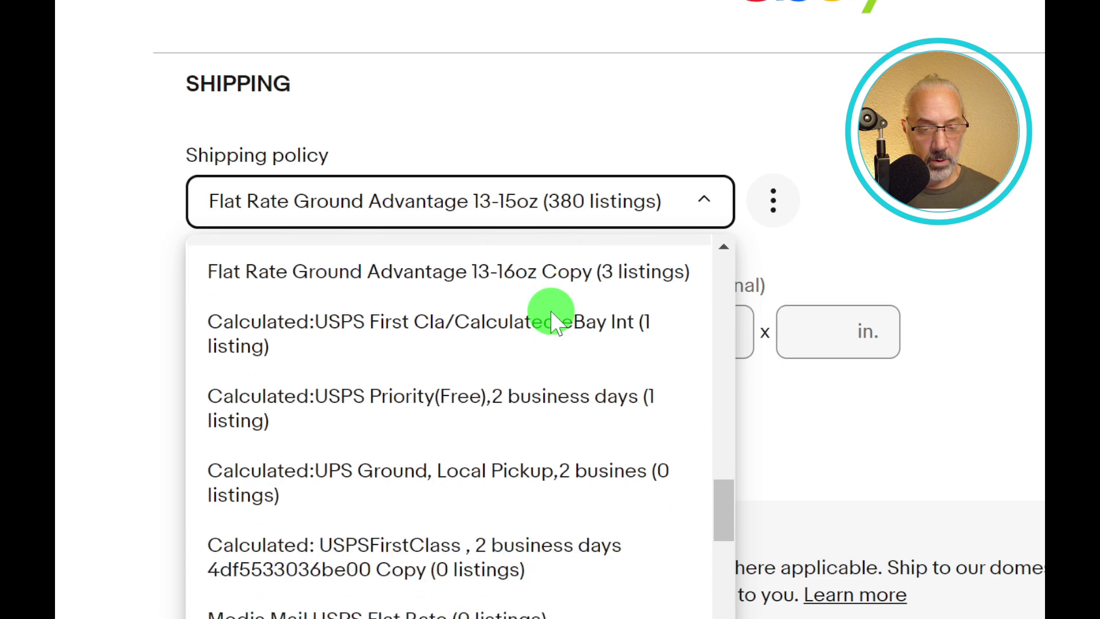
scroll(556, 322, "down", 4)
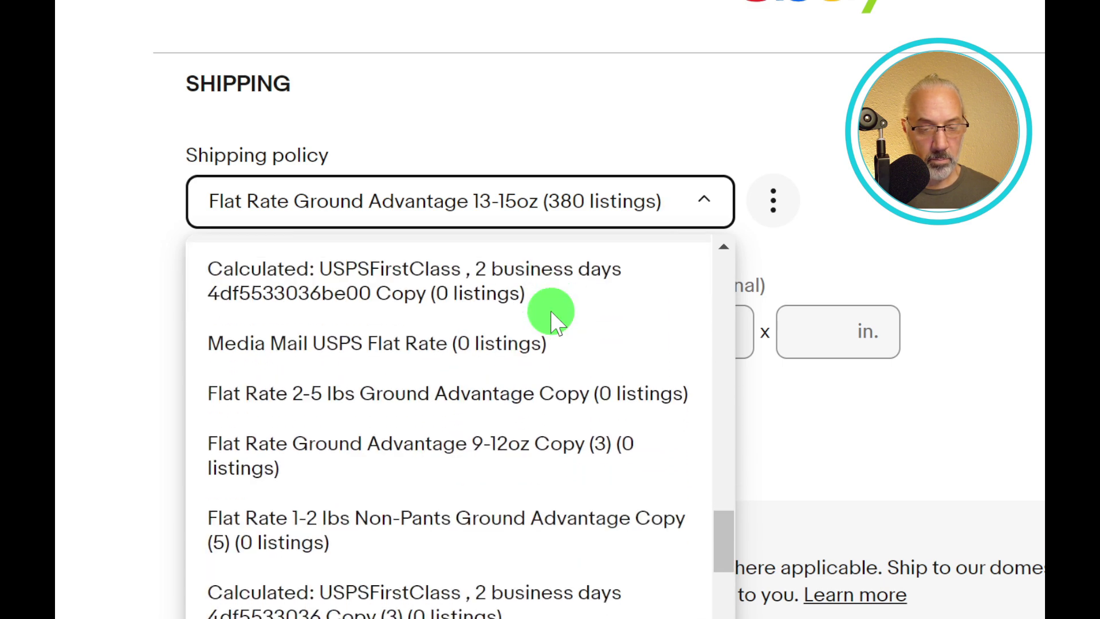
scroll(553, 320, "down", 3)
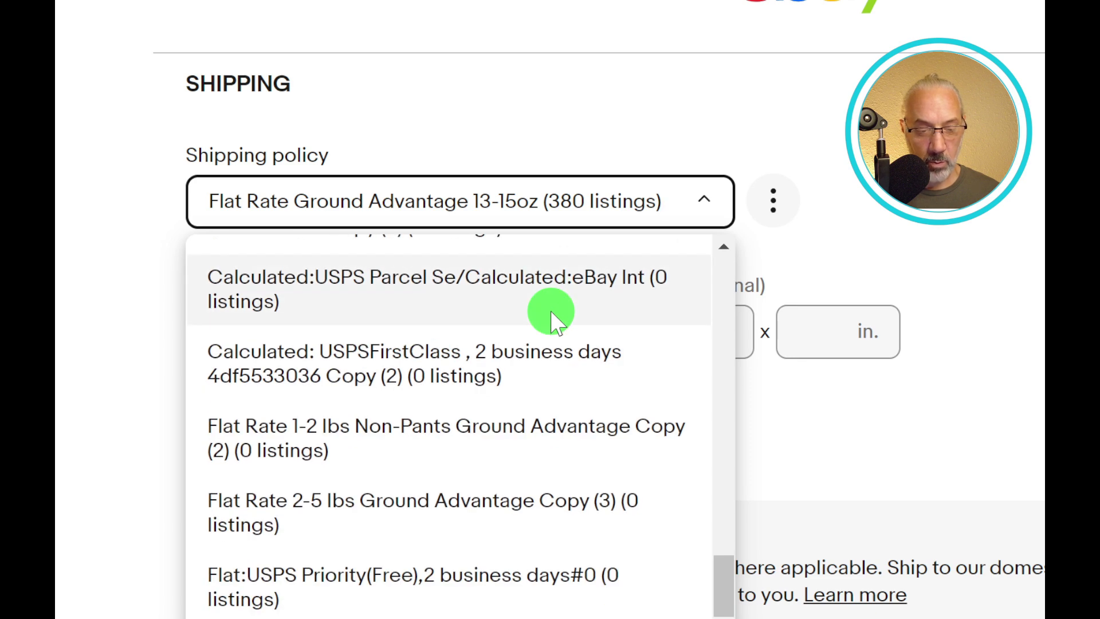
scroll(553, 321, "down", 3)
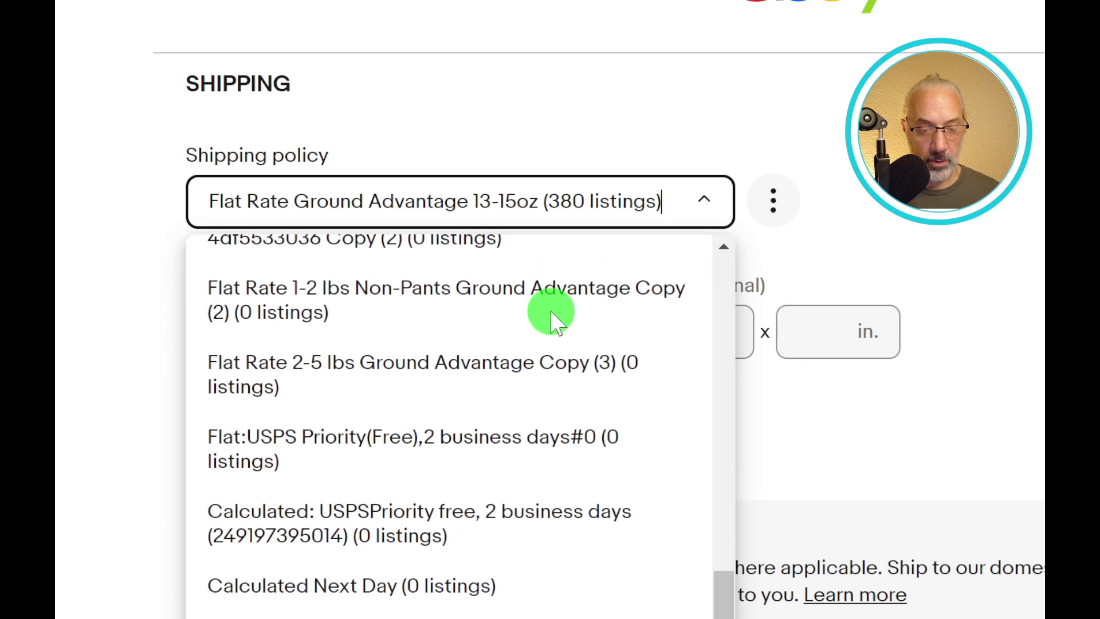
scroll(553, 323, "down", 4)
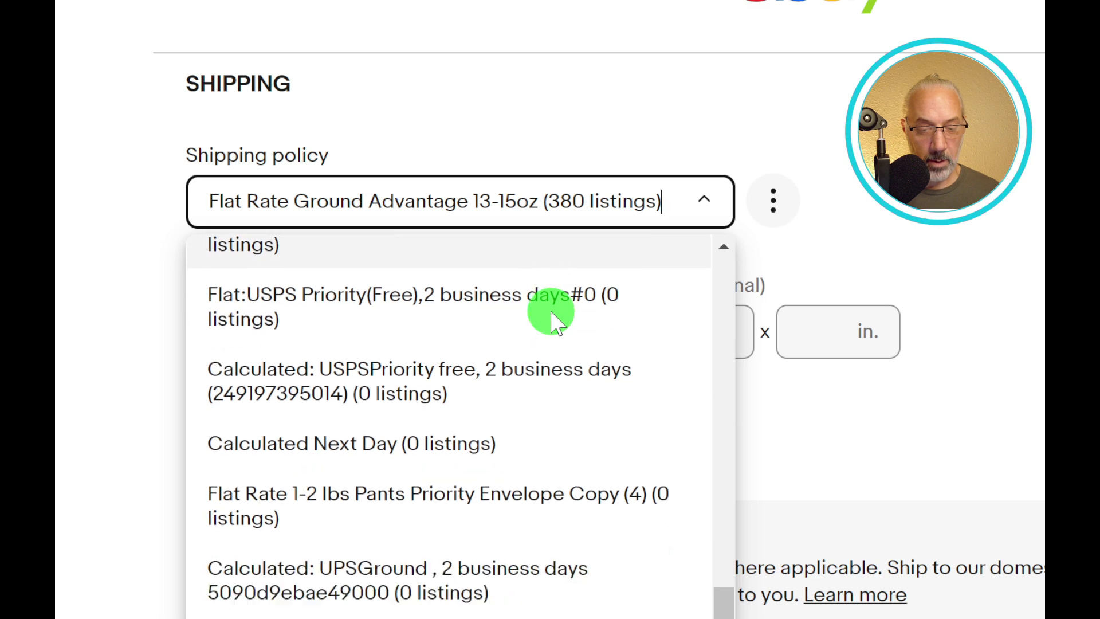
scroll(551, 313, "down", 3)
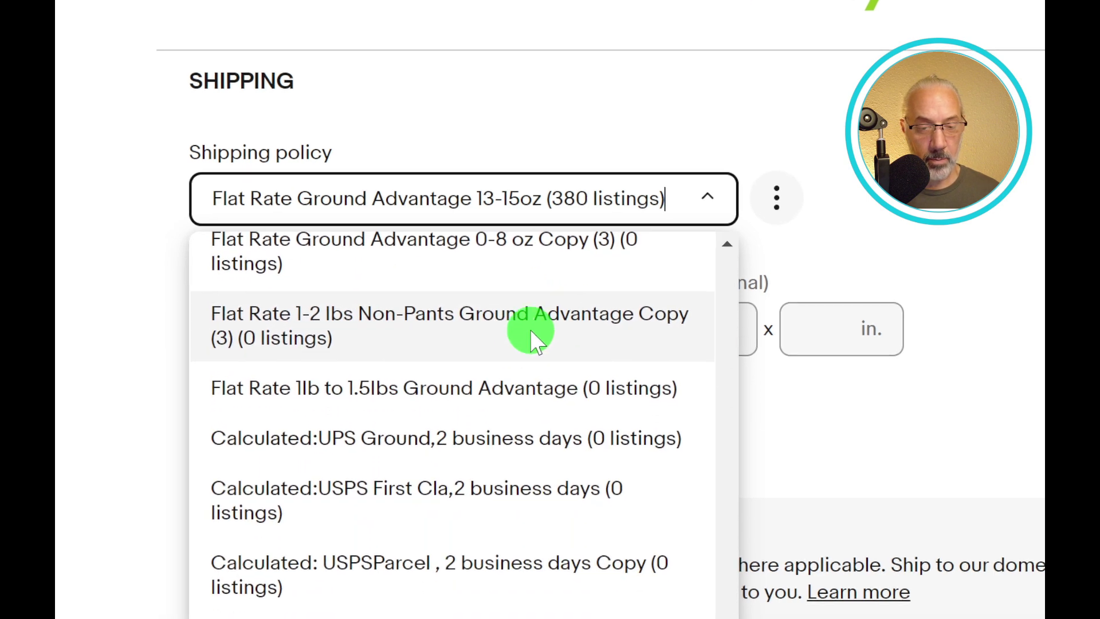
left_click(458, 398)
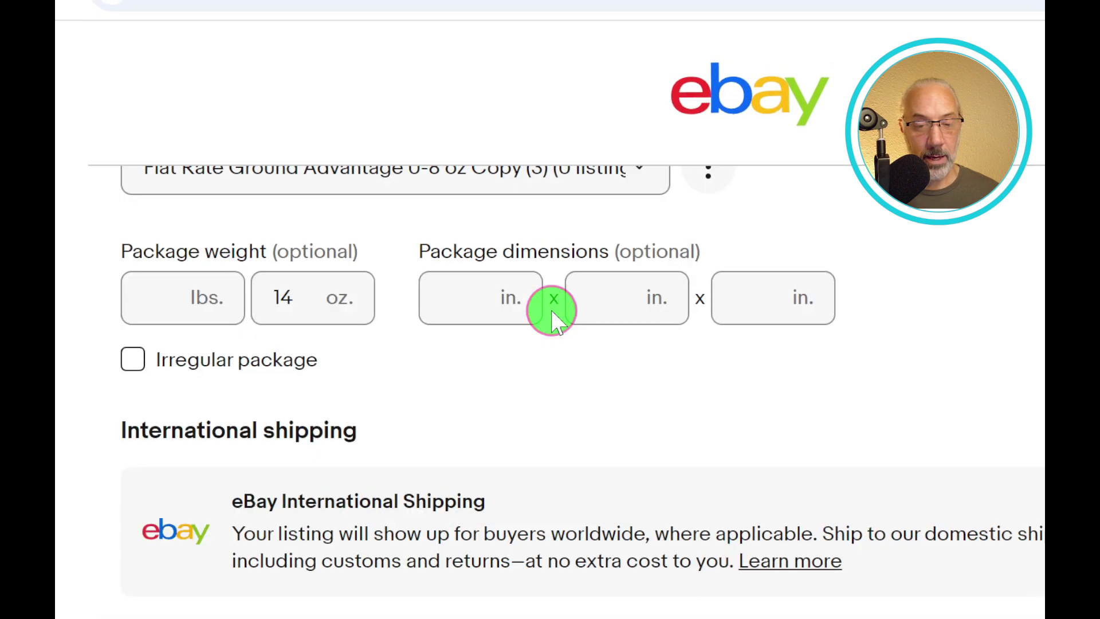
Step: Filter the listing's shipping policies by 0-8 and choose the original Flat Rate Ground Advantage 0-8 oz policy
left_click(590, 277)
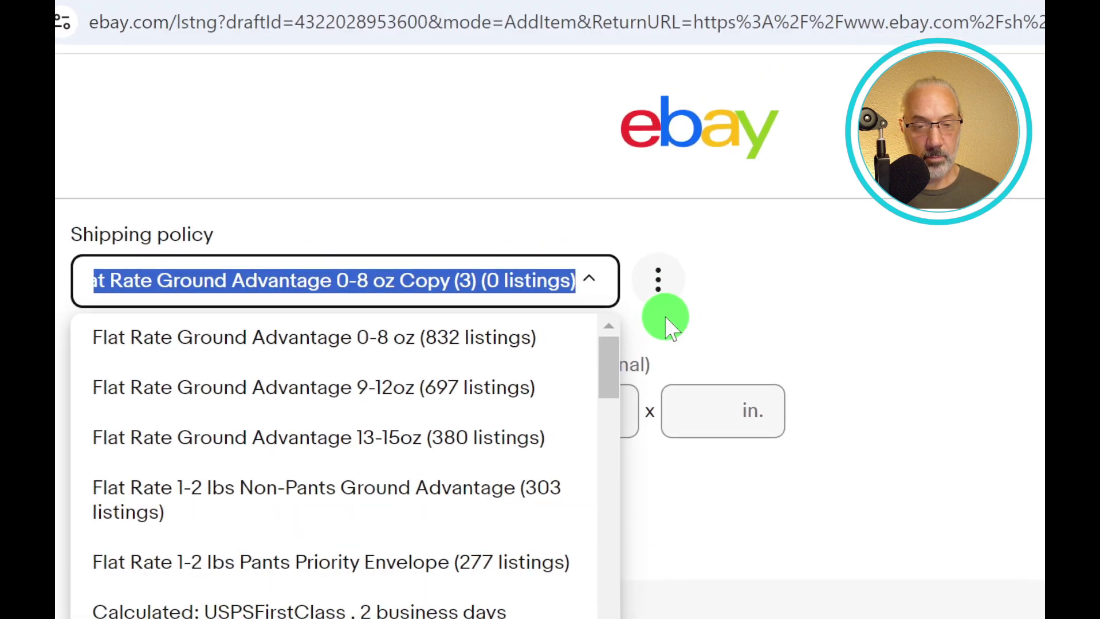
left_click(662, 319)
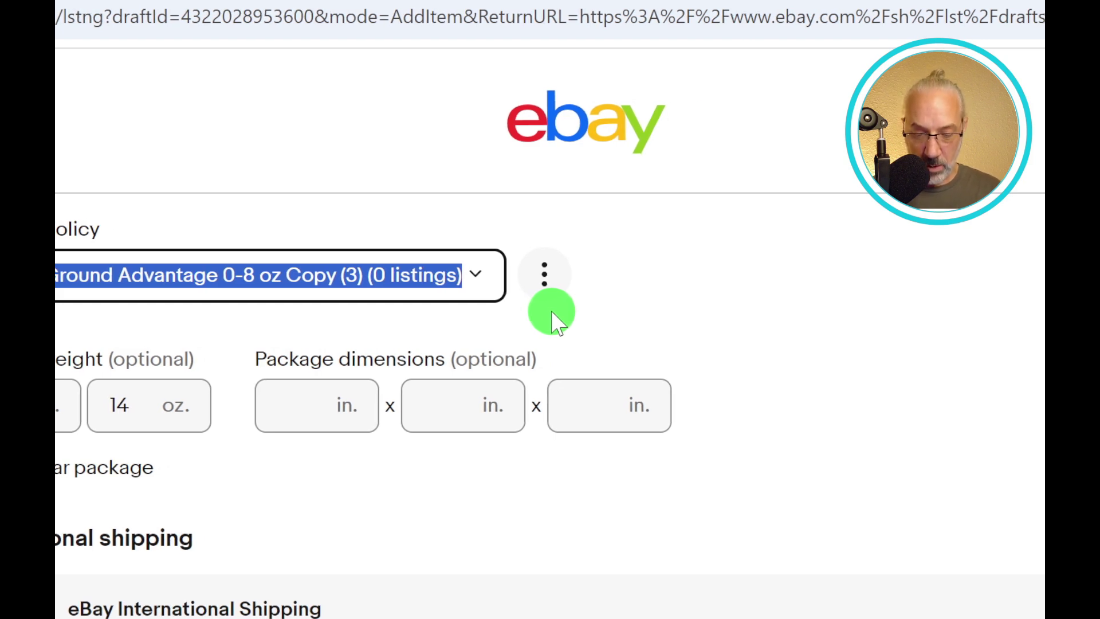
key("alt+Down")
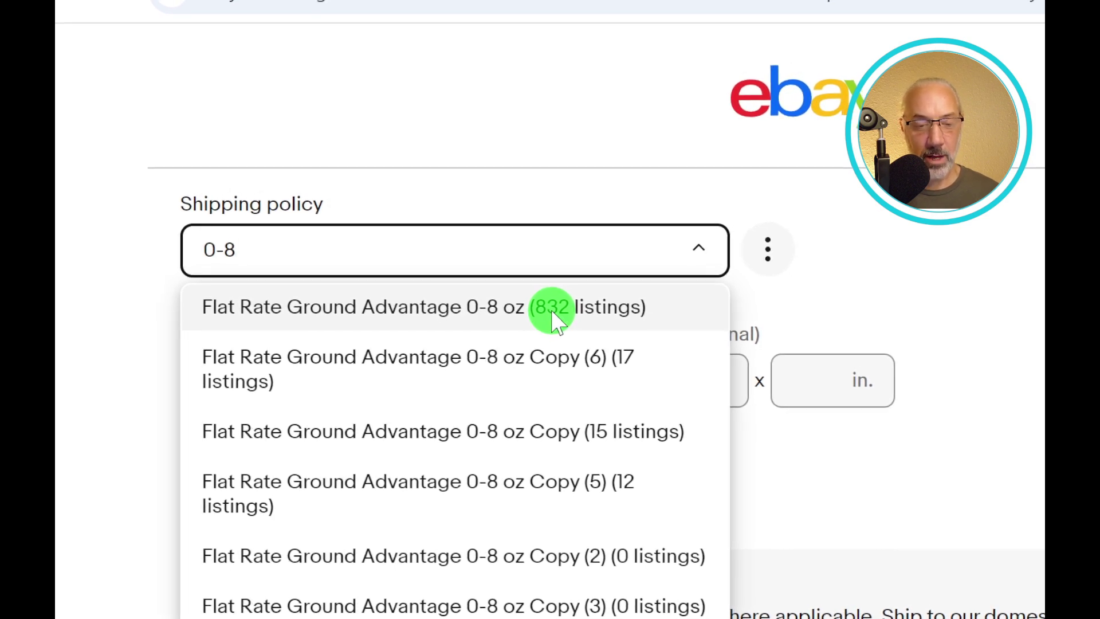
left_click(551, 311)
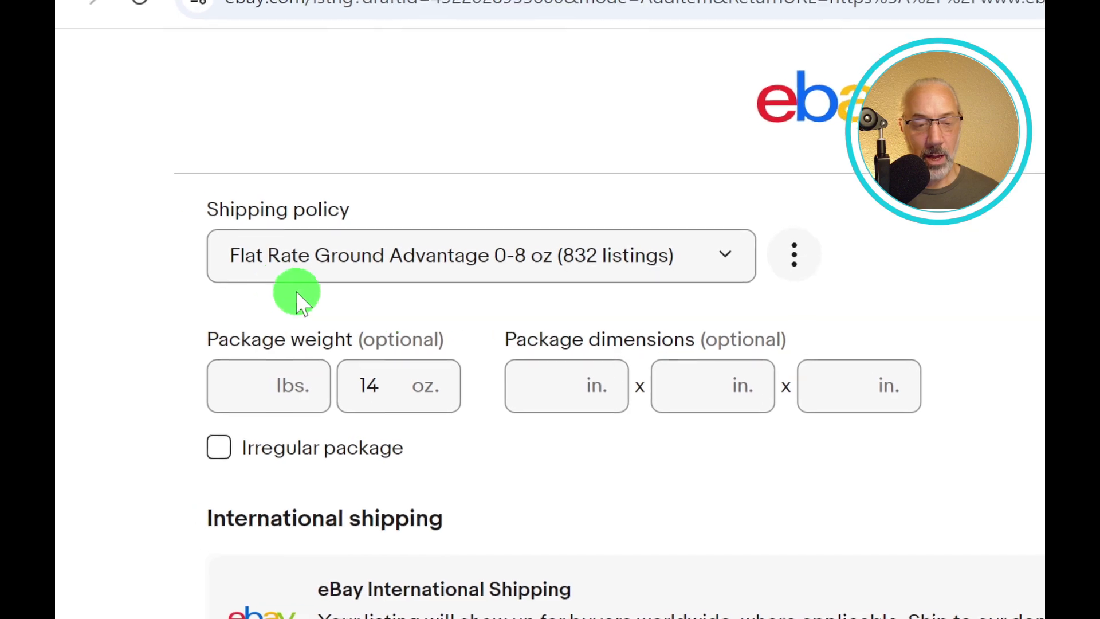
Step: Search the listing's shipping policies for 1lb
left_click(208, 252)
scroll(206, 253, "up", 3)
left_click(204, 251)
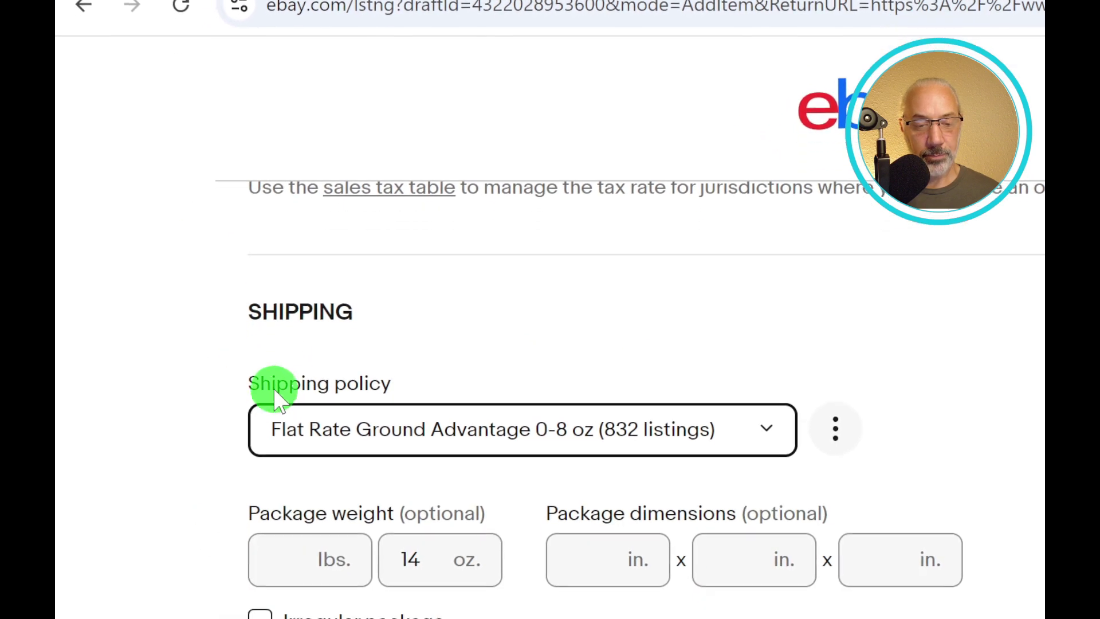
left_click_drag(267, 464, 334, 465)
left_click_drag(338, 322, 778, 350)
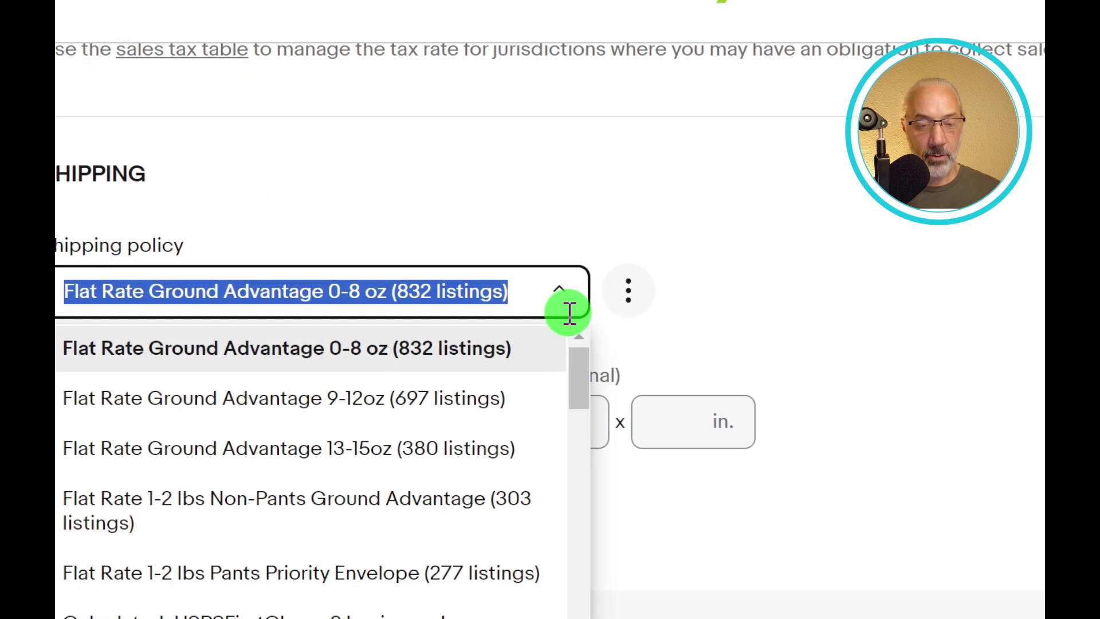
key("BackSpace")
type("1lb")
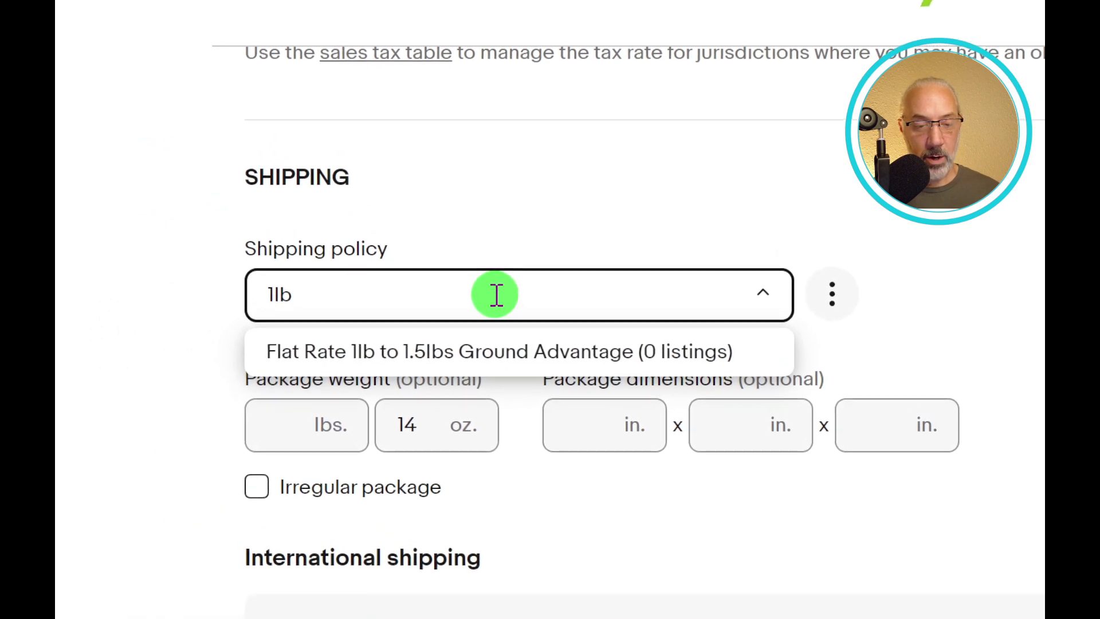
Step: Filter the shipping policies by 2-5 and choose the original Flat Rate 2-5 lbs Ground Advantage policy for the listing
double_click(276, 310)
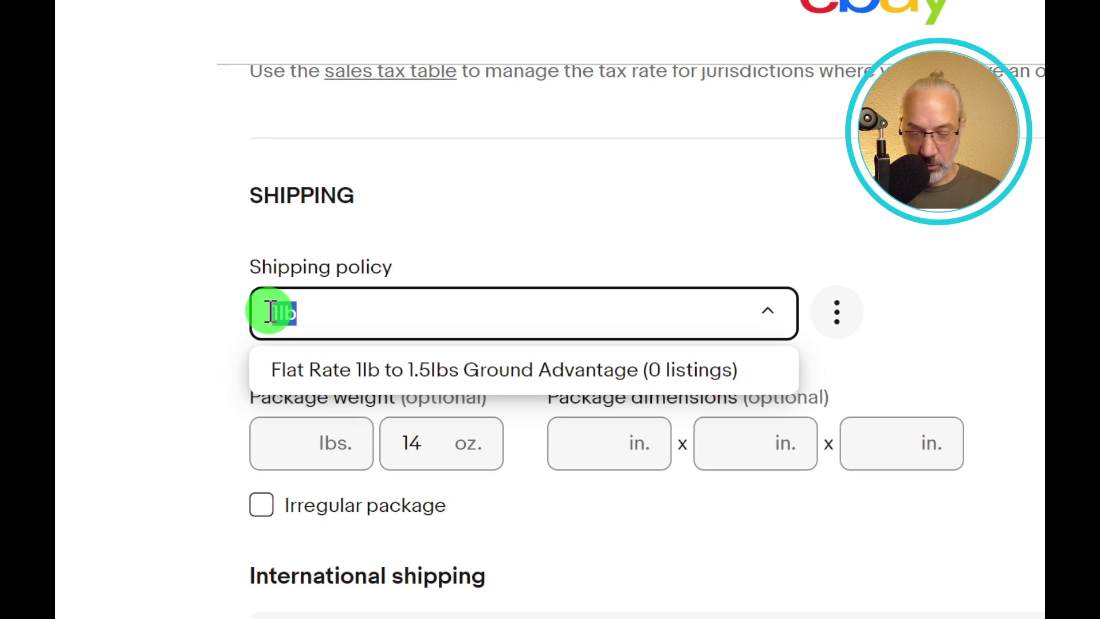
type("2")
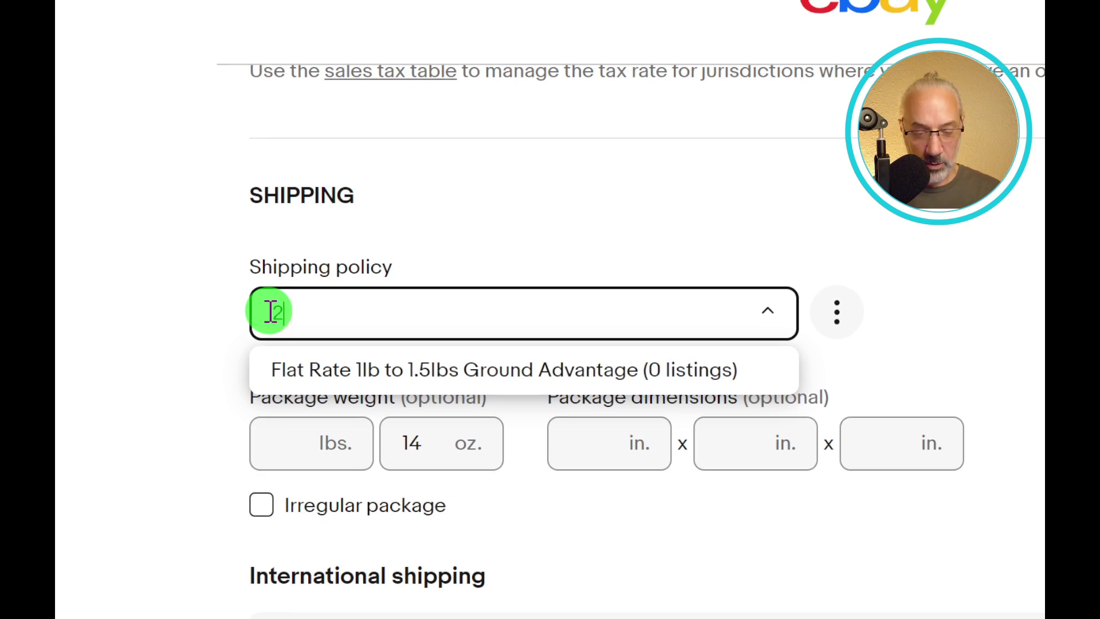
type("-5")
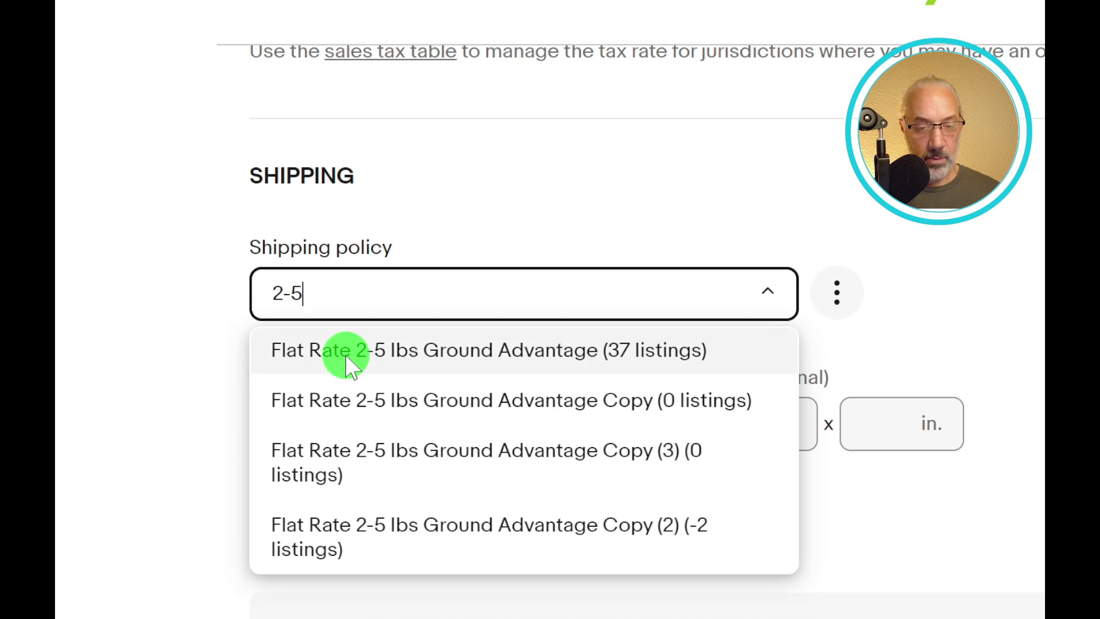
left_click(362, 381)
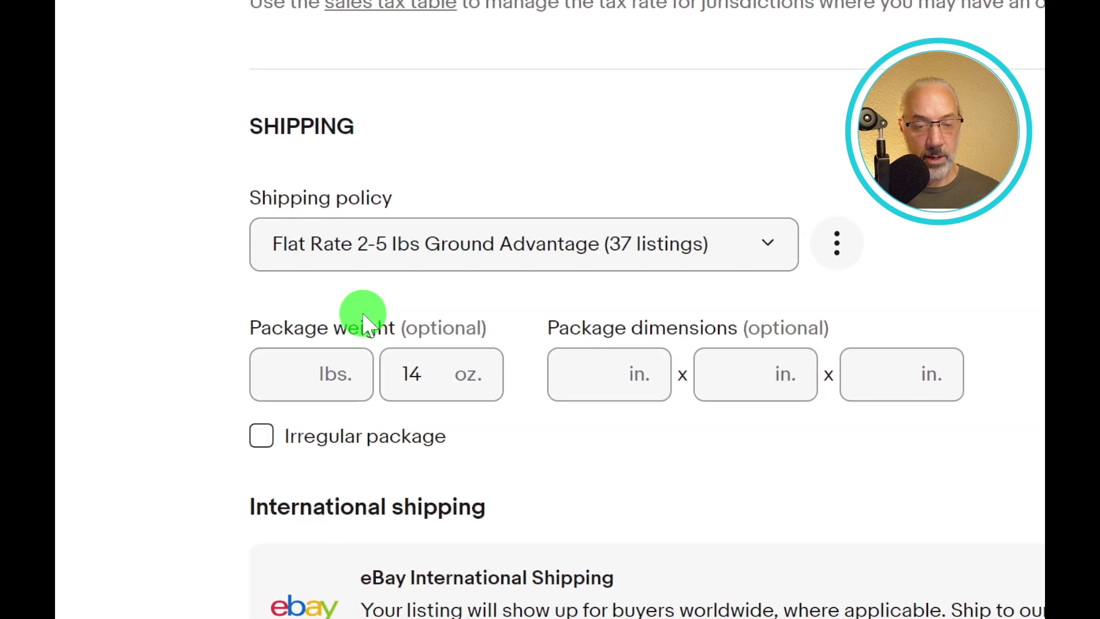